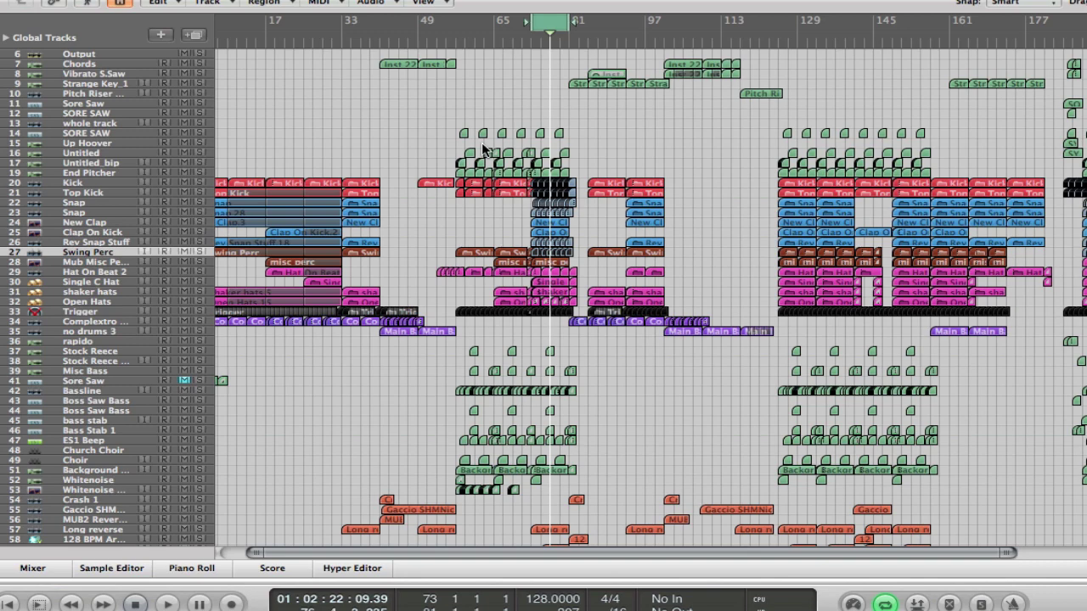
Step: Solo the Kick track and audition its part from bar 73
{"action": "left_click_drag", "start_coordinate": [519, 118], "coordinate": [613, 477]}
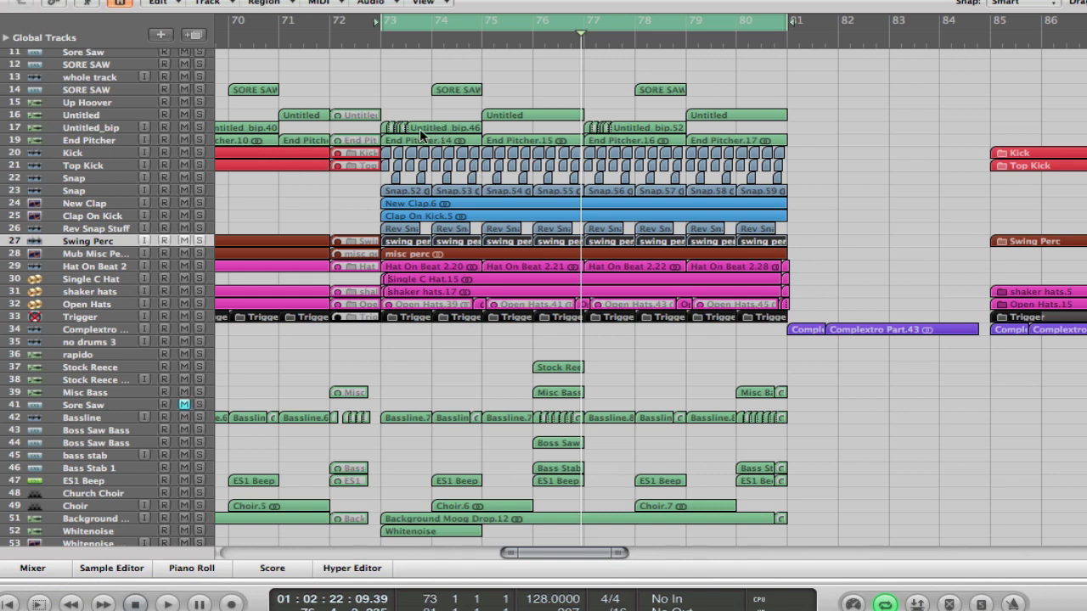
{"action": "left_click_drag", "start_coordinate": [367, 121], "coordinate": [824, 407]}
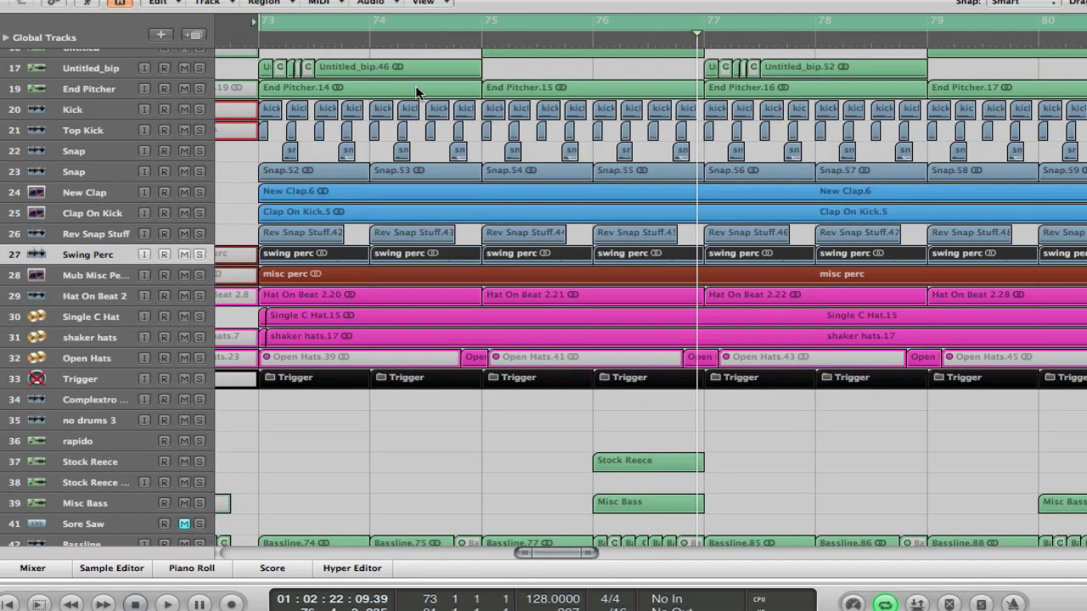
{"action": "left_click", "coordinate": [200, 113]}
{"action": "left_click", "coordinate": [100, 111]}
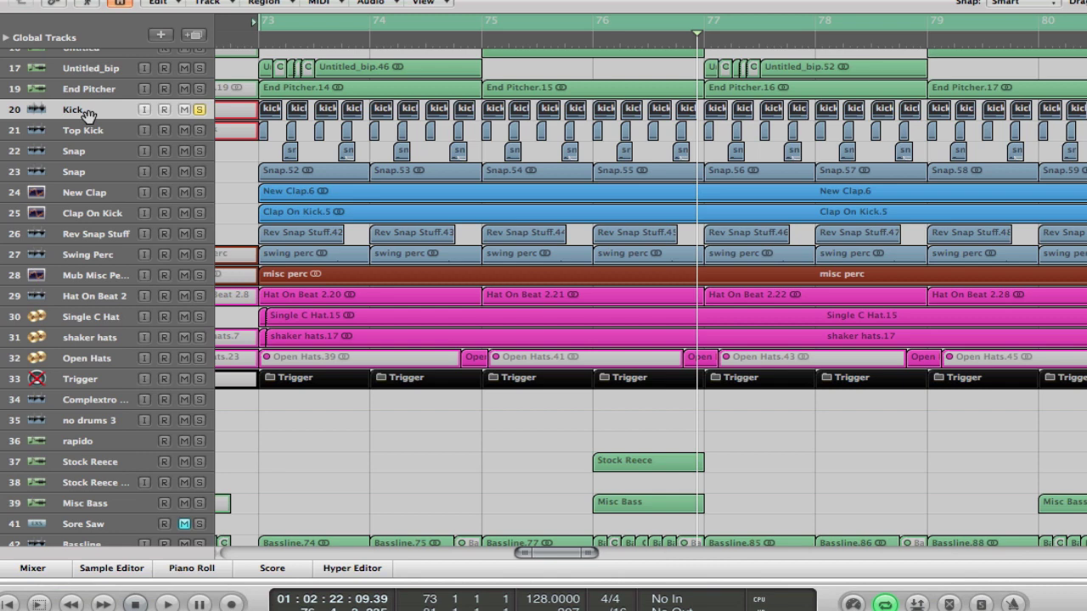
{"action": "key", "text": "space"}
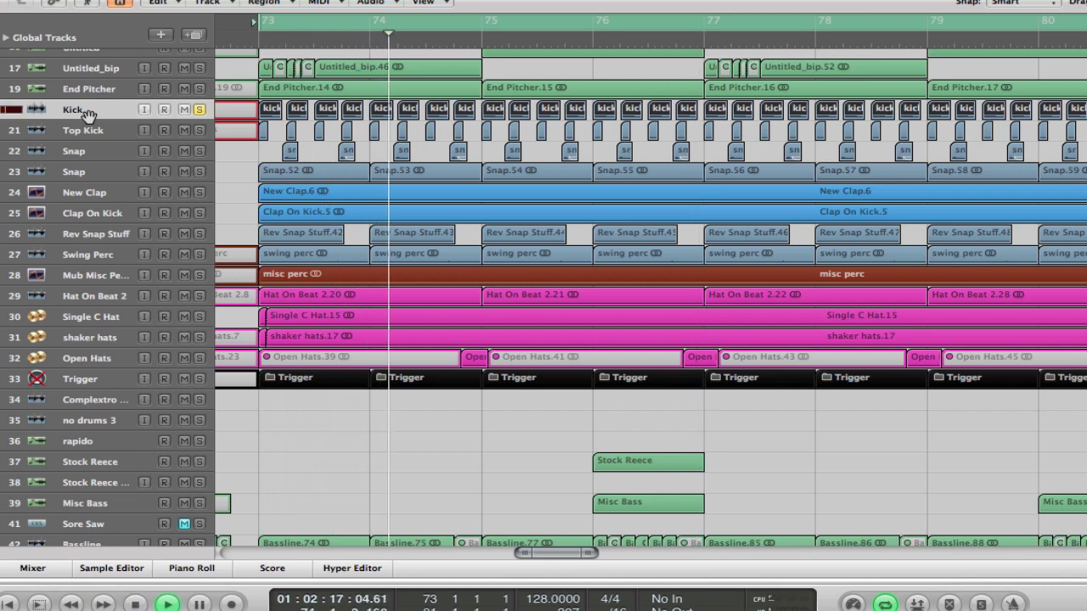
{"action": "key", "text": "space"}
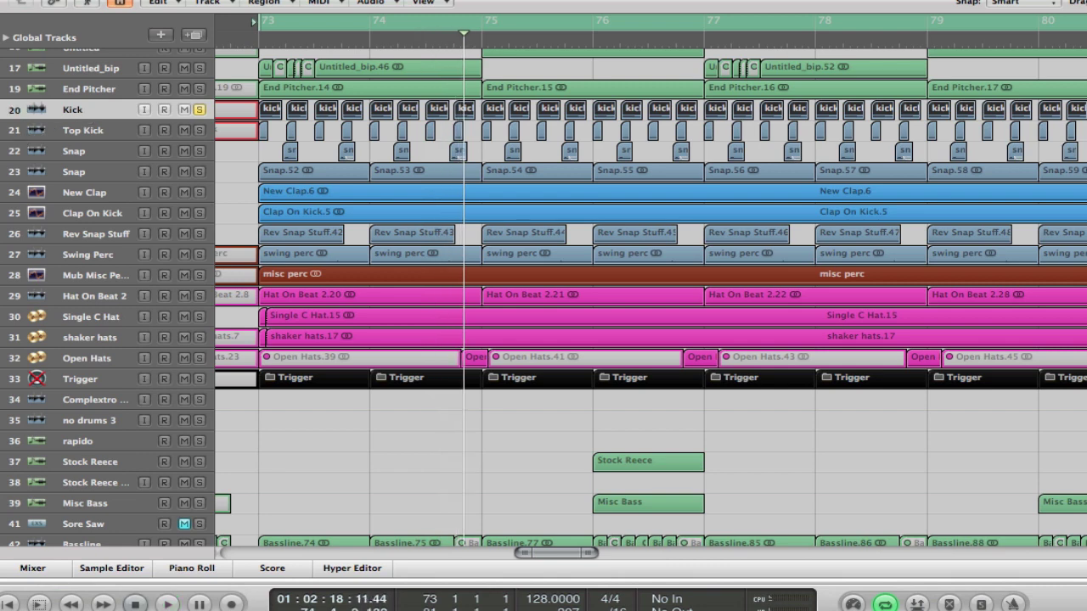
Step: Raise the Fatness slightly in the Kick track's Sausage Fattener plug-in and close the plug-in
{"action": "key", "text": "v"}
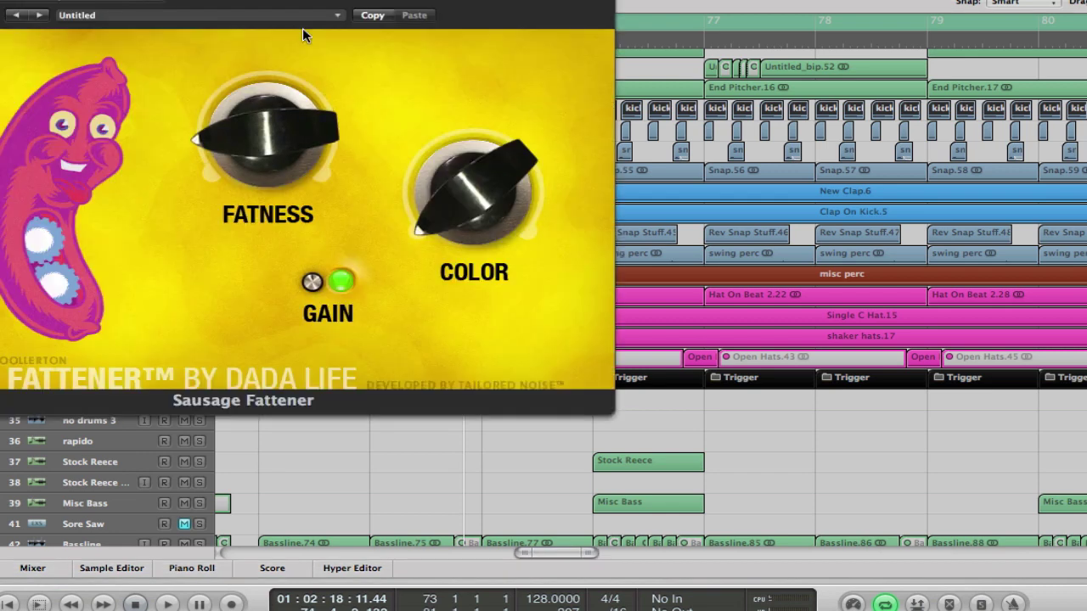
{"action": "left_click", "coordinate": [283, 141]}
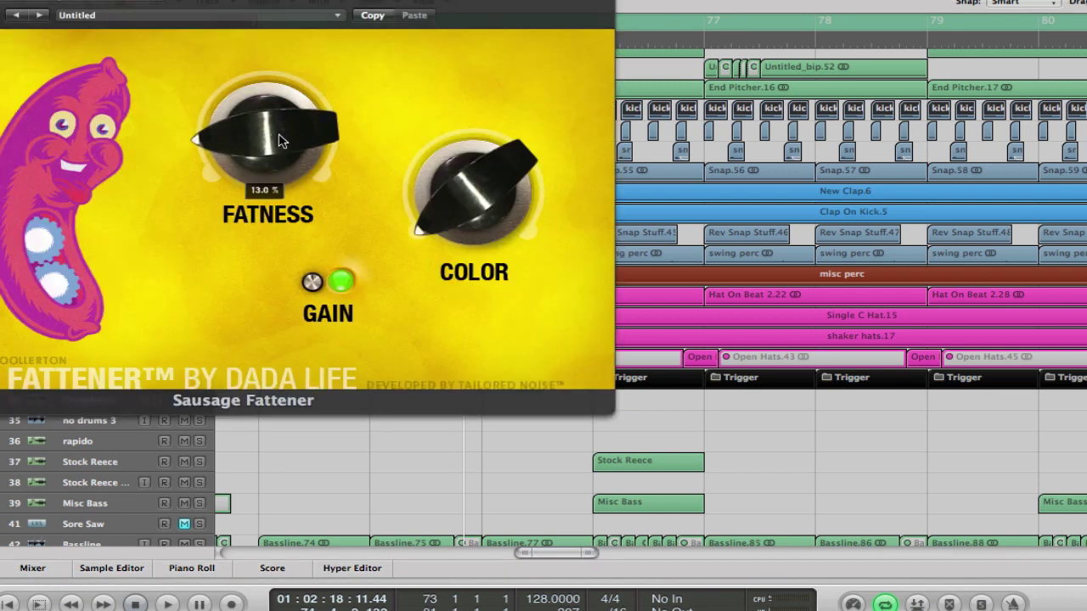
{"action": "left_click_drag", "start_coordinate": [283, 141], "coordinate": [282, 119]}
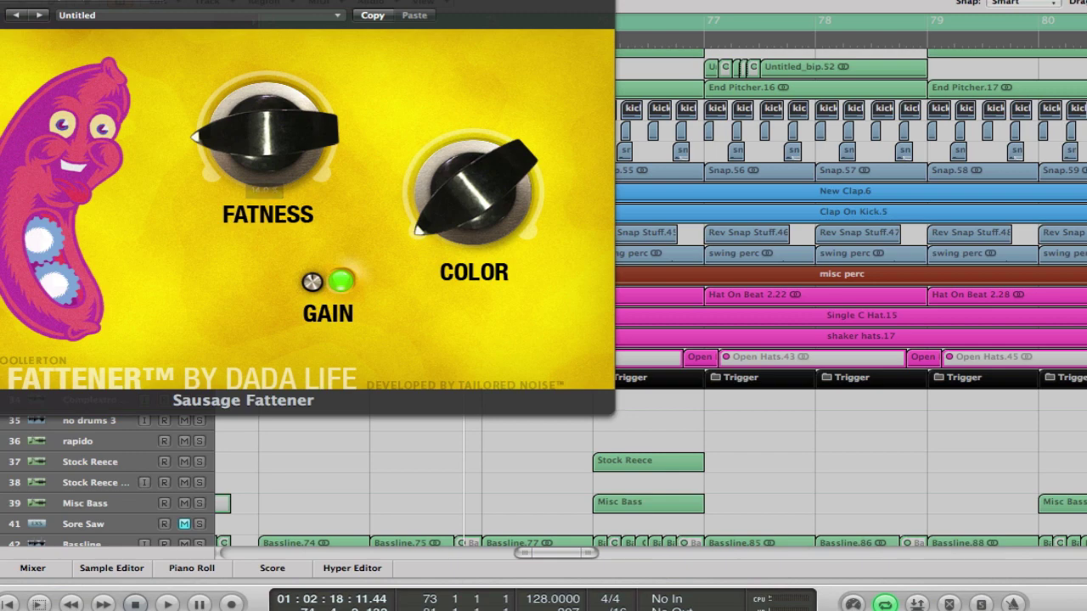
{"action": "key", "text": "v"}
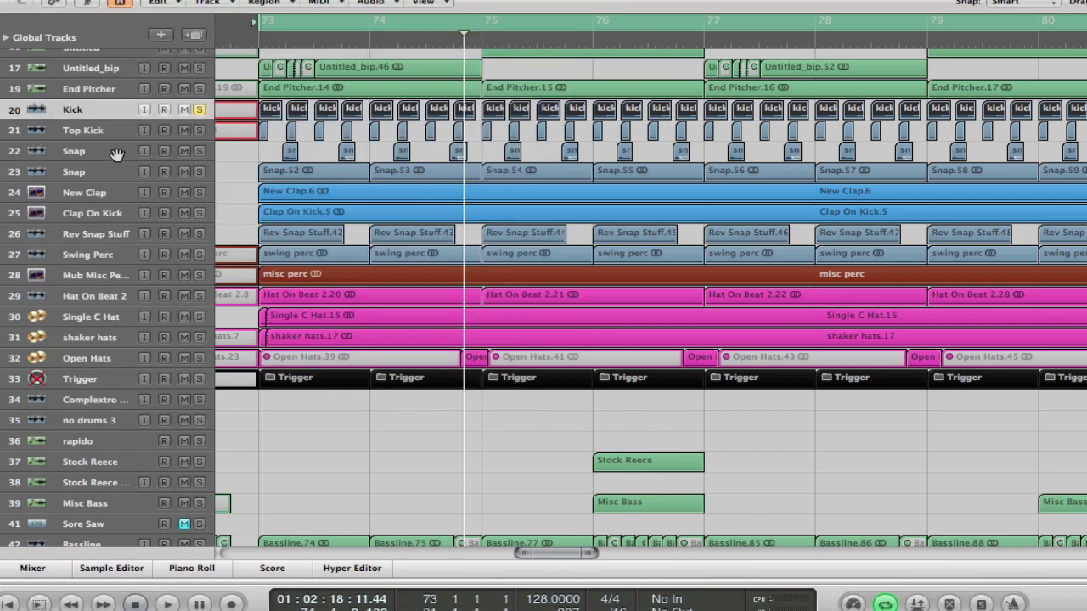
Step: Audition the Top Kick track on its own and examine its waveform beside the Kick's at bar 73
{"action": "left_click", "coordinate": [95, 131]}
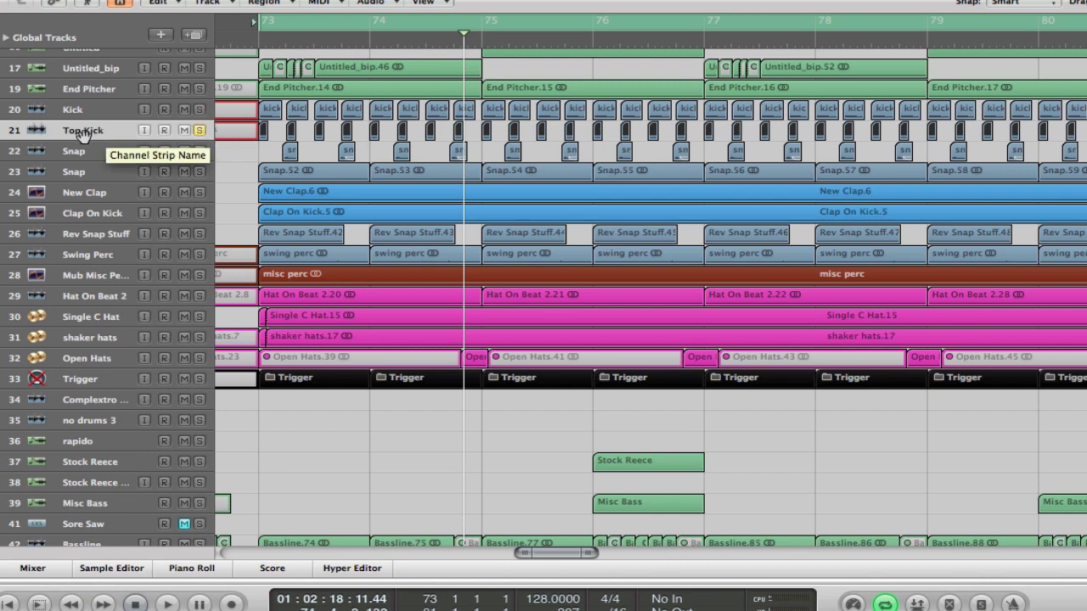
{"action": "key", "text": "space"}
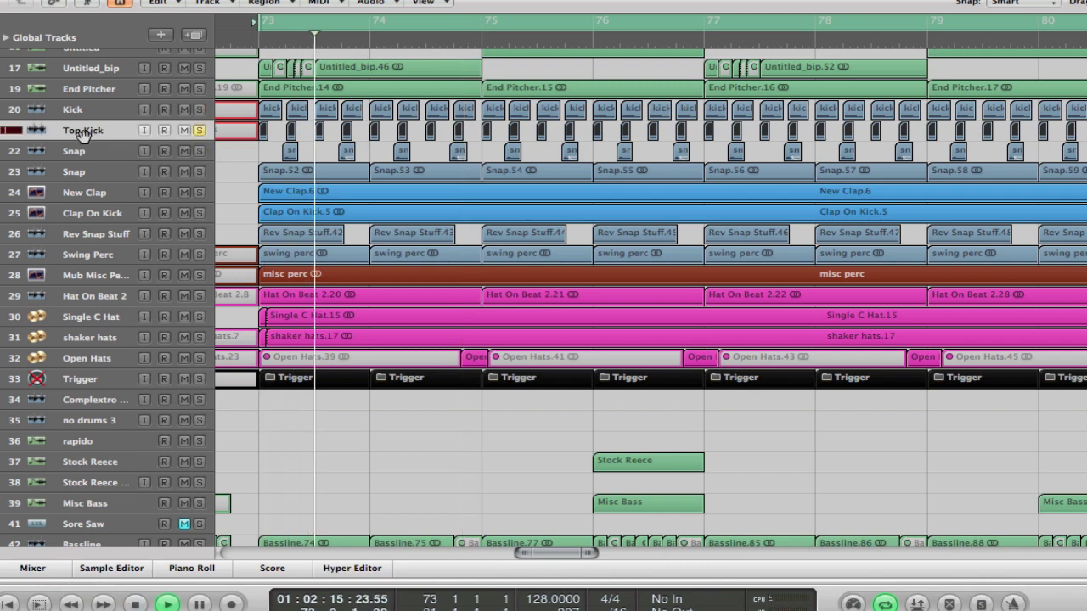
{"action": "key", "text": "space"}
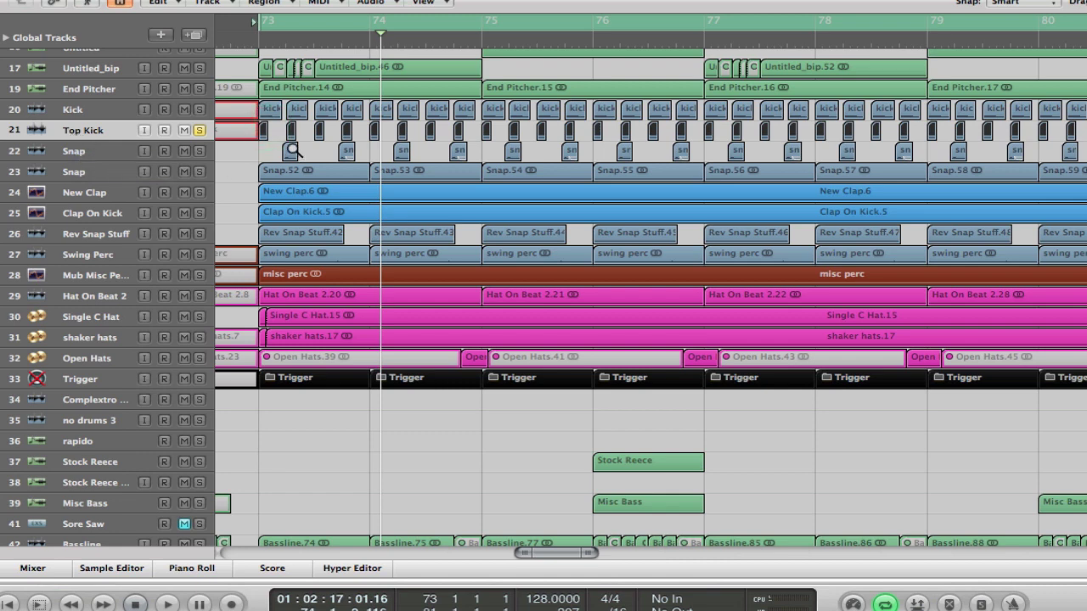
{"action": "key", "text": "z"}
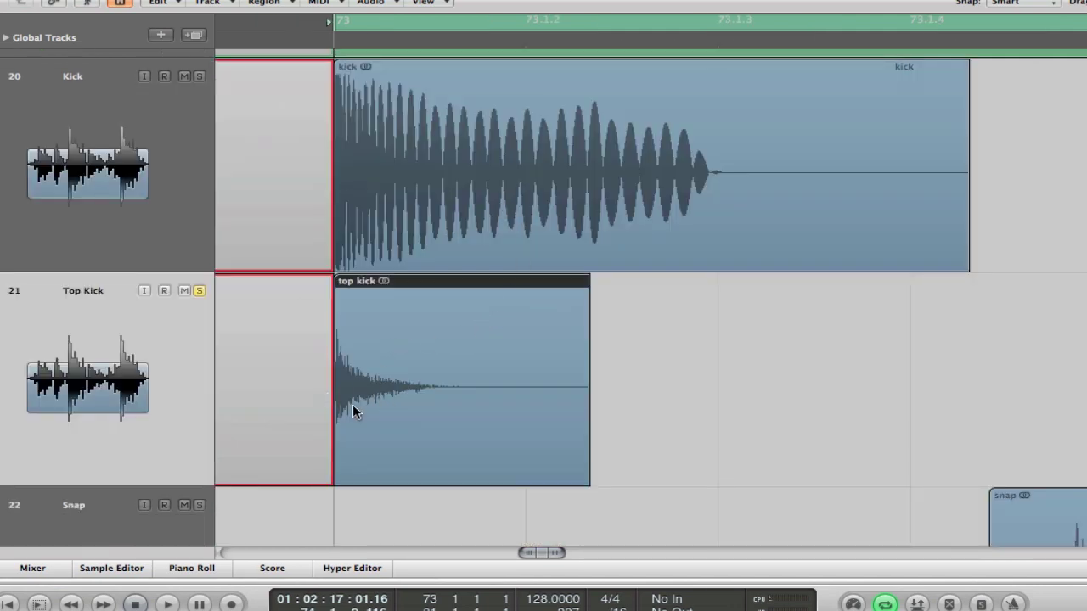
{"action": "left_click", "coordinate": [662, 352], "text": "ctrl+alt"}
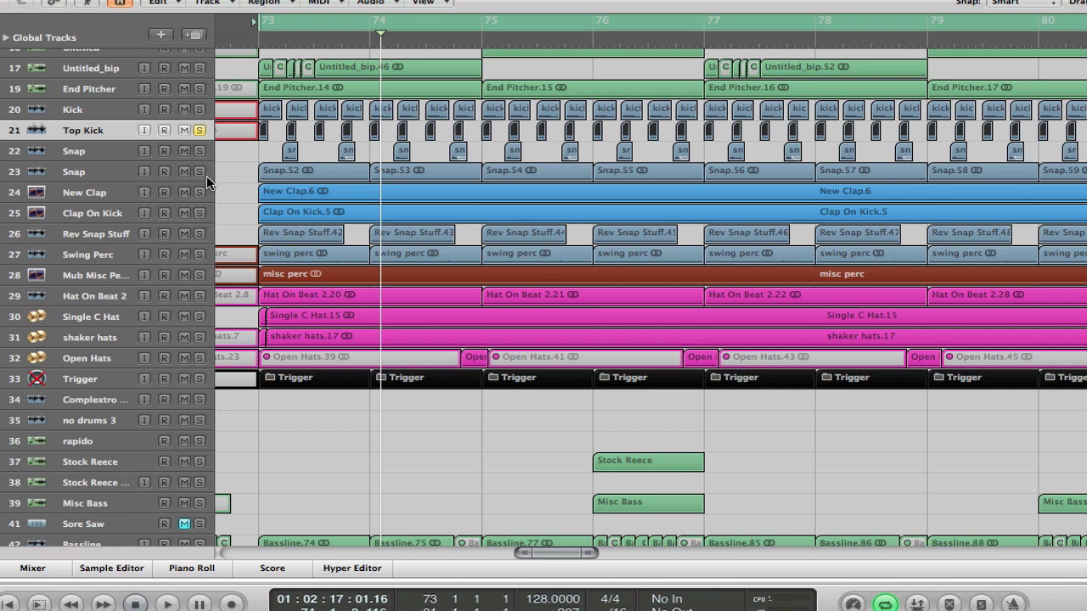
Step: Add the Kick track to the solo and audition it together with Top Kick from bar 73
{"action": "left_click", "coordinate": [200, 109]}
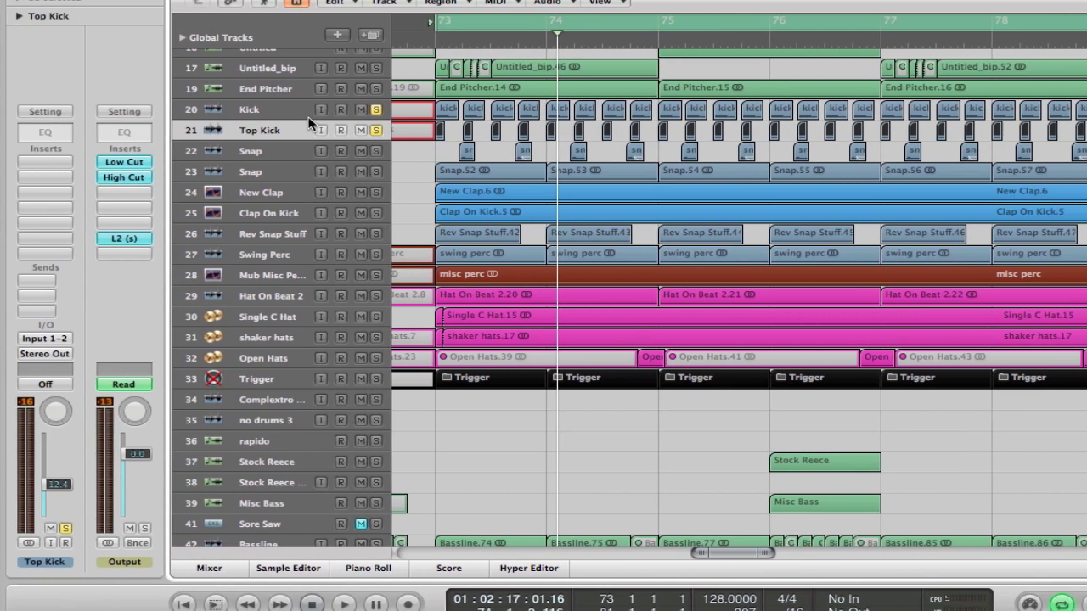
{"action": "key", "text": "space"}
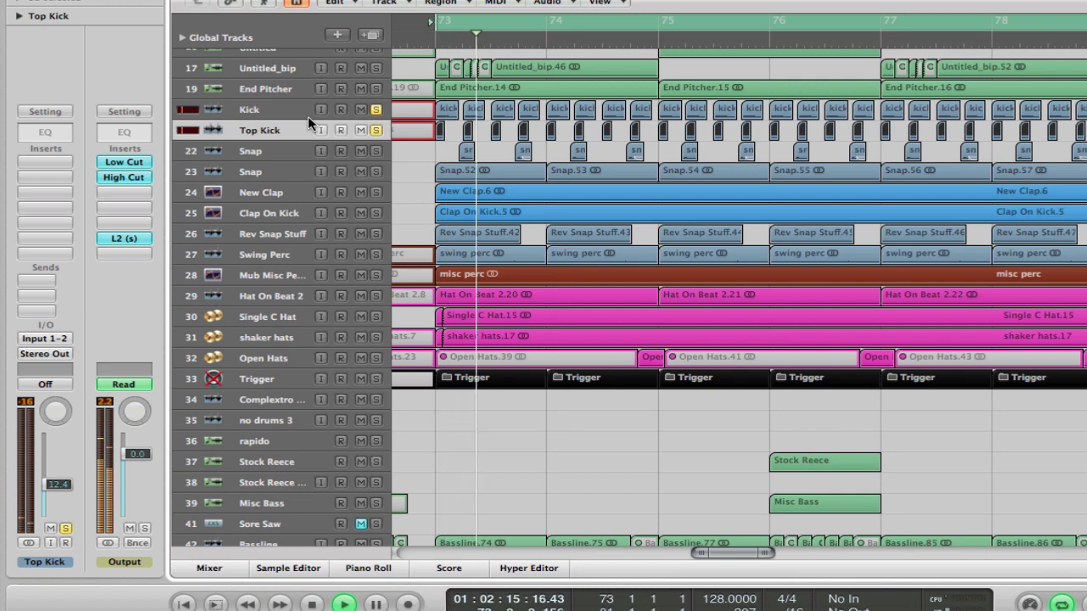
{"action": "key", "text": "space"}
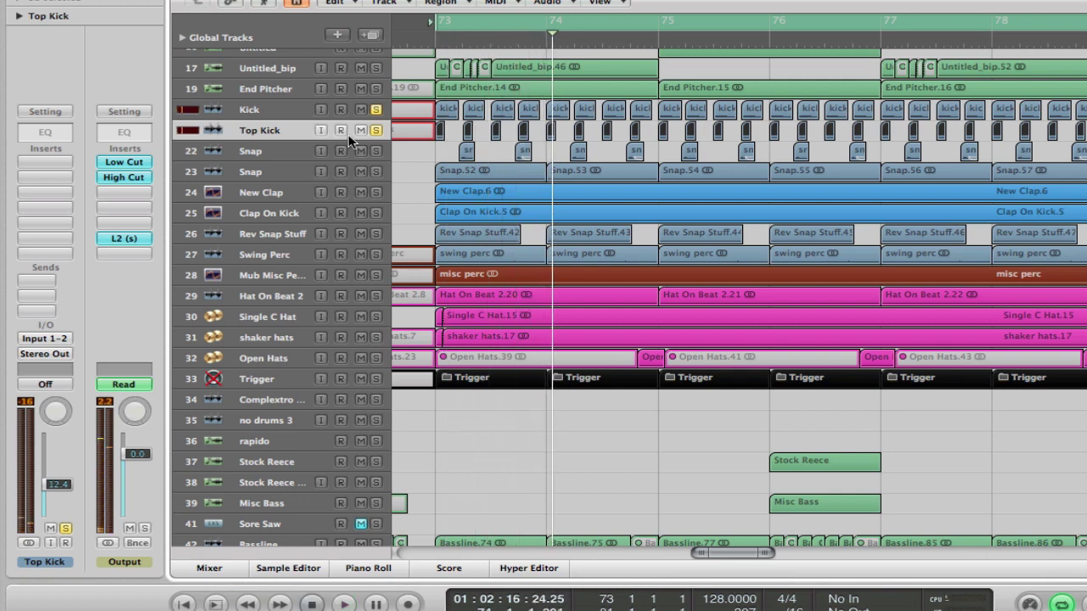
Step: Solo only the Snap track directly below Top Kick and audition it from bar 73
{"action": "left_click", "coordinate": [276, 153]}
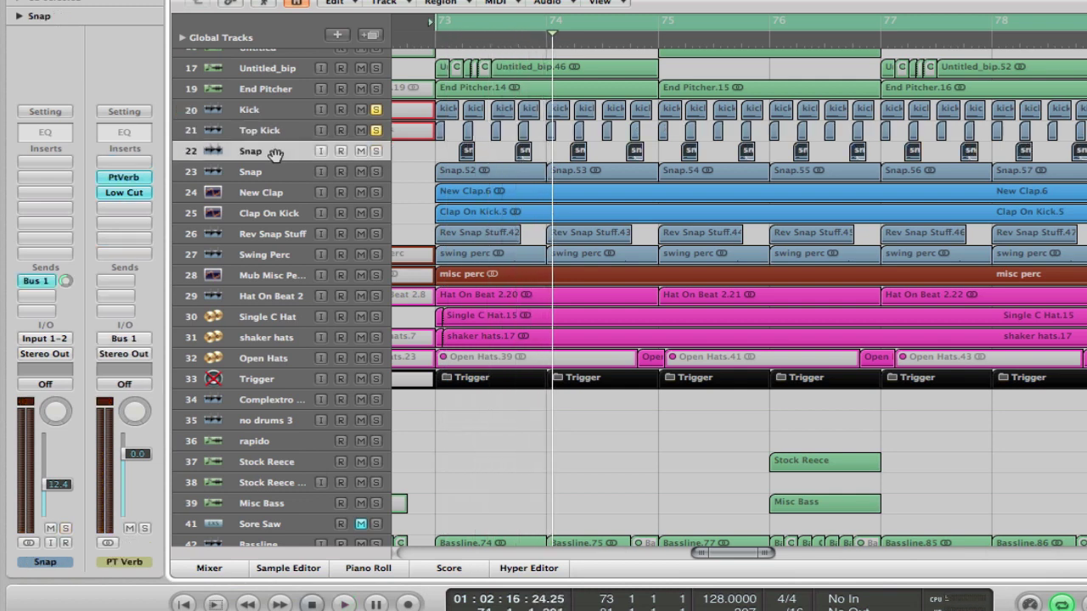
{"action": "left_click", "coordinate": [376, 151], "text": "alt"}
{"action": "key", "text": "space"}
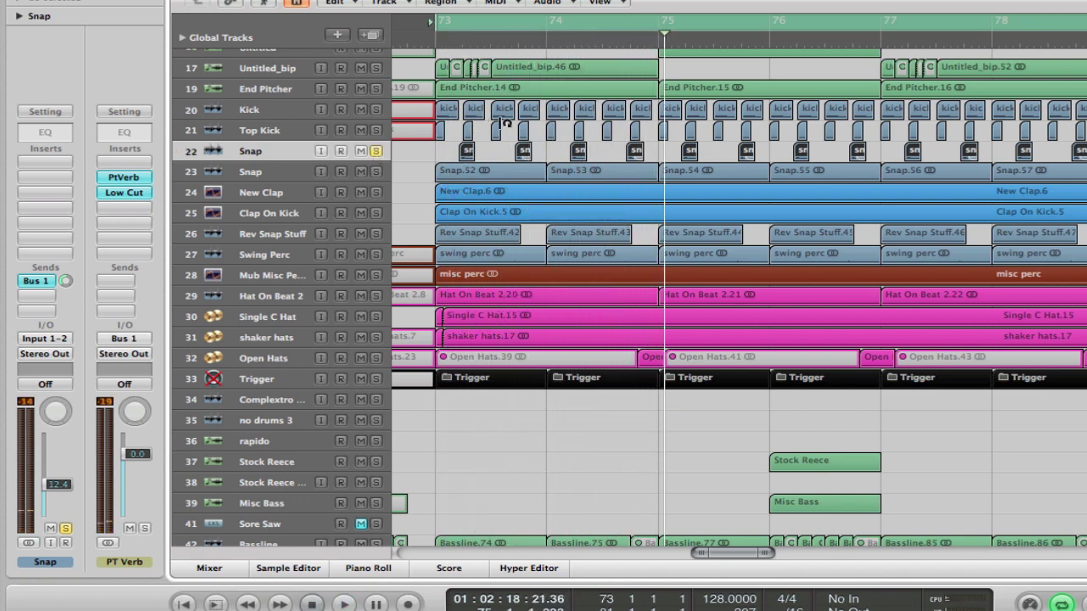
Step: Use the Crossfade tool to start the fade-out earlier with a more gradual curve on track 22's snap region near 73.4, then restore the Pointer tool
{"action": "left_click_drag", "start_coordinate": [501, 126], "coordinate": [690, 176]}
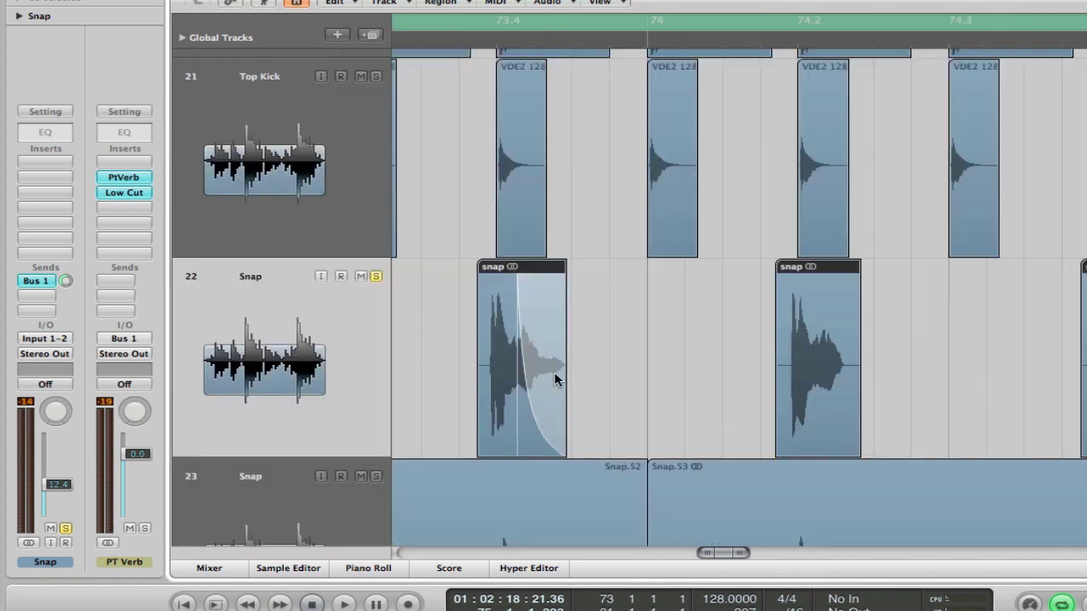
{"action": "key", "text": "Escape"}
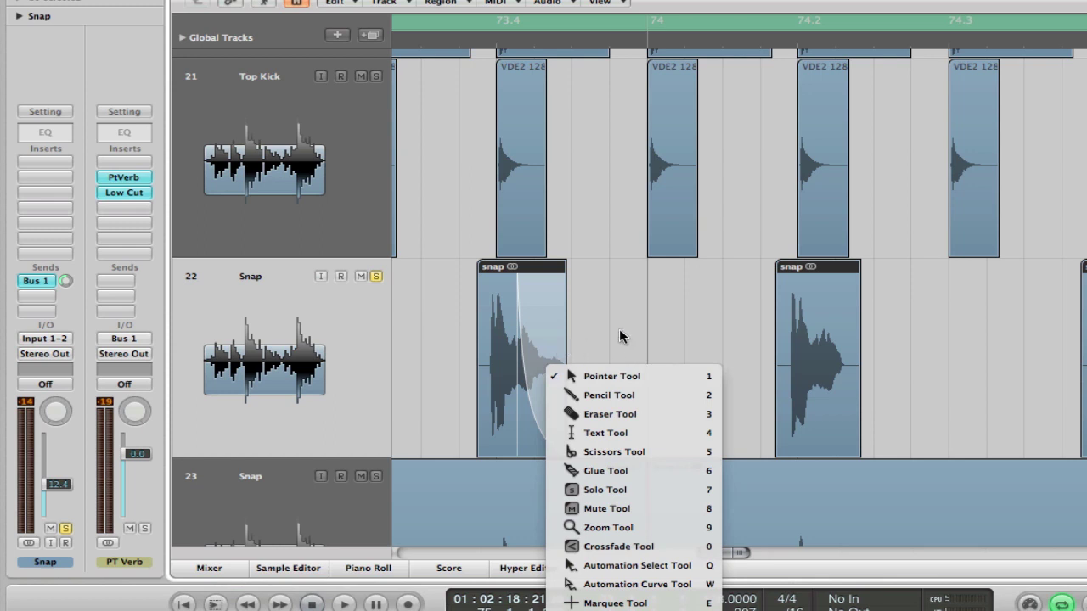
{"action": "key", "text": "Escape"}
{"action": "key", "text": "t"}
{"action": "key", "text": "Escape"}
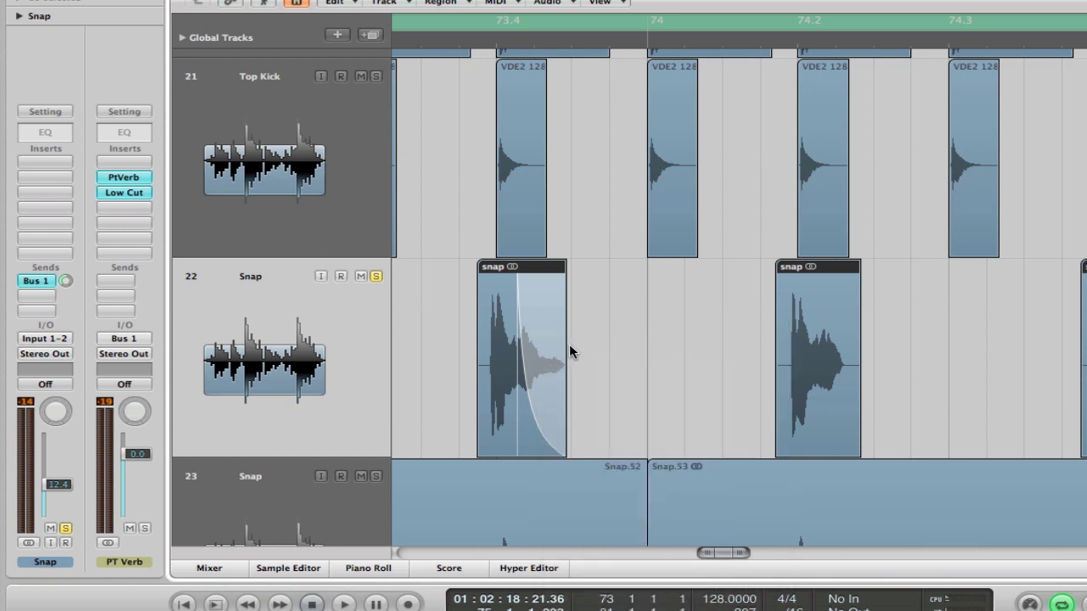
{"action": "left_click_drag", "start_coordinate": [528, 358], "coordinate": [508, 380]}
{"action": "left_click", "coordinate": [593, 358]}
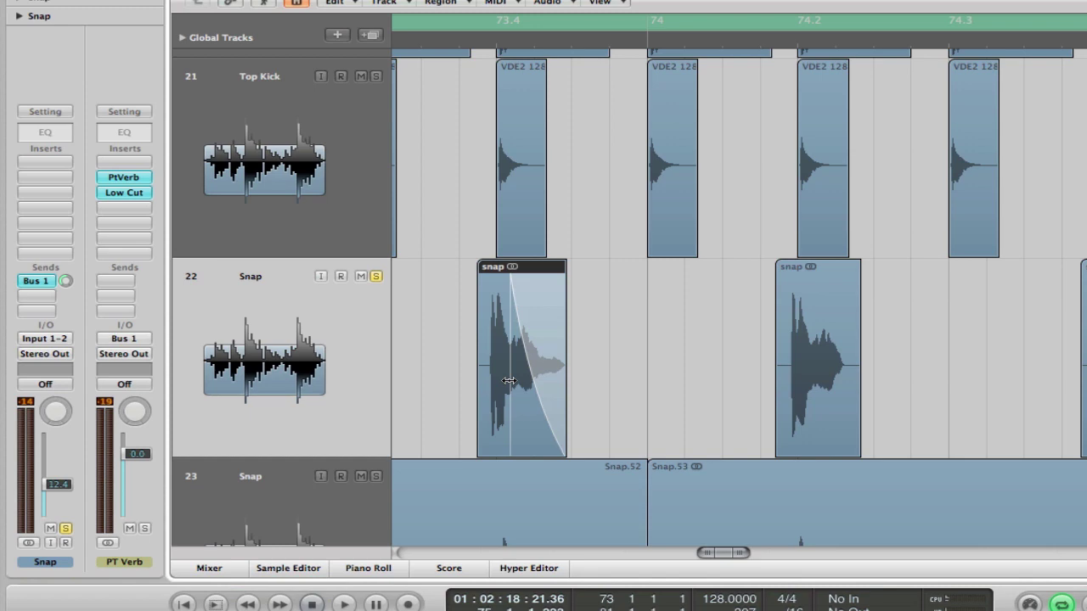
{"action": "key", "text": "Escape"}
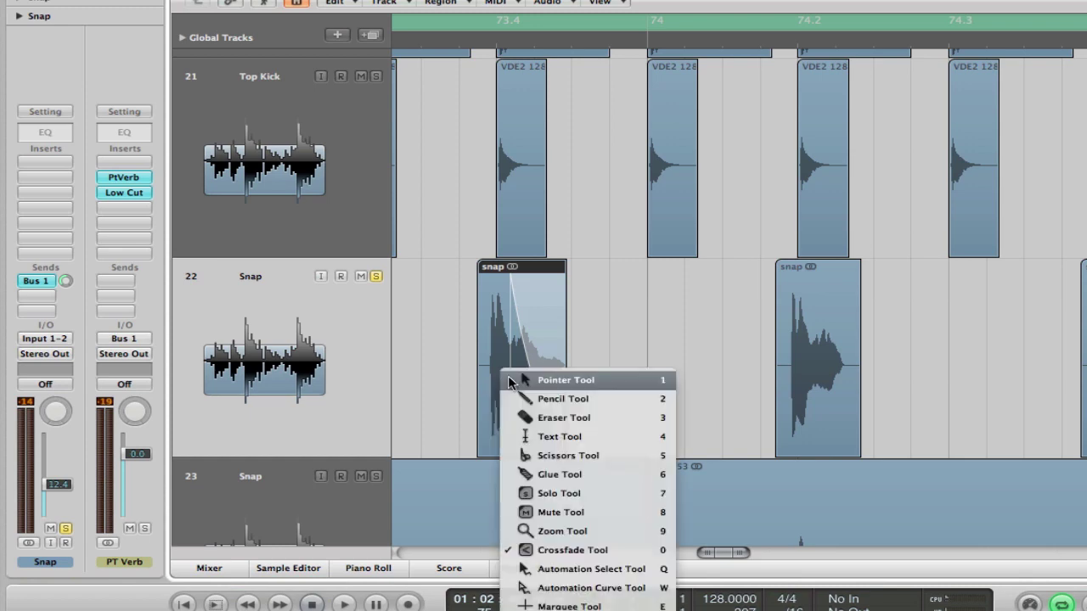
{"action": "left_click", "coordinate": [508, 378]}
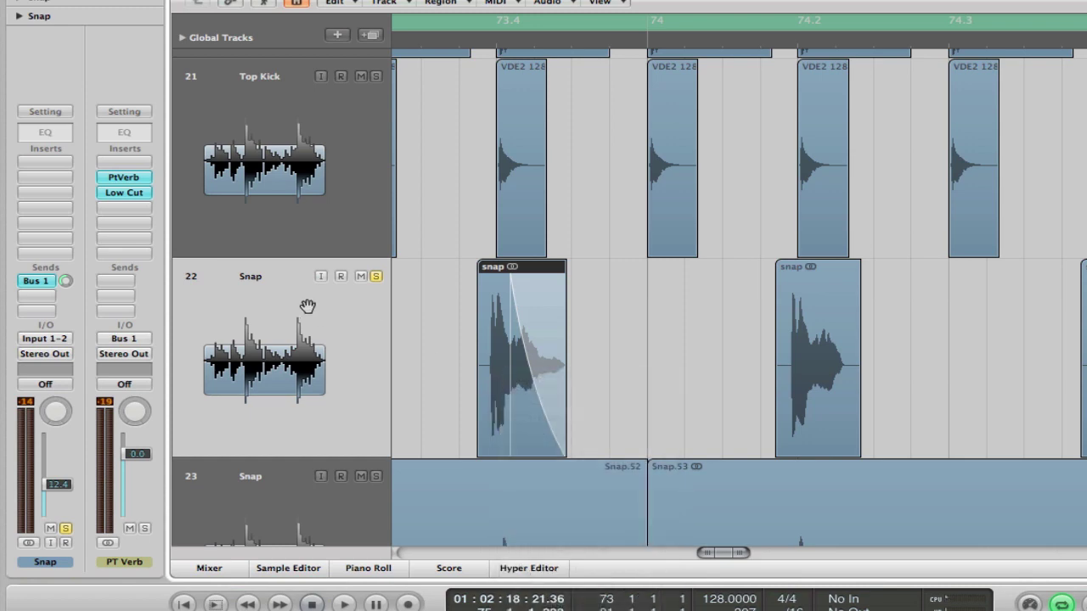
Step: Inspect the PlatinumVerb settings on the Bus 1 reverb channel that the track 22 Snap feeds
{"action": "left_click", "coordinate": [428, 308], "text": "ctrl+alt"}
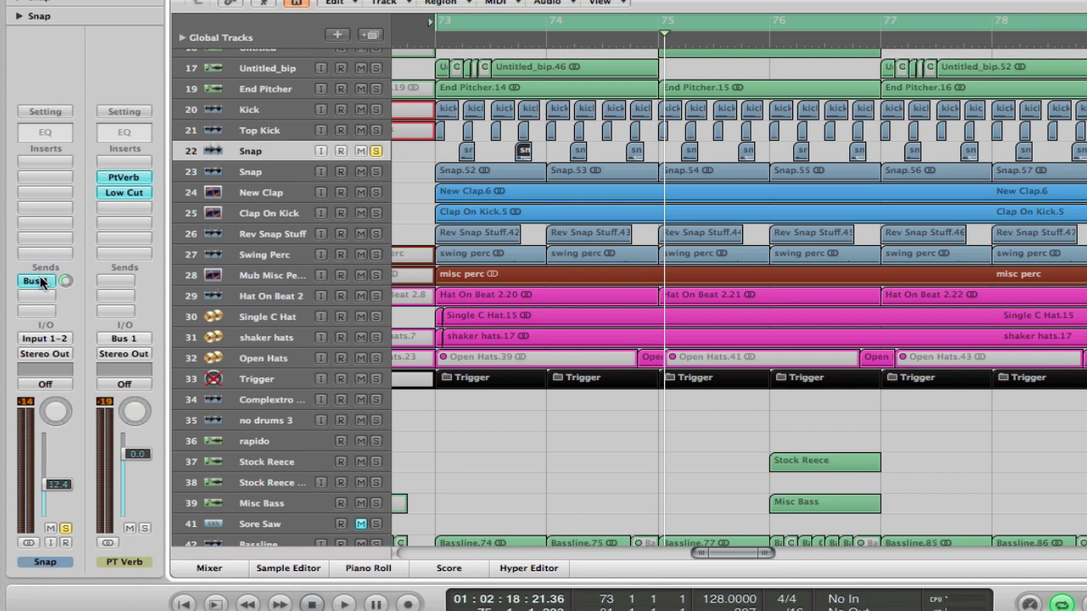
{"action": "left_click", "coordinate": [121, 176]}
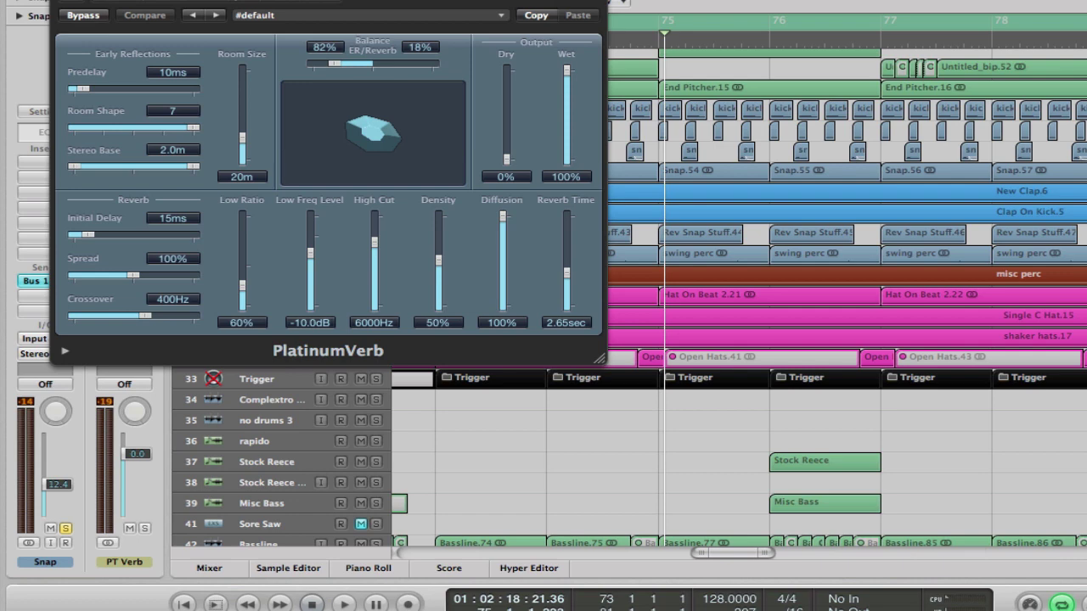
{"action": "key", "text": "super+w"}
Step: Audition the second Snap track (23) on its own and examine its region's waveform at bar 73
{"action": "left_click", "coordinate": [274, 173]}
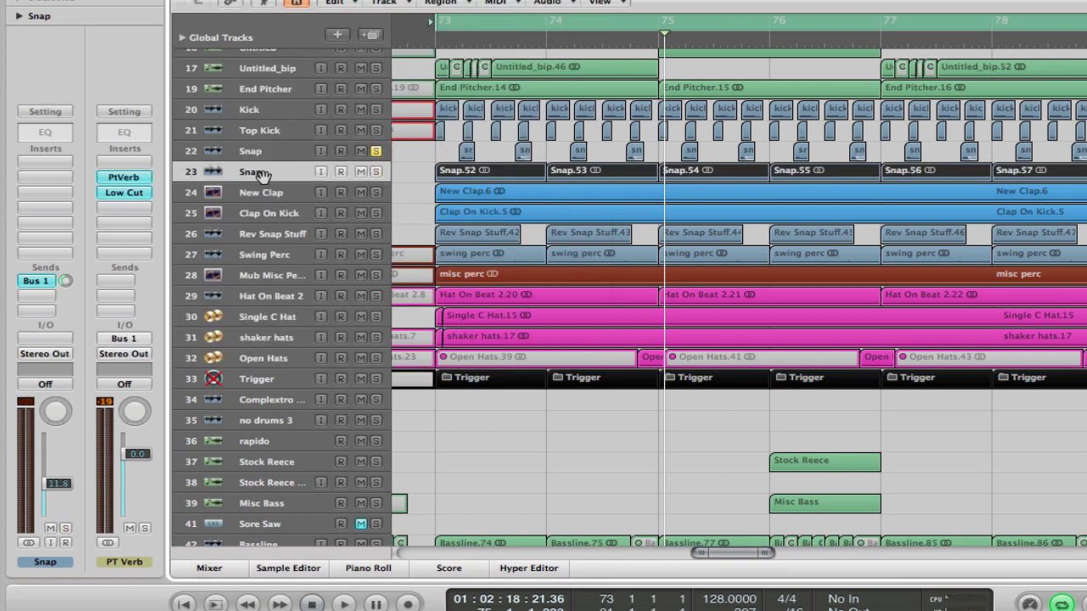
{"action": "key", "text": "space"}
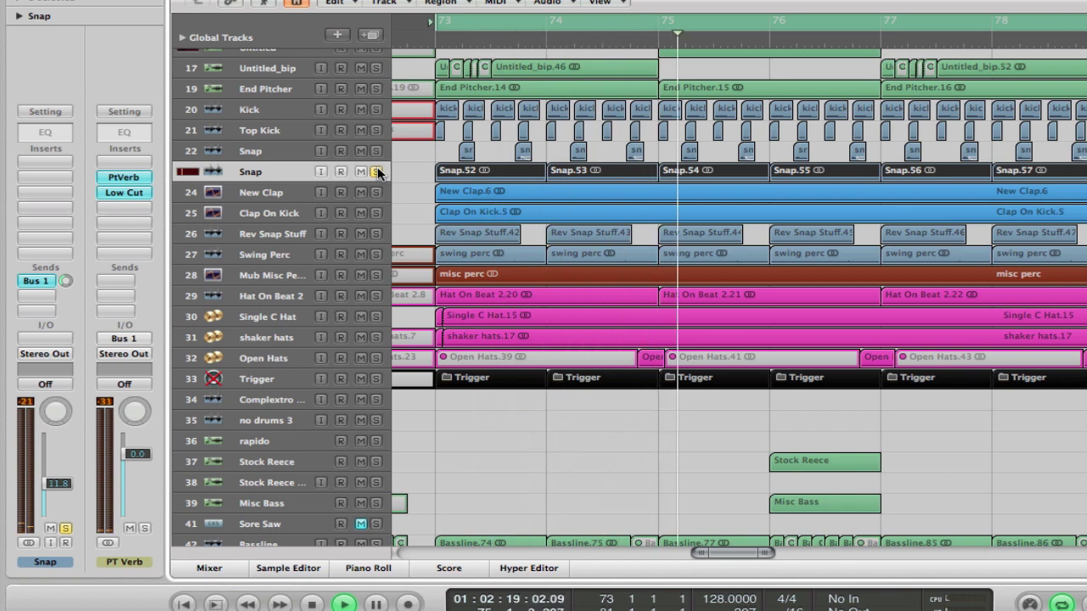
{"action": "key", "text": "space"}
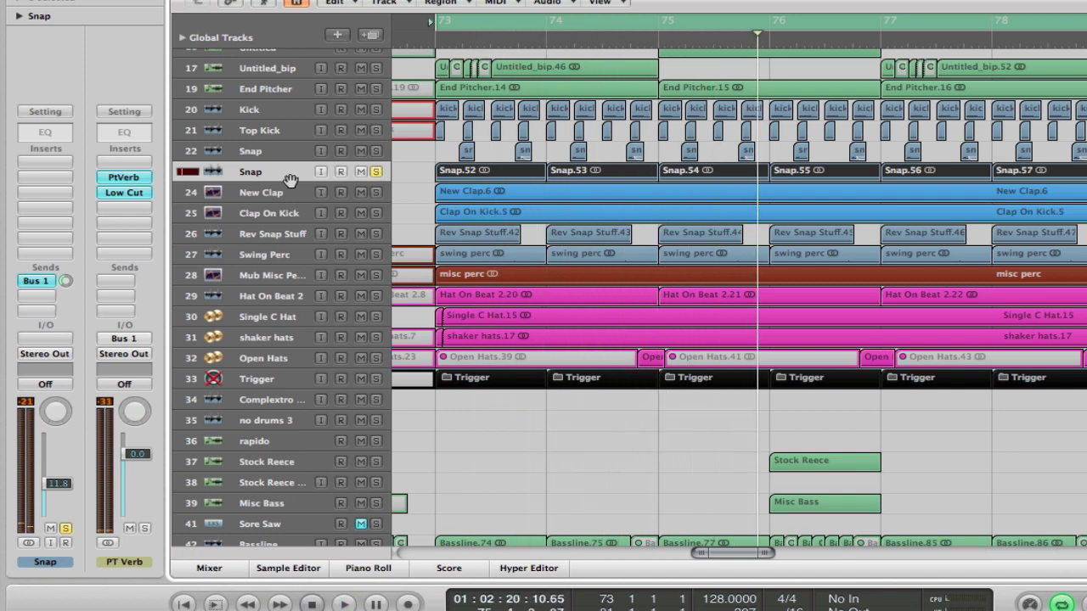
{"action": "left_click", "coordinate": [467, 174], "text": "ctrl+alt"}
{"action": "left_click", "coordinate": [643, 215], "text": "ctrl+alt"}
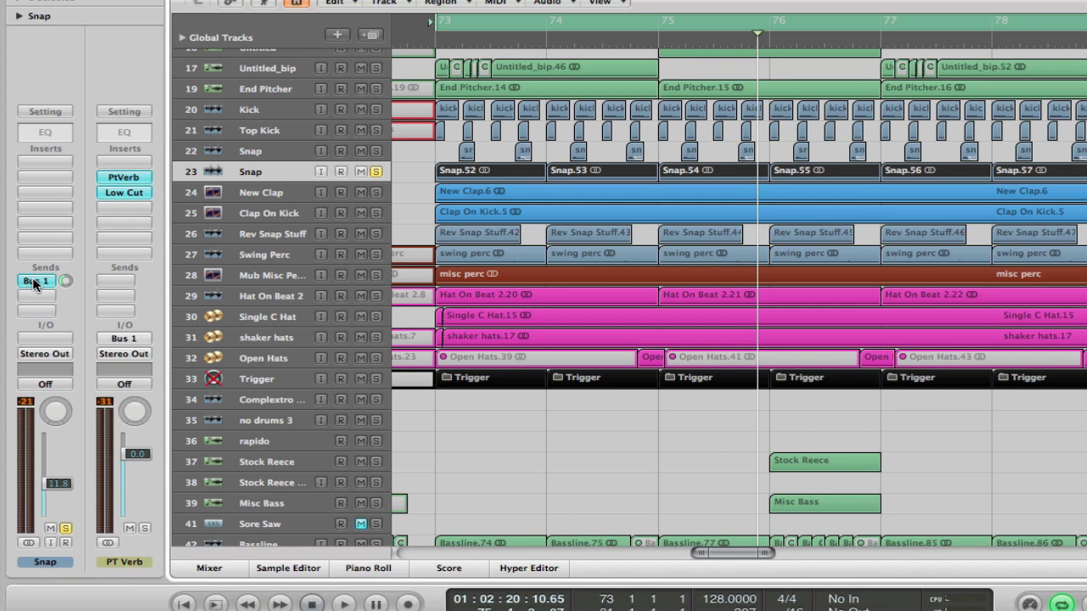
Step: Solo the New Clap track and audition it from bar 73 while examining its waveform
{"action": "left_click", "coordinate": [375, 192]}
{"action": "left_click", "coordinate": [256, 194]}
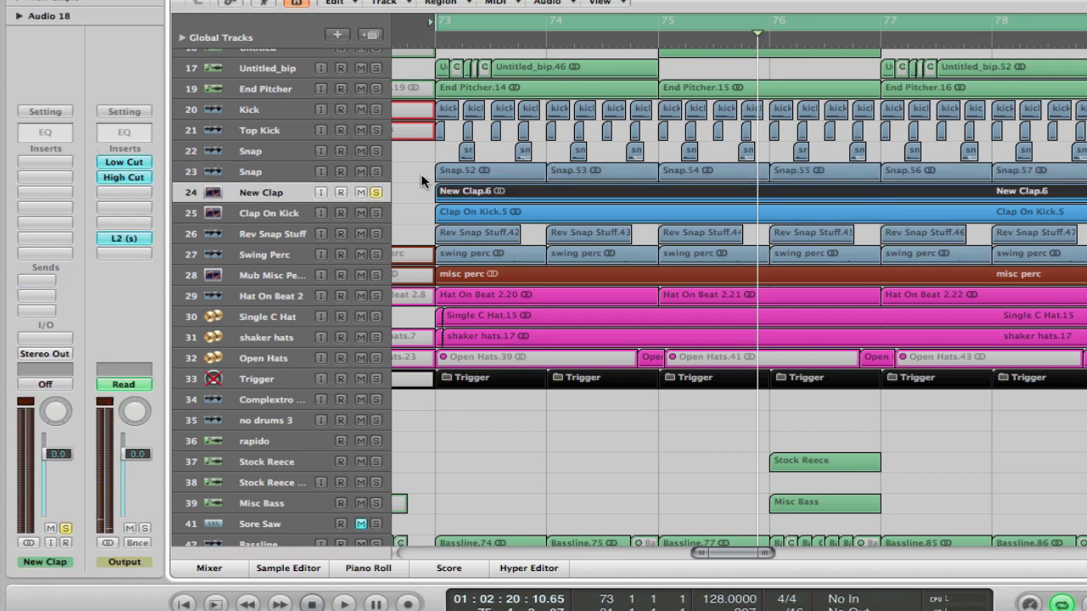
{"action": "key", "text": "z"}
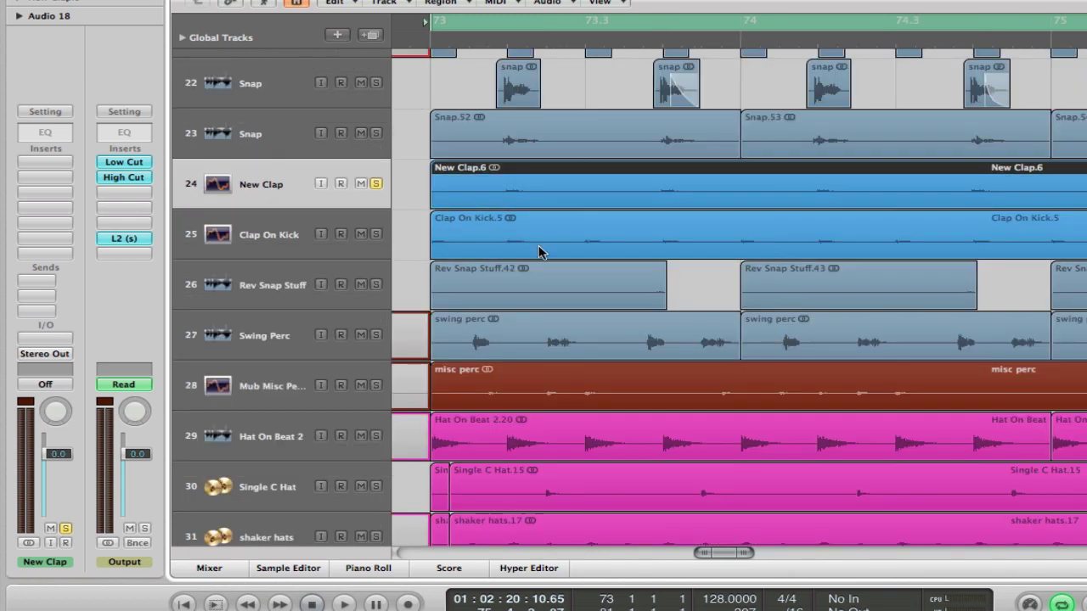
{"action": "key", "text": "space"}
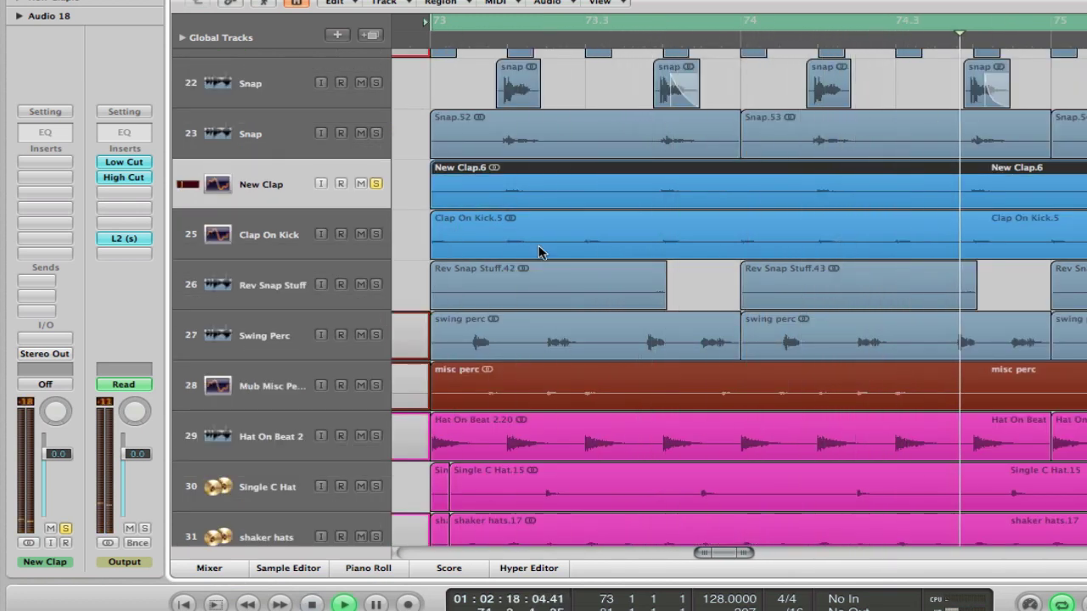
{"action": "key", "text": "space"}
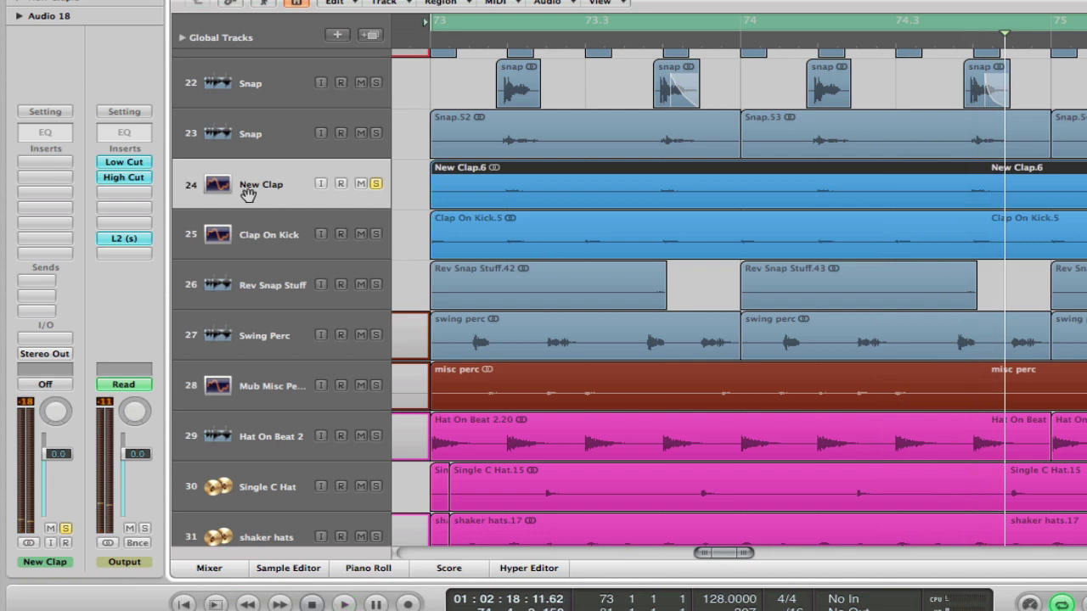
Step: Solo the Clap On Kick track on its own, clearing the New Clap solo, and audition it from bar 73
{"action": "left_click", "coordinate": [378, 238]}
{"action": "left_click", "coordinate": [375, 185]}
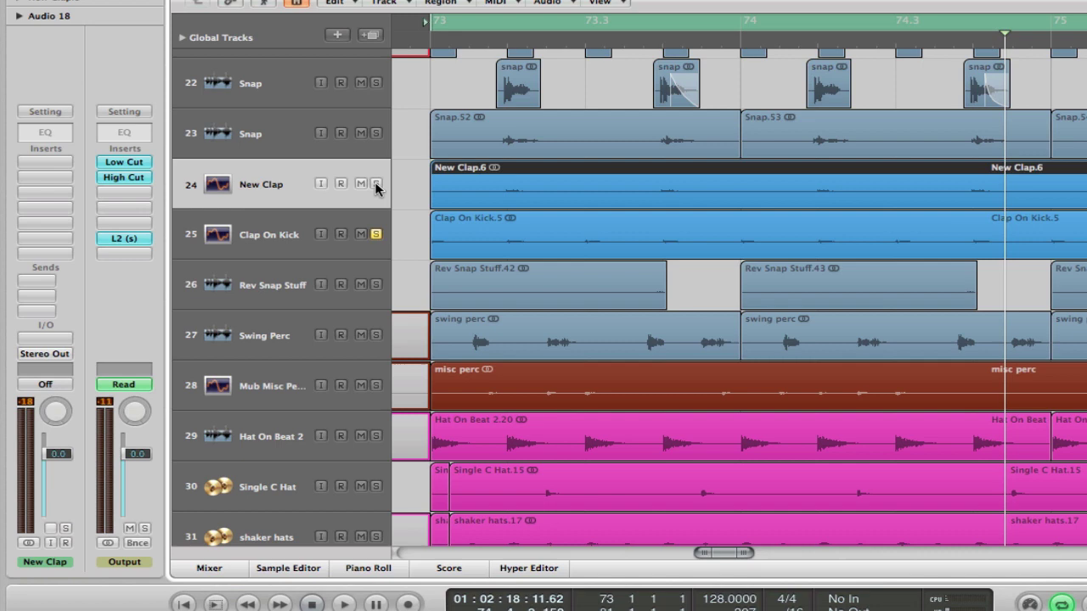
{"action": "left_click", "coordinate": [262, 242]}
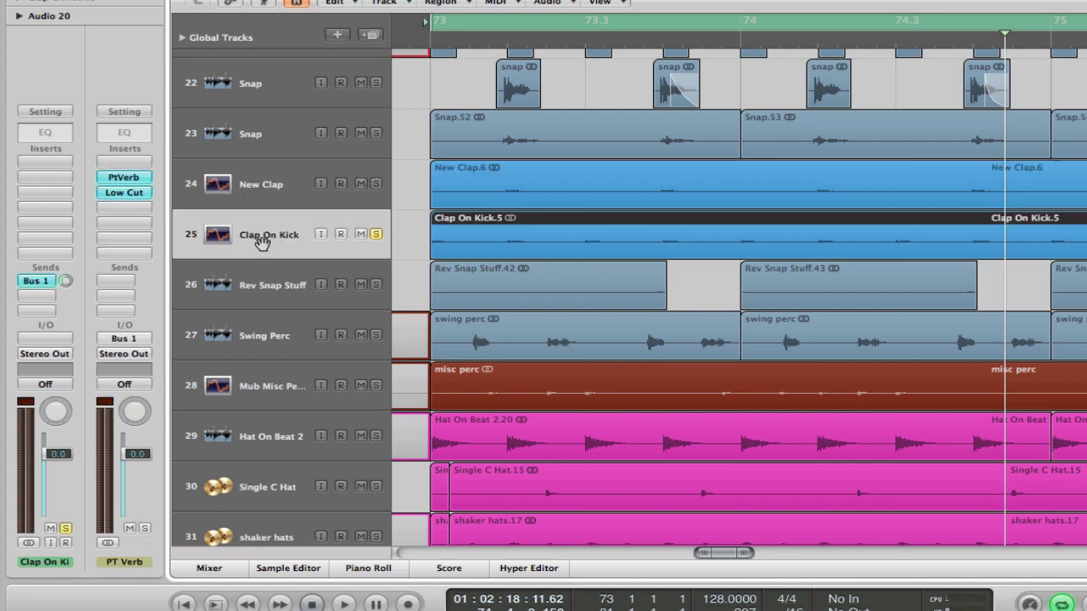
{"action": "key", "text": "space"}
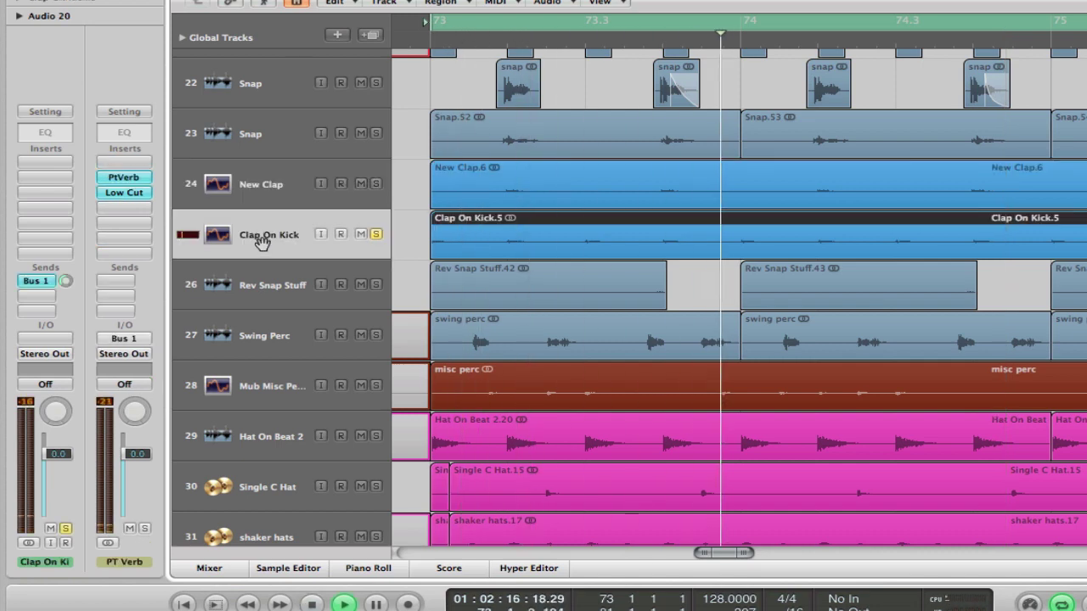
{"action": "key", "text": "space"}
Step: Add the Kick and Top Kick tracks to the Clap On Kick solo and audition the three layers together from bar 73
{"action": "scroll", "coordinate": [490, 201], "scroll_direction": "up", "scroll_amount": 3}
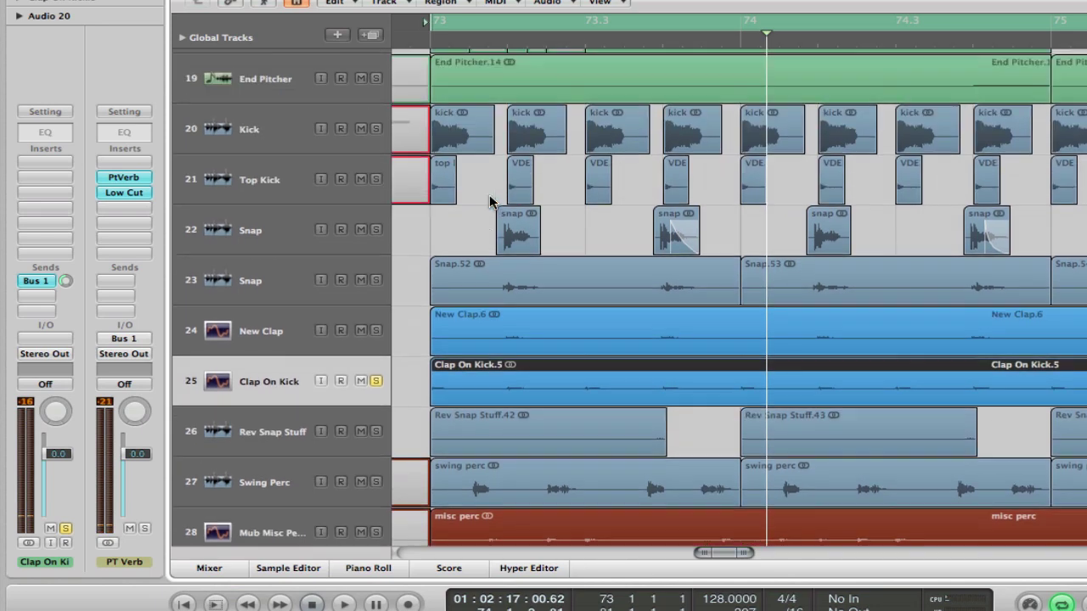
{"action": "scroll", "coordinate": [490, 202], "scroll_direction": "up", "scroll_amount": 2}
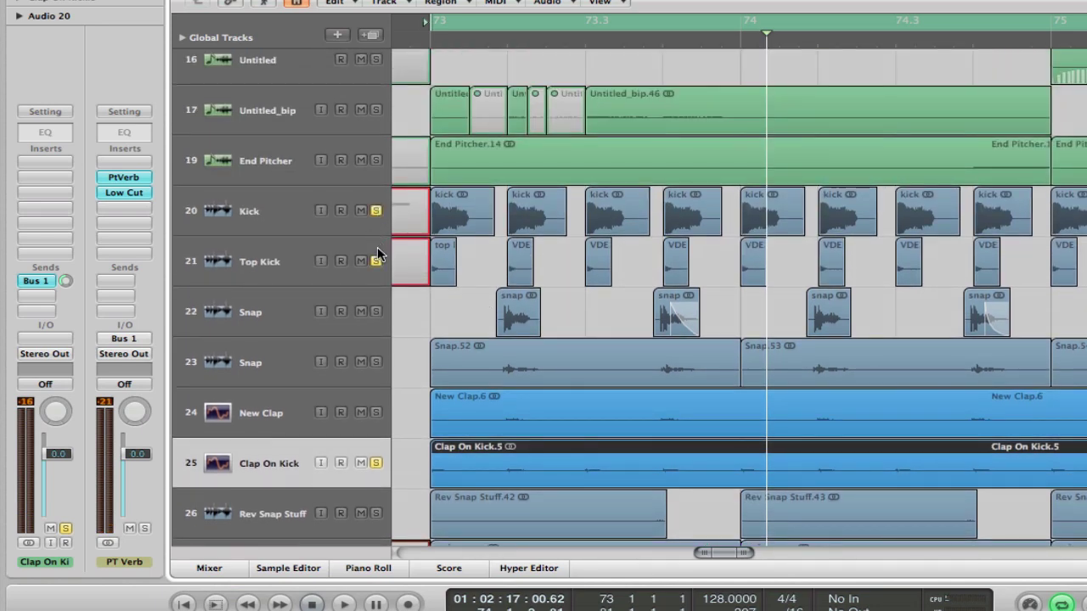
{"action": "key", "text": "space"}
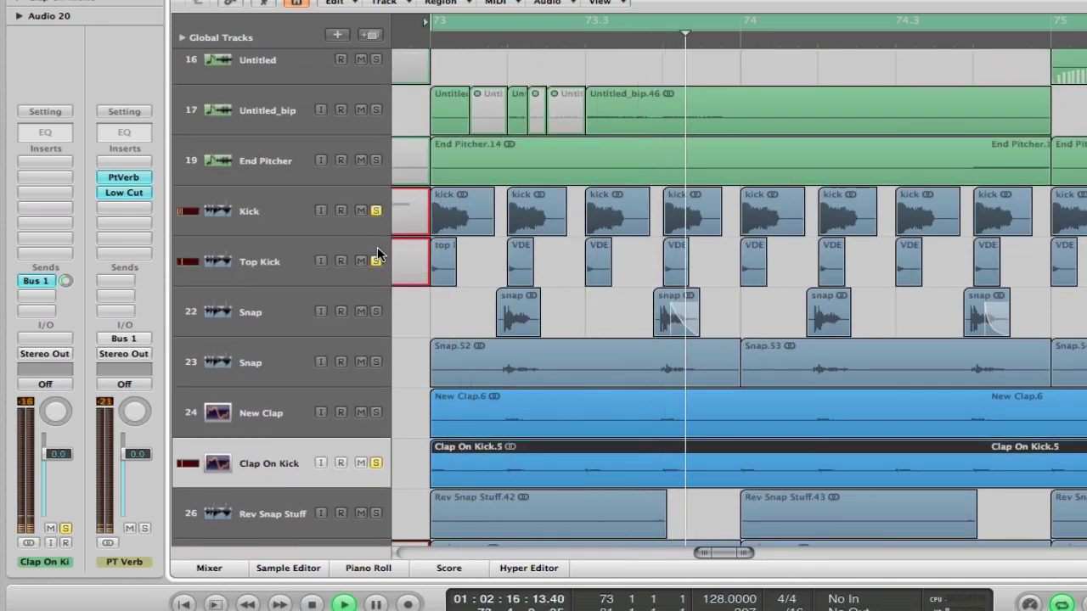
{"action": "key", "text": "space"}
Step: Solo only the Rev Snap Stuff track and audition its regions from bar 73
{"action": "scroll", "coordinate": [378, 259], "scroll_direction": "down", "scroll_amount": 2}
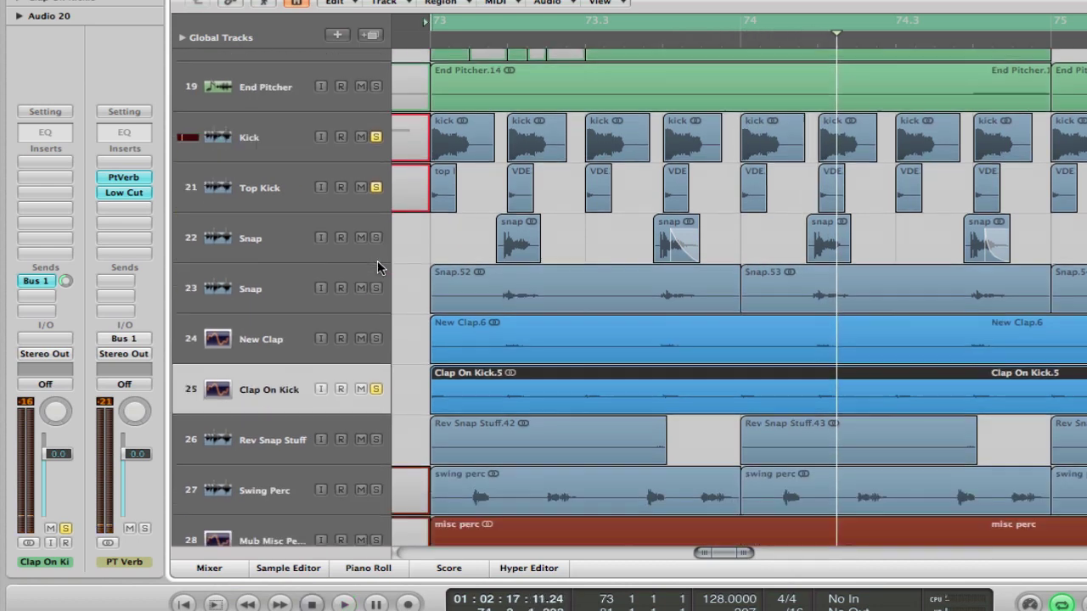
{"action": "scroll", "coordinate": [377, 261], "scroll_direction": "down", "scroll_amount": 2}
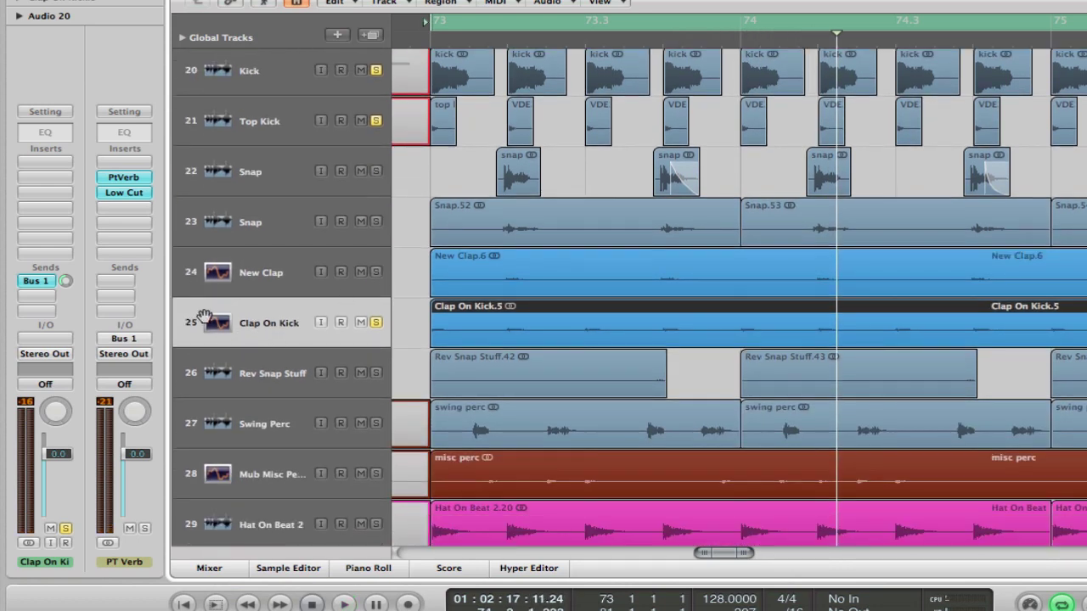
{"action": "scroll", "coordinate": [219, 311], "scroll_direction": "down", "scroll_amount": 1}
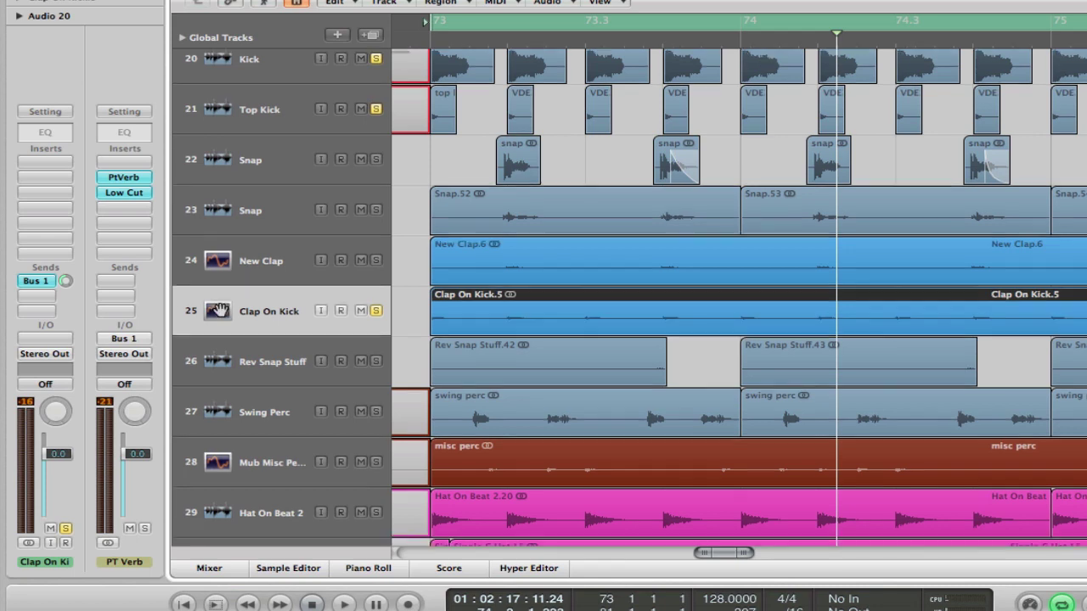
{"action": "scroll", "coordinate": [219, 310], "scroll_direction": "down", "scroll_amount": 1}
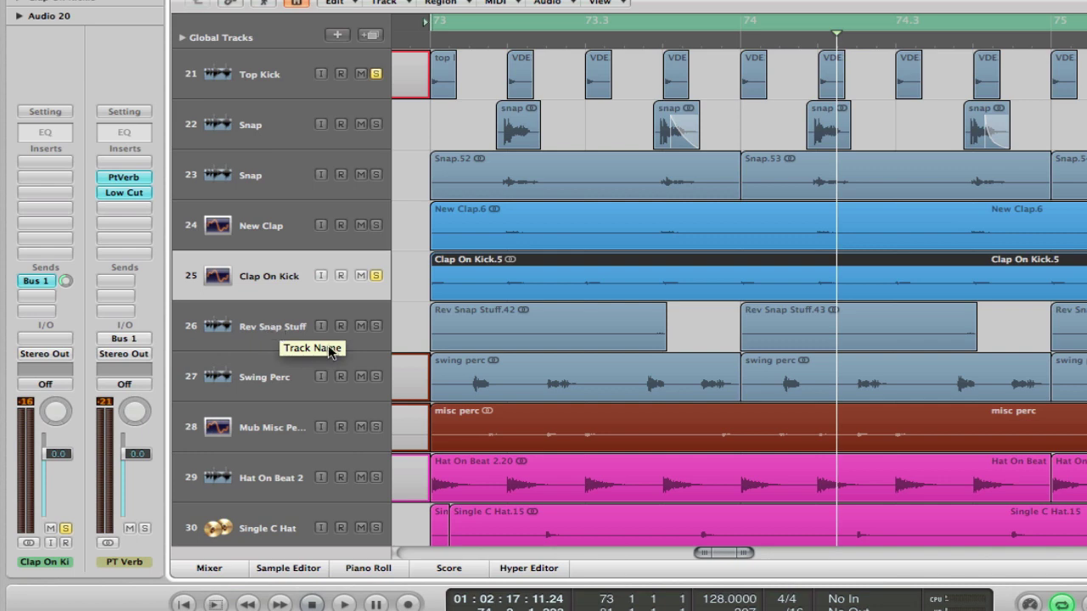
{"action": "left_click", "coordinate": [377, 327]}
{"action": "left_click", "coordinate": [265, 329]}
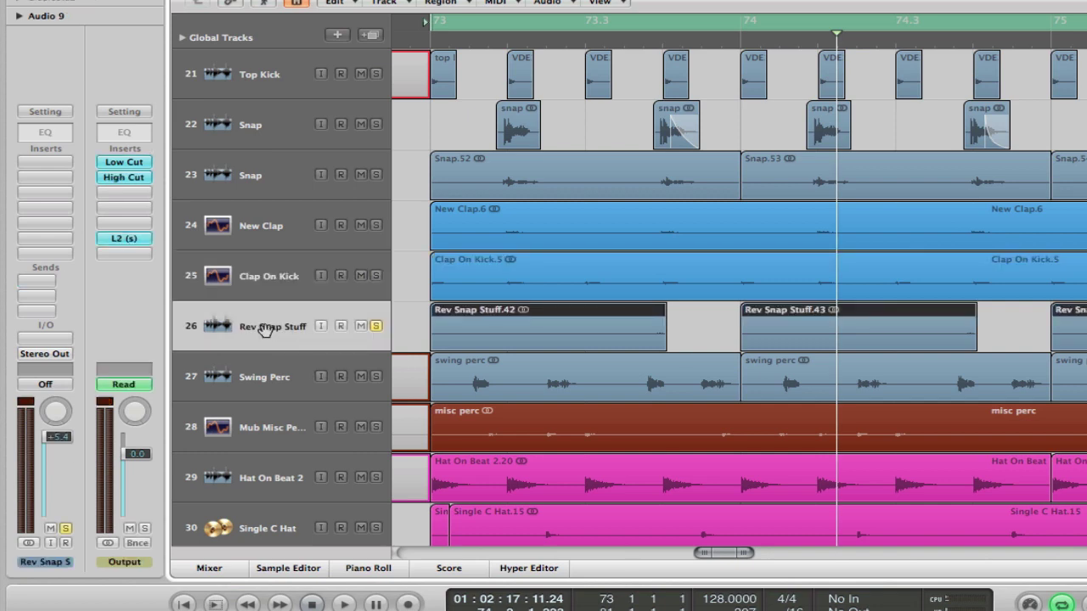
{"action": "key", "text": "space"}
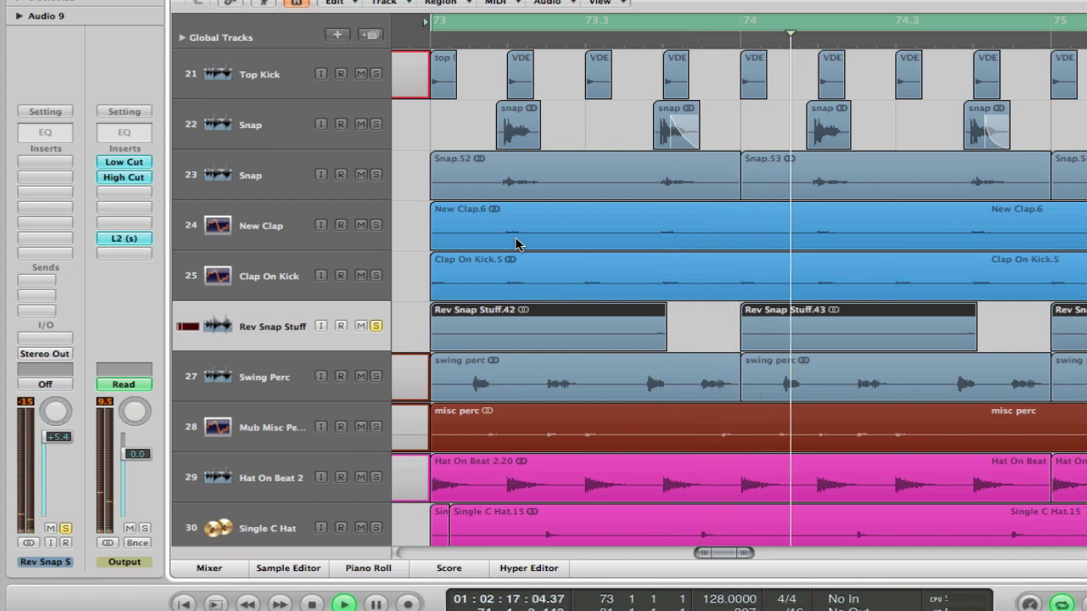
{"action": "key", "text": "space"}
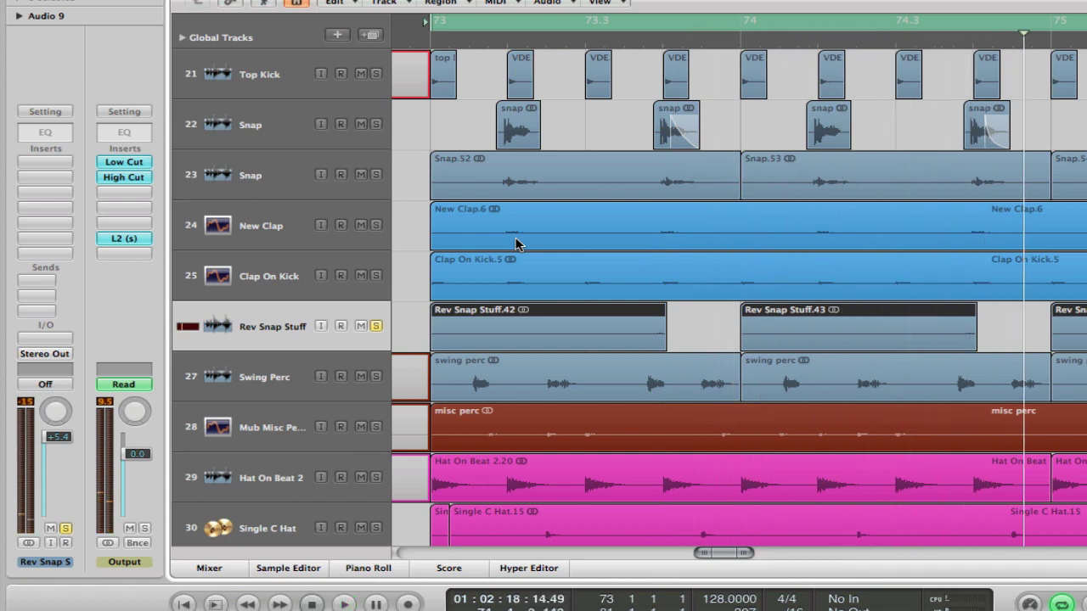
Step: Audition tracks 22 to 26 soloed together, then audition the group again with Clap On Kick removed from the solo
{"action": "left_click_drag", "start_coordinate": [376, 124], "coordinate": [383, 262]}
{"action": "key", "text": "space"}
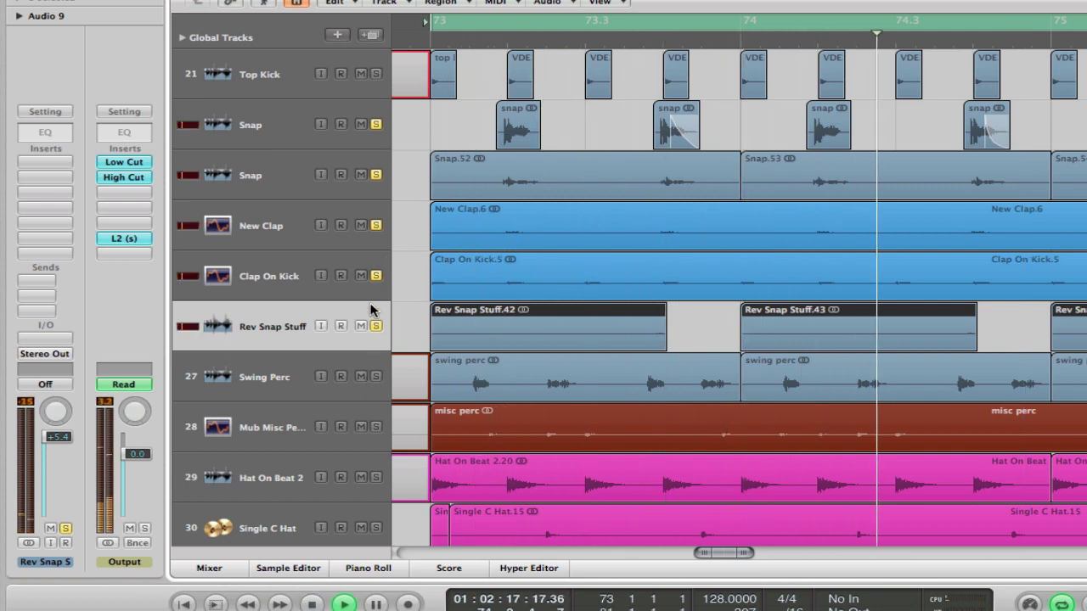
{"action": "key", "text": "space"}
{"action": "key", "text": "space"}
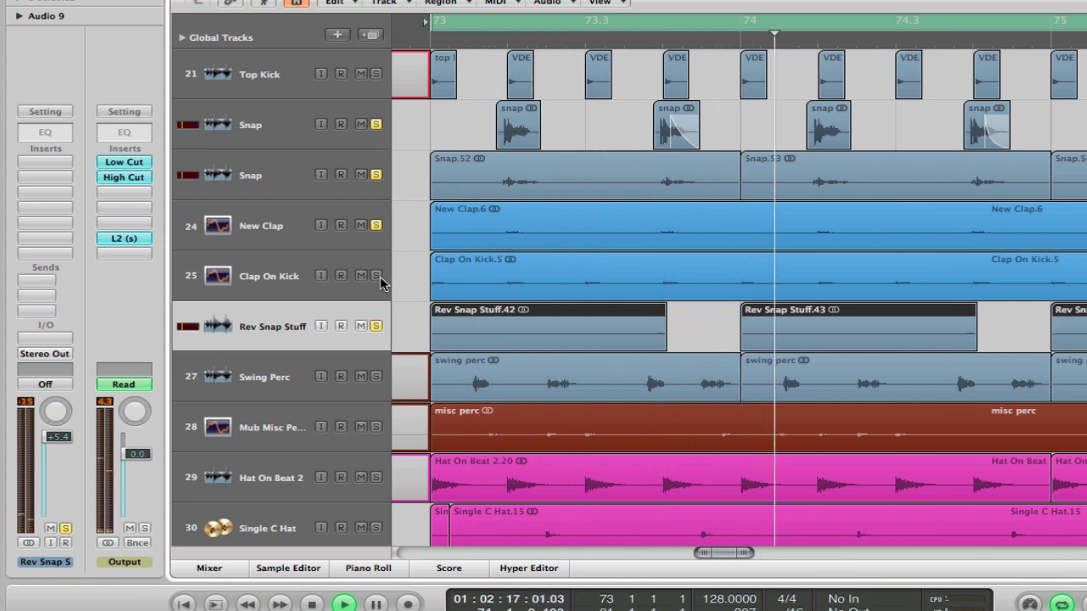
{"action": "key", "text": "space"}
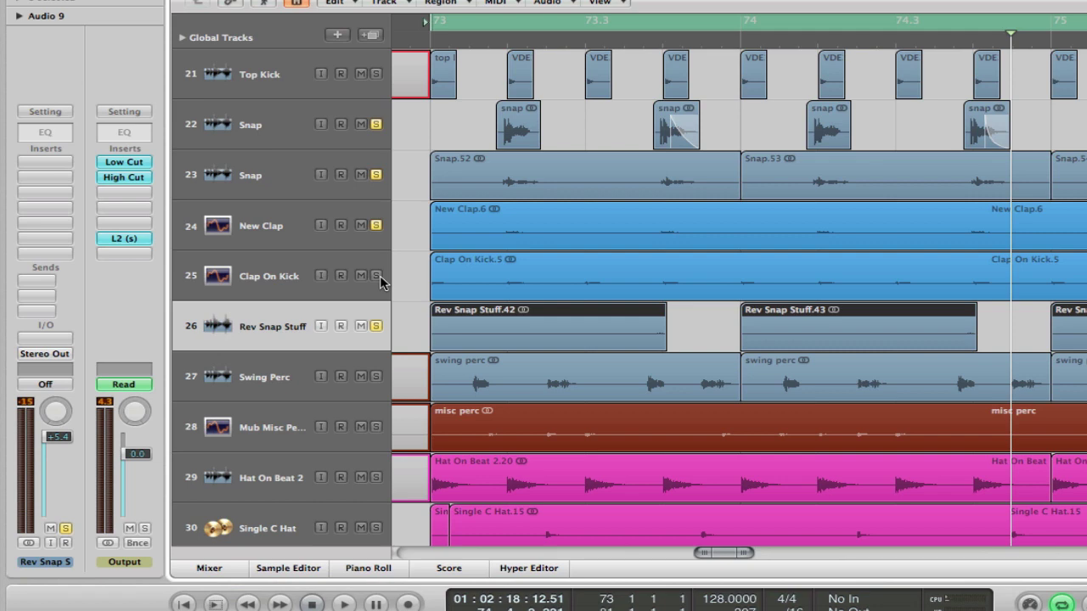
Step: Clear the other solos and audition the Swing Perc track on its own from bar 73
{"action": "left_click", "coordinate": [377, 378], "text": "alt"}
{"action": "left_click", "coordinate": [381, 387]}
{"action": "key", "text": "space"}
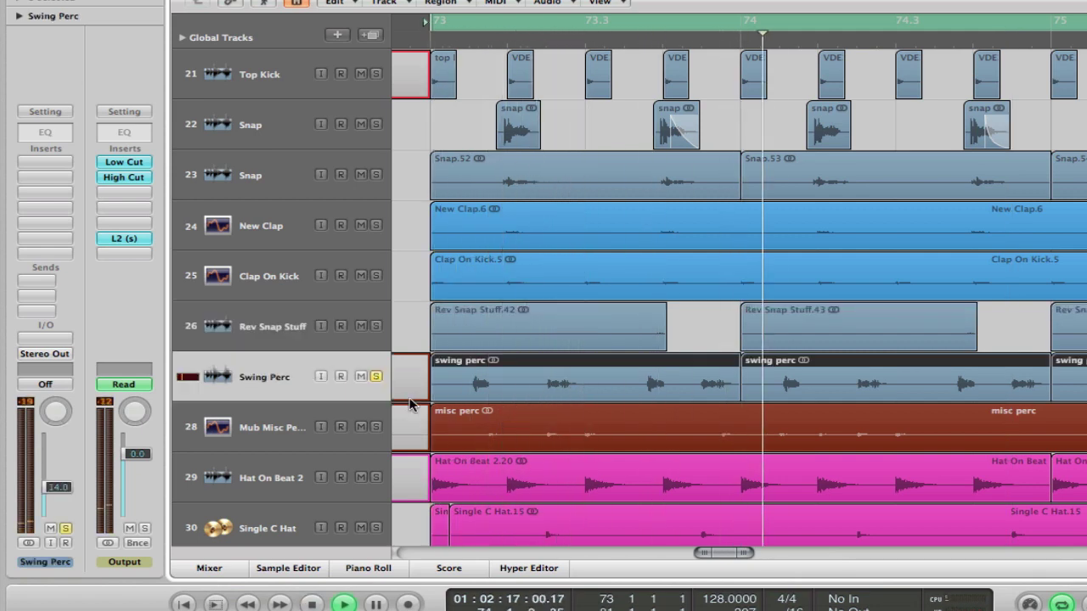
{"action": "key", "text": "space"}
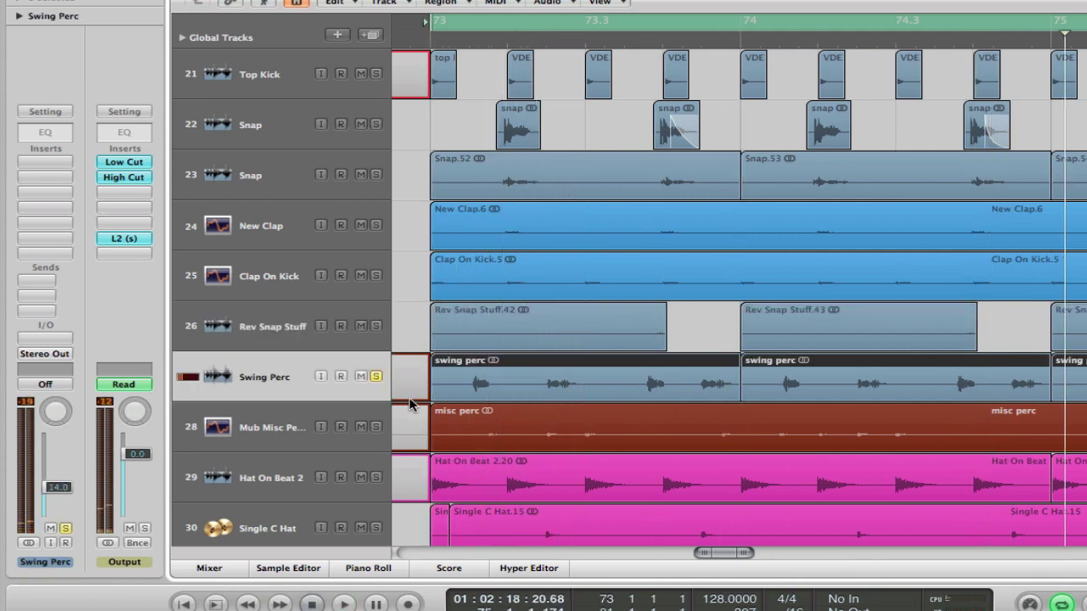
Step: Solo the miscellaneous percussion track (28) in place of Swing Perc and audition it from bar 73
{"action": "scroll", "coordinate": [383, 392], "scroll_direction": "down", "scroll_amount": 3}
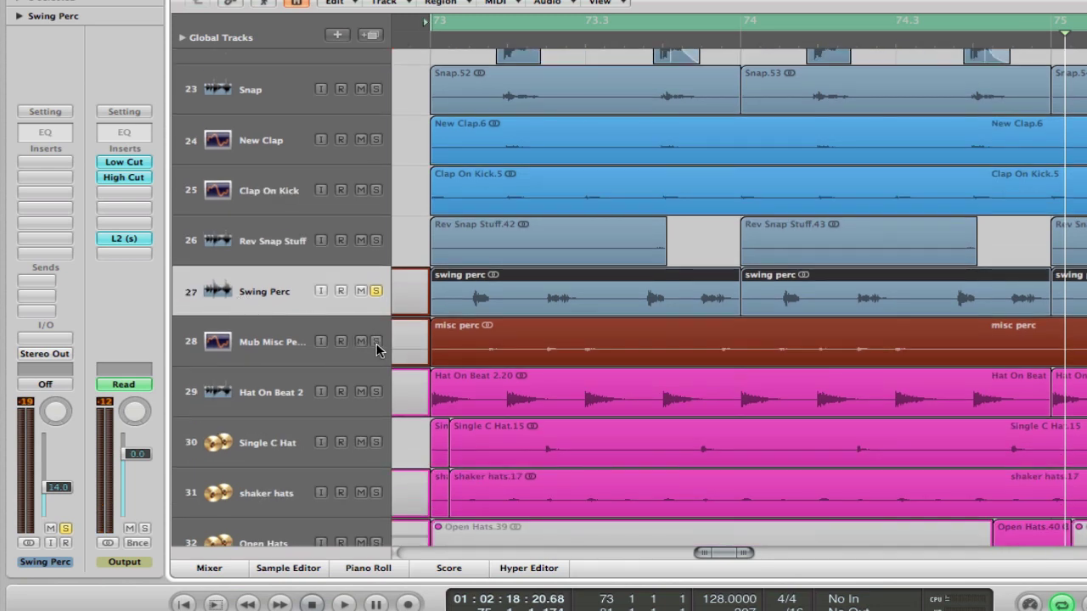
{"action": "left_click", "coordinate": [376, 347]}
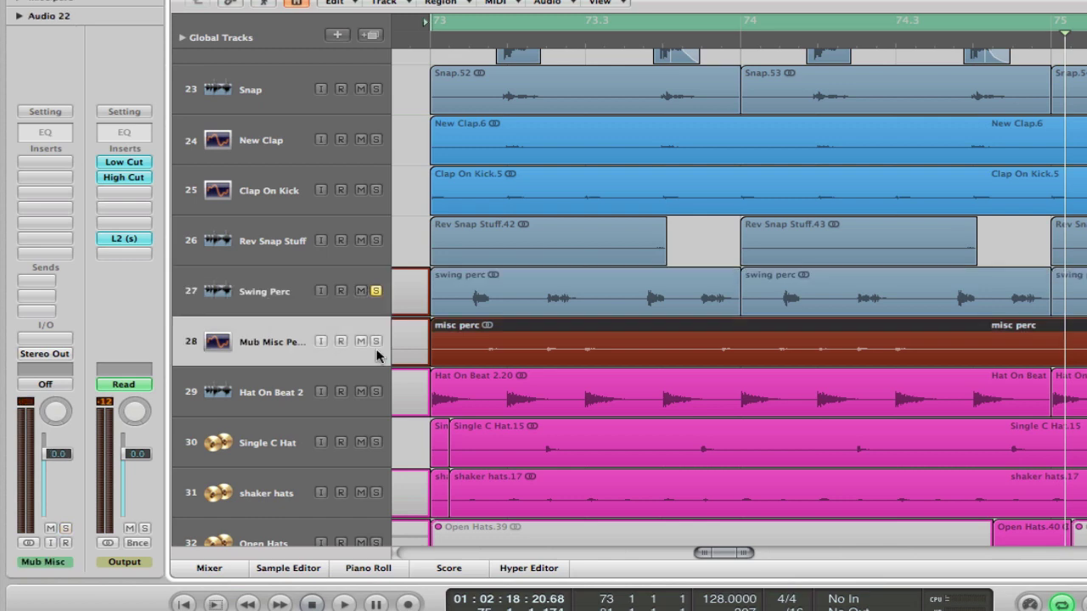
{"action": "left_click", "coordinate": [376, 343]}
{"action": "key", "text": "space"}
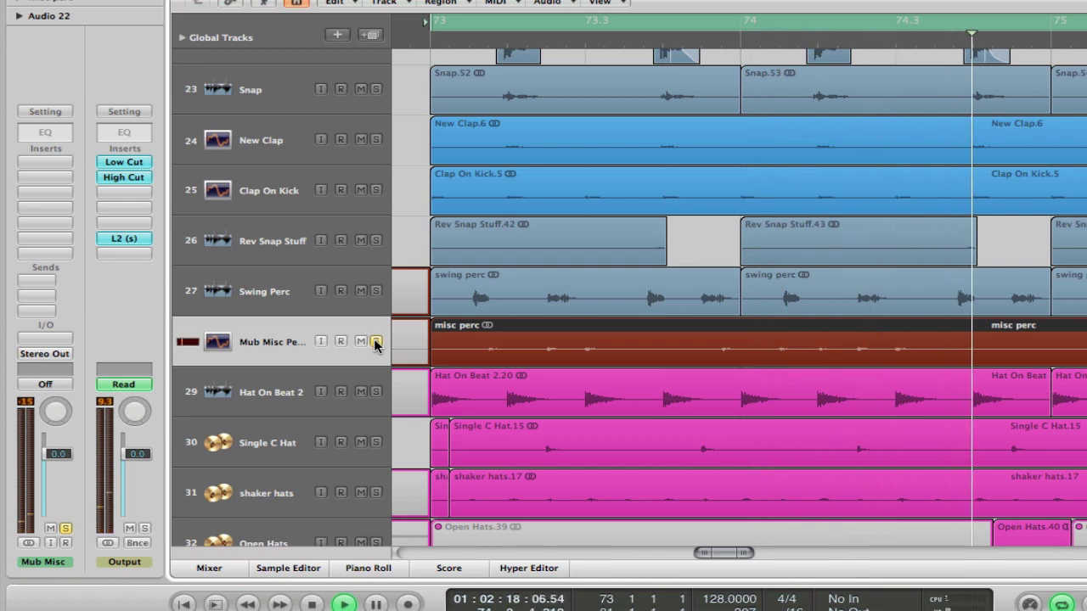
{"action": "key", "text": "space"}
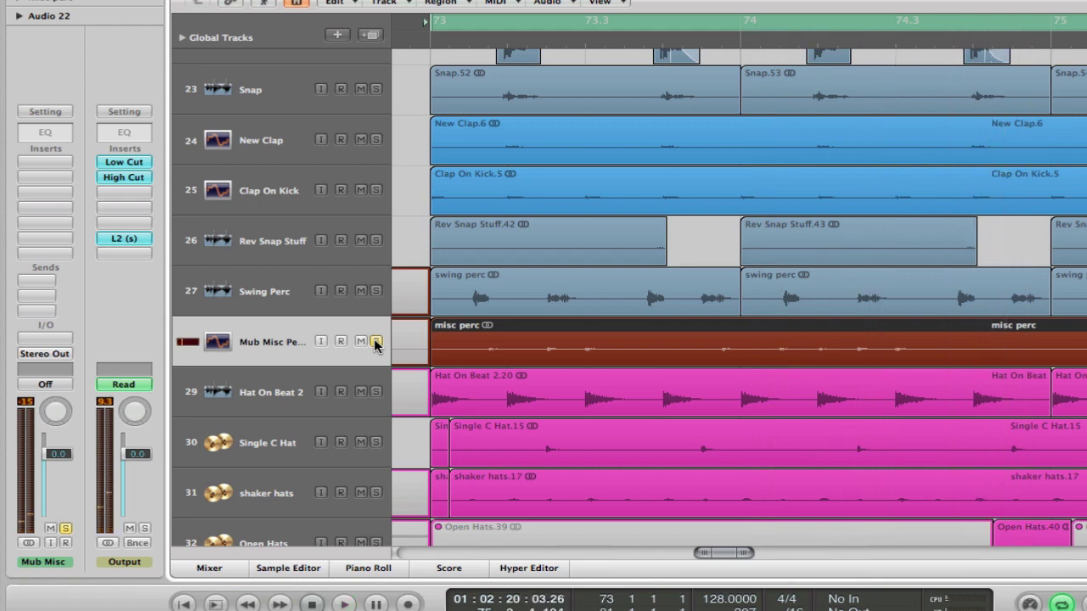
Step: Solo the Hat On Beat 2 track alone and audition it from bar 73 with its channel strip shown
{"action": "scroll", "coordinate": [323, 349], "scroll_direction": "down", "scroll_amount": 2}
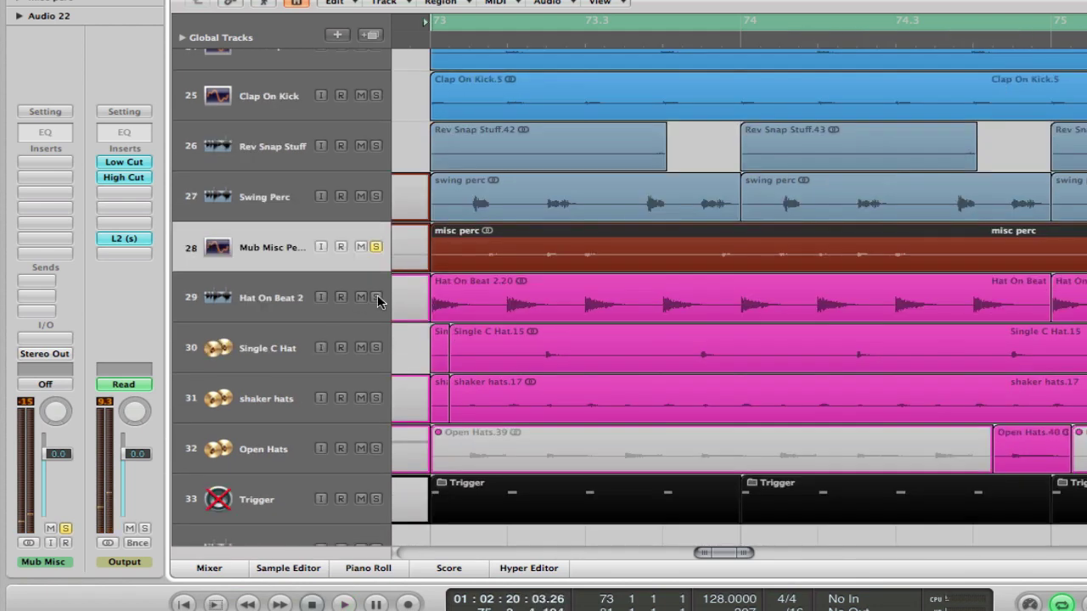
{"action": "key", "text": "space"}
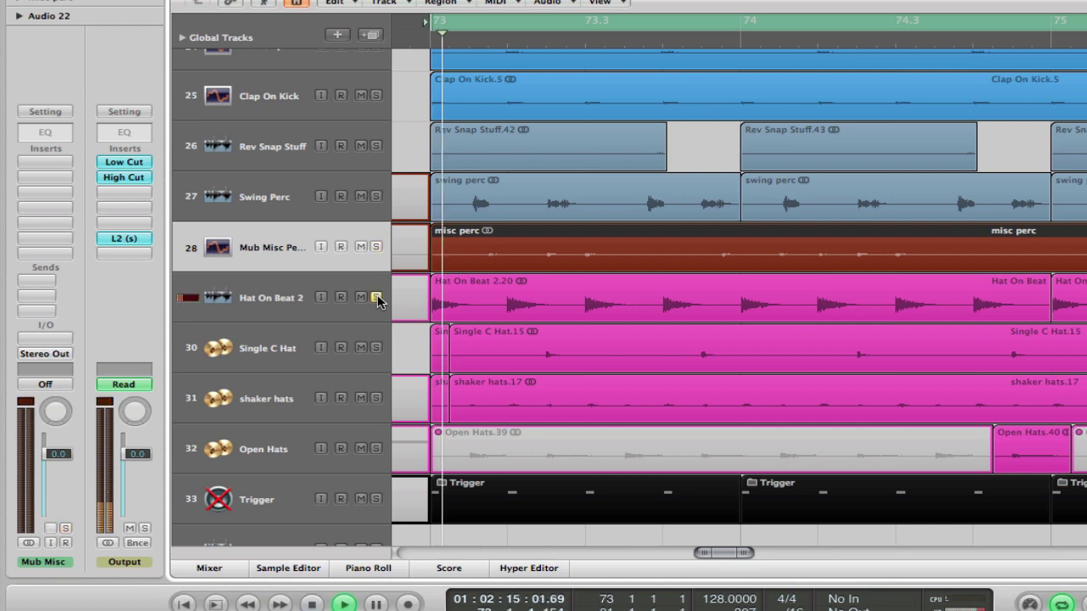
{"action": "left_click", "coordinate": [243, 299]}
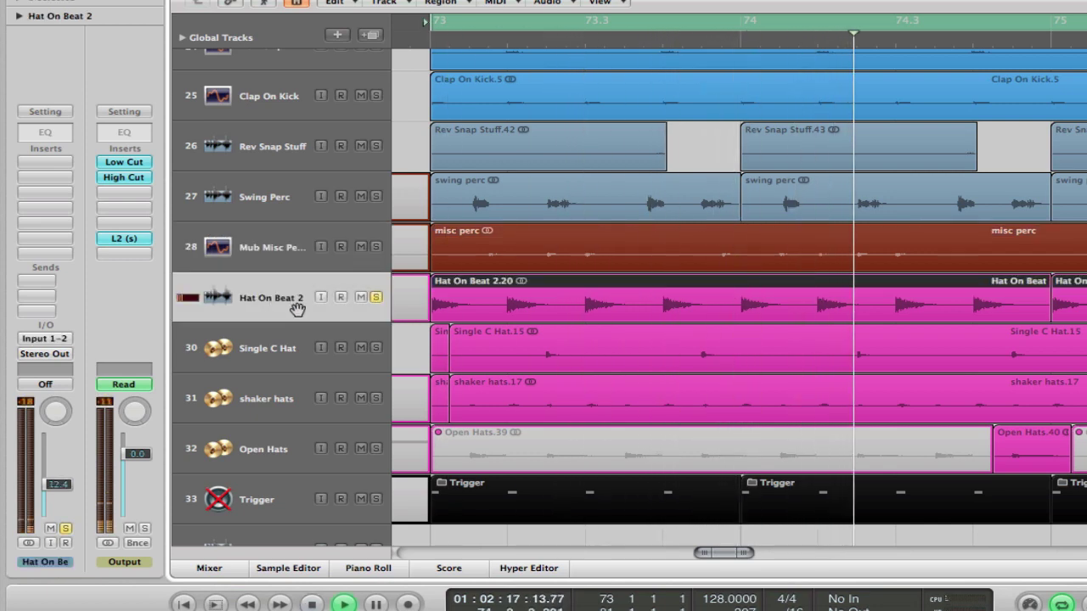
{"action": "key", "text": "space"}
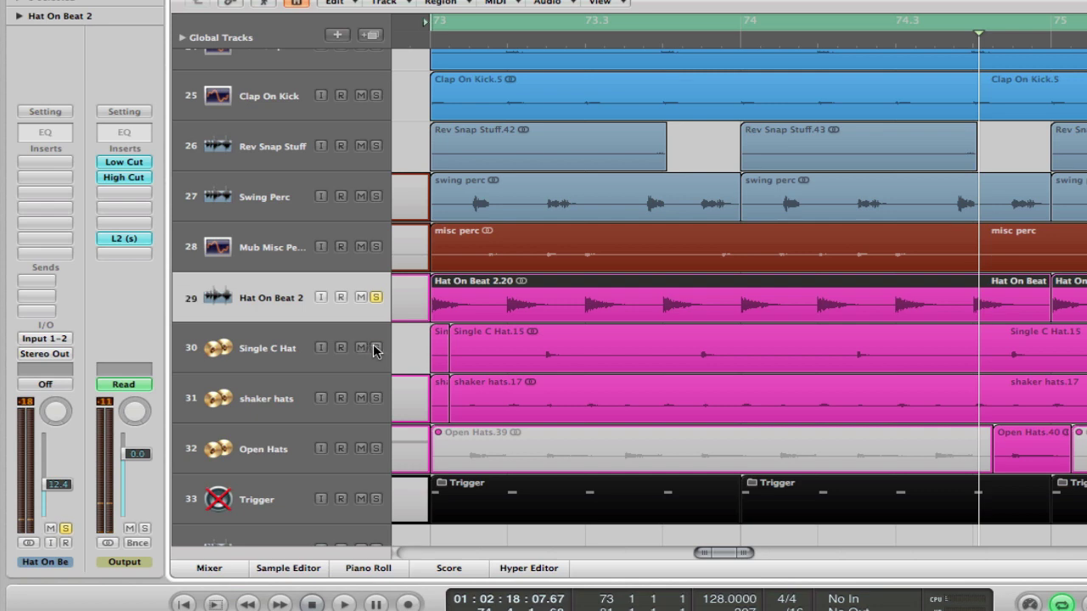
Step: Audition the Single C Hat track and the shaker hats track from bar 73, each soloed on its own
{"action": "key", "text": "space"}
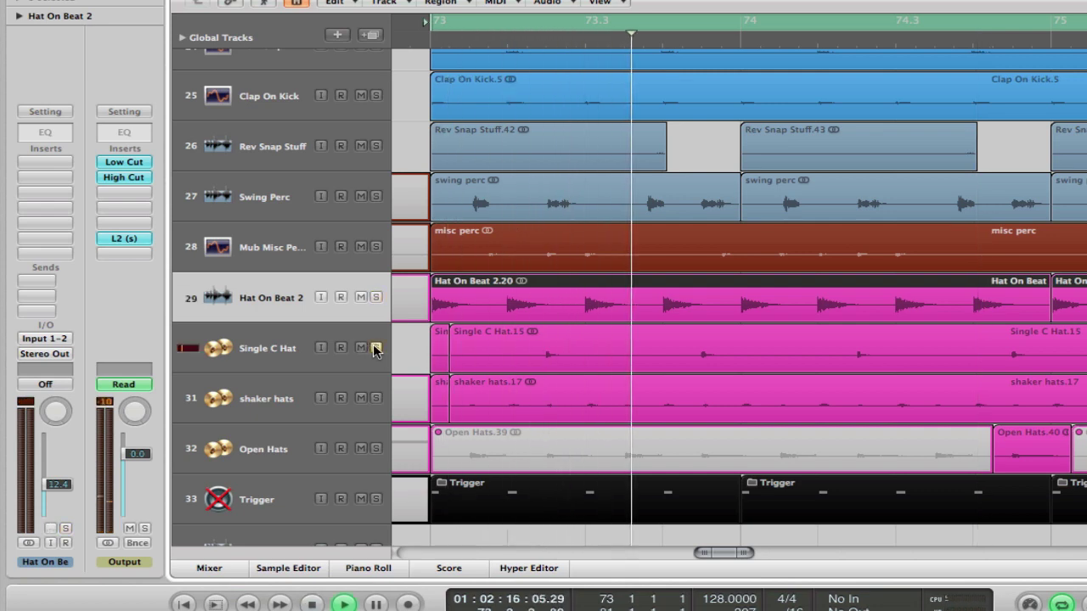
{"action": "left_click", "coordinate": [376, 348]}
{"action": "key", "text": "space"}
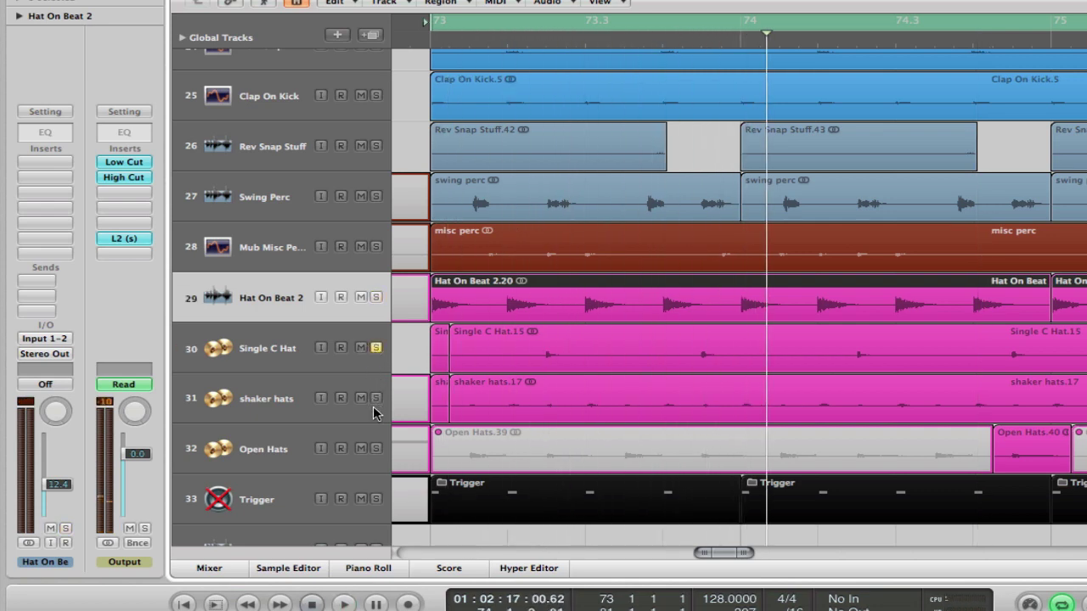
{"action": "key", "text": "space"}
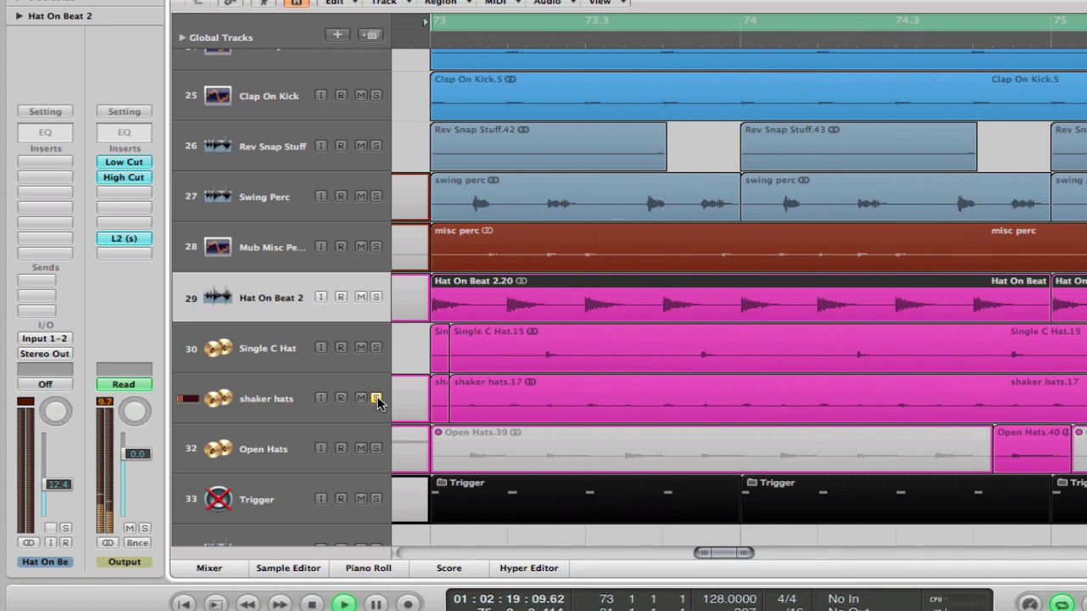
{"action": "key", "text": "space"}
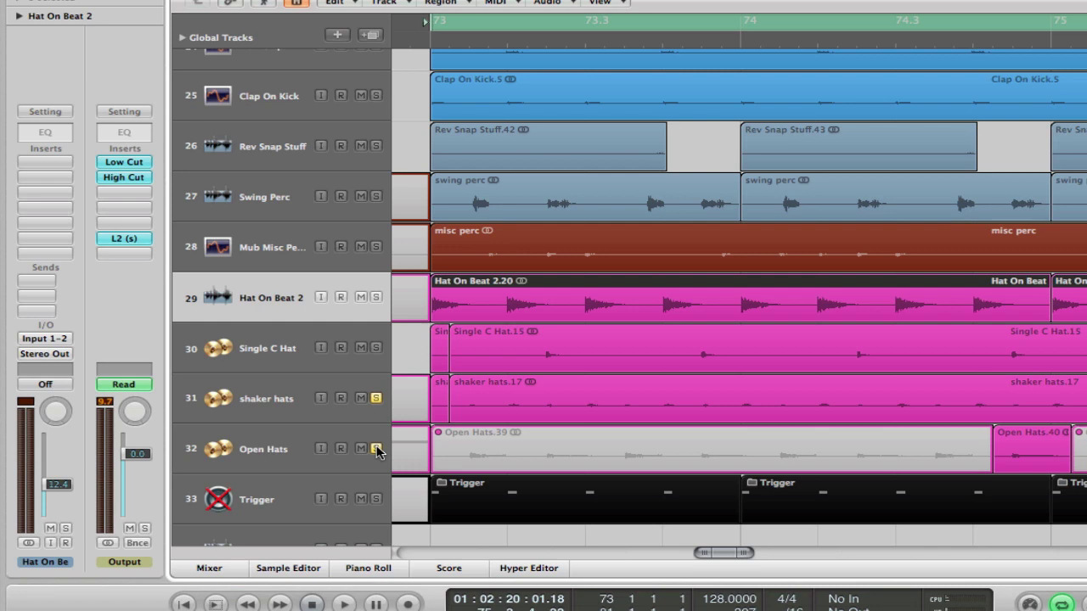
Step: Audition the shaker hats together with Open Hats, then remove shaker hats from the solo to hear Open Hats alone
{"action": "key", "text": "space"}
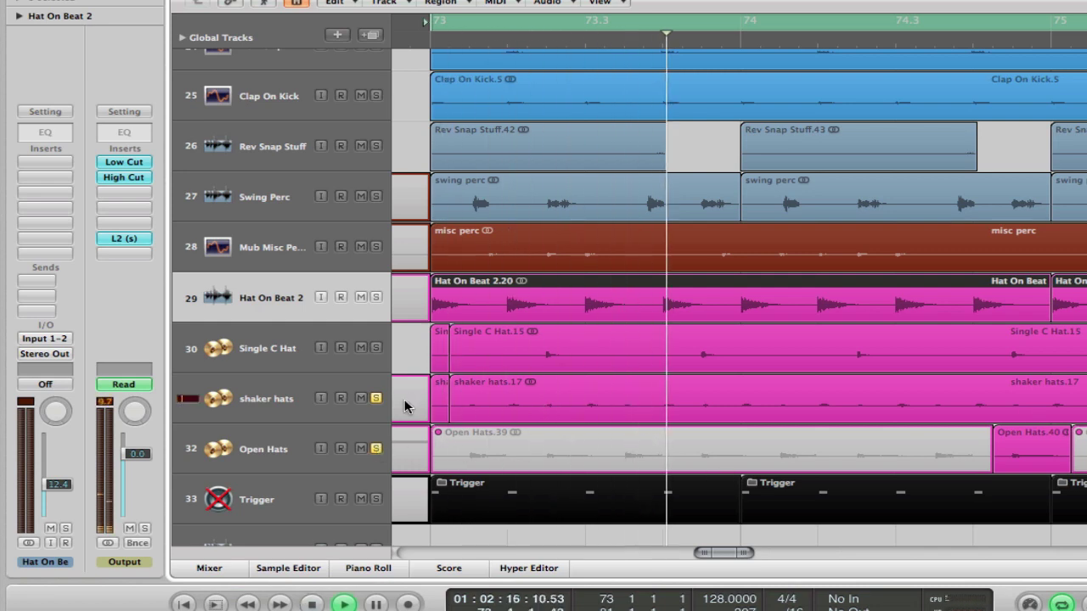
{"action": "left_click", "coordinate": [376, 399]}
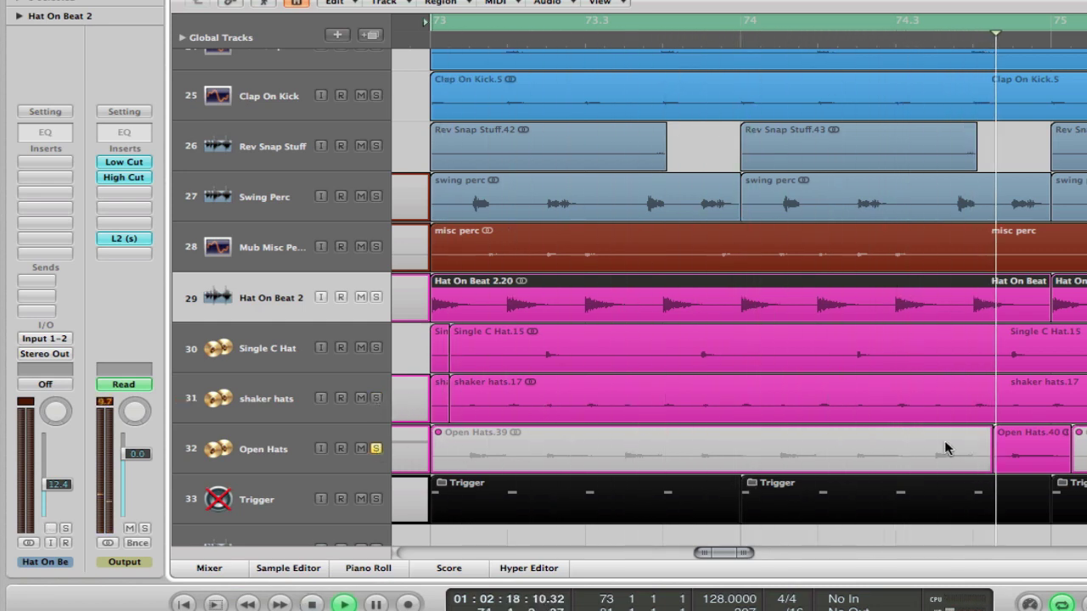
{"action": "key", "text": "space"}
{"action": "scroll", "coordinate": [766, 382], "scroll_direction": "down", "scroll_amount": 3}
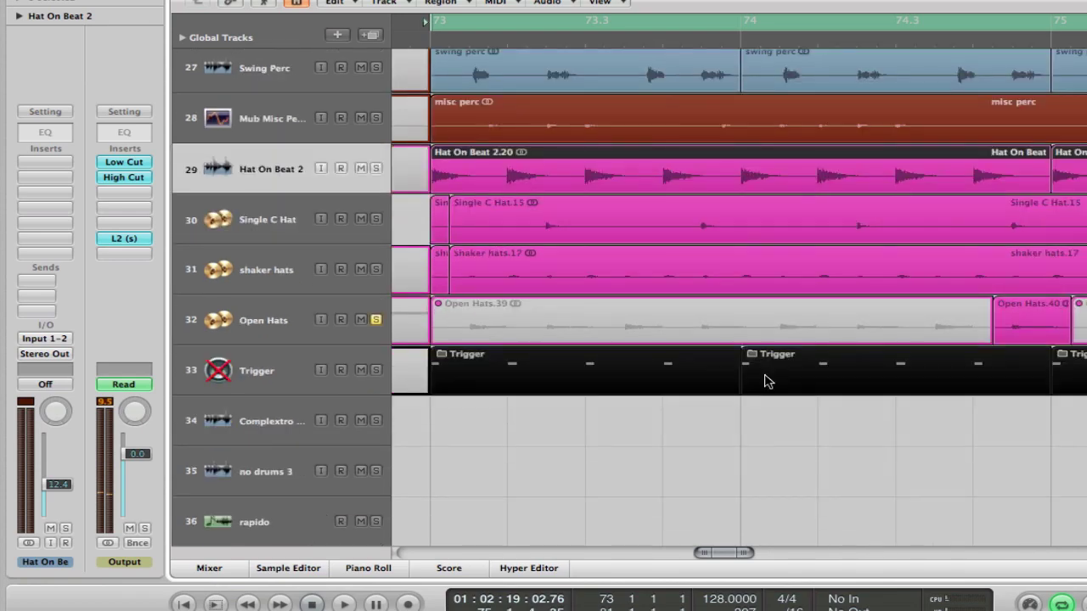
{"action": "scroll", "coordinate": [767, 381], "scroll_direction": "left", "scroll_amount": 2}
{"action": "scroll", "coordinate": [766, 381], "scroll_direction": "up", "scroll_amount": 5}
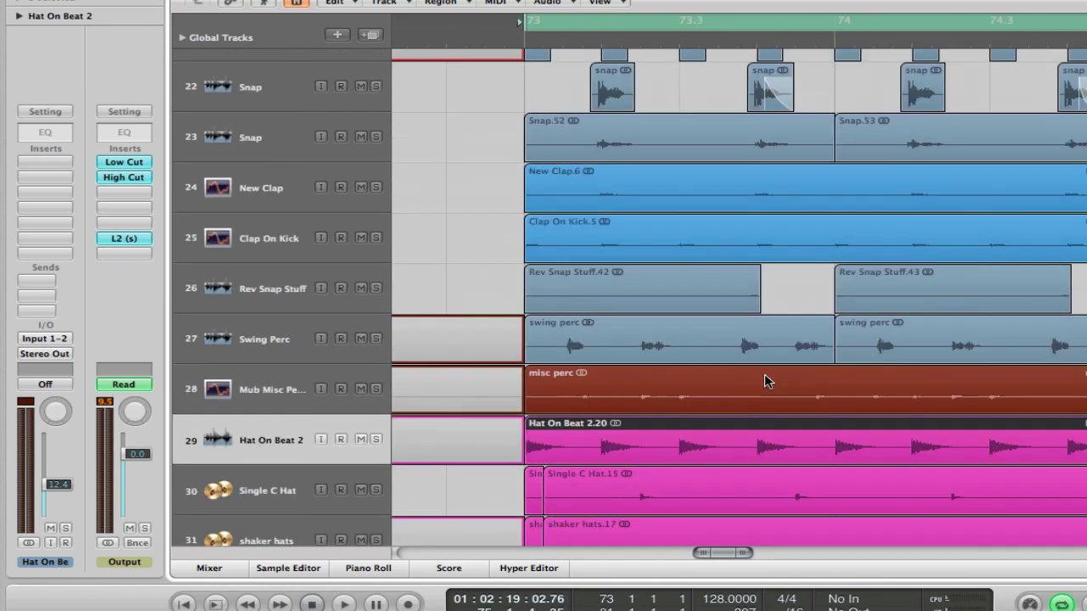
{"action": "scroll", "coordinate": [764, 378], "scroll_direction": "up", "scroll_amount": 5}
{"action": "scroll", "coordinate": [764, 382], "scroll_direction": "down", "scroll_amount": 3}
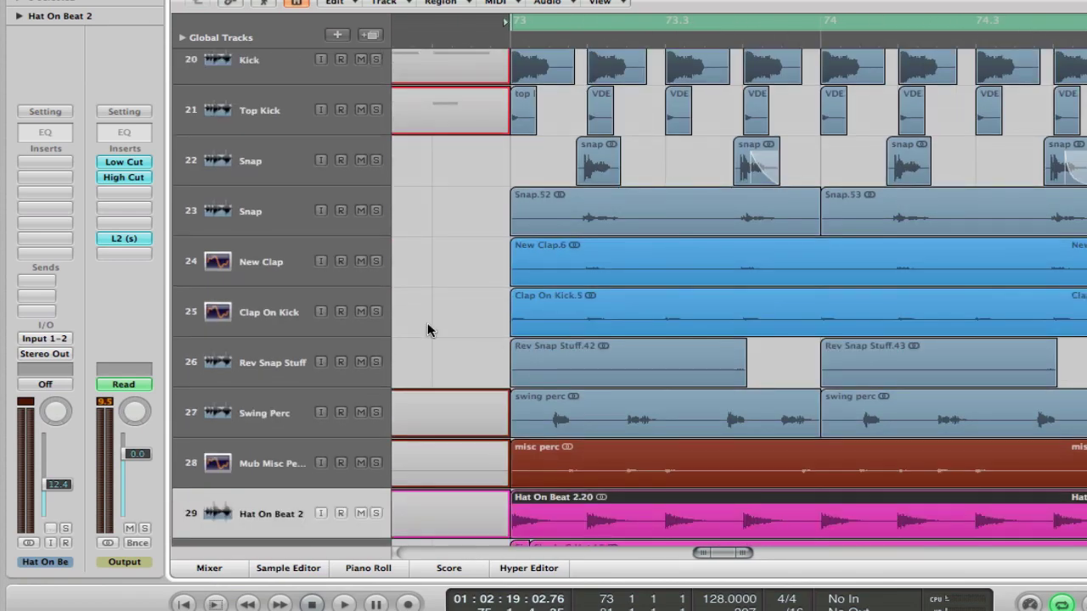
Step: Examine the inserts, sends and levels of the drum channels in the mixer, from Kick through Open Hats
{"action": "key", "text": "x"}
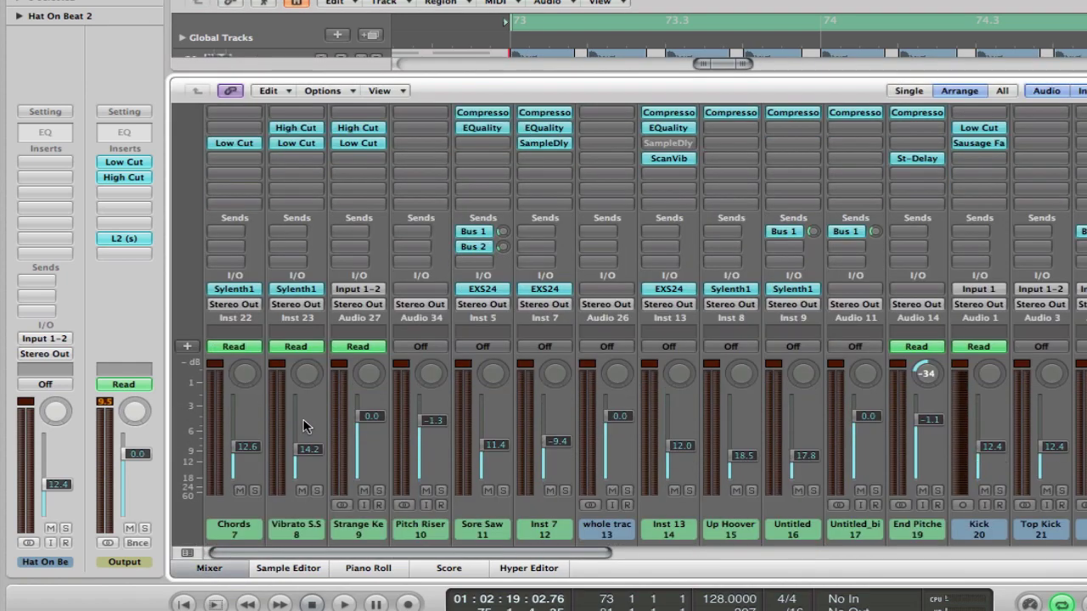
{"action": "scroll", "coordinate": [304, 429], "scroll_direction": "right", "scroll_amount": 10}
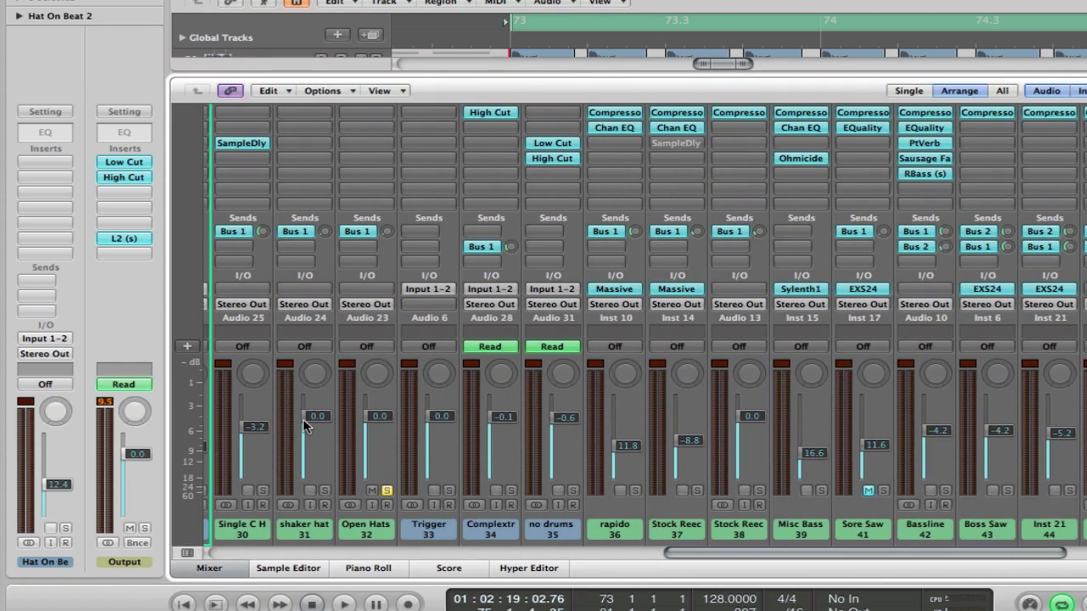
{"action": "scroll", "coordinate": [307, 427], "scroll_direction": "right", "scroll_amount": 4}
{"action": "scroll", "coordinate": [306, 427], "scroll_direction": "left", "scroll_amount": 2}
{"action": "scroll", "coordinate": [303, 427], "scroll_direction": "left", "scroll_amount": 8}
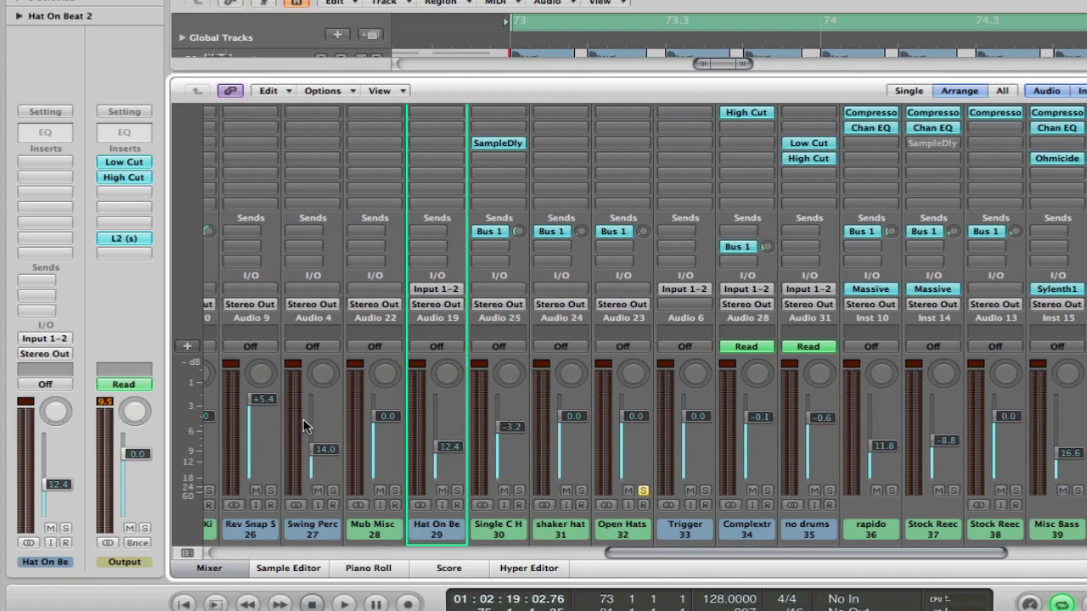
{"action": "scroll", "coordinate": [303, 427], "scroll_direction": "left", "scroll_amount": 1}
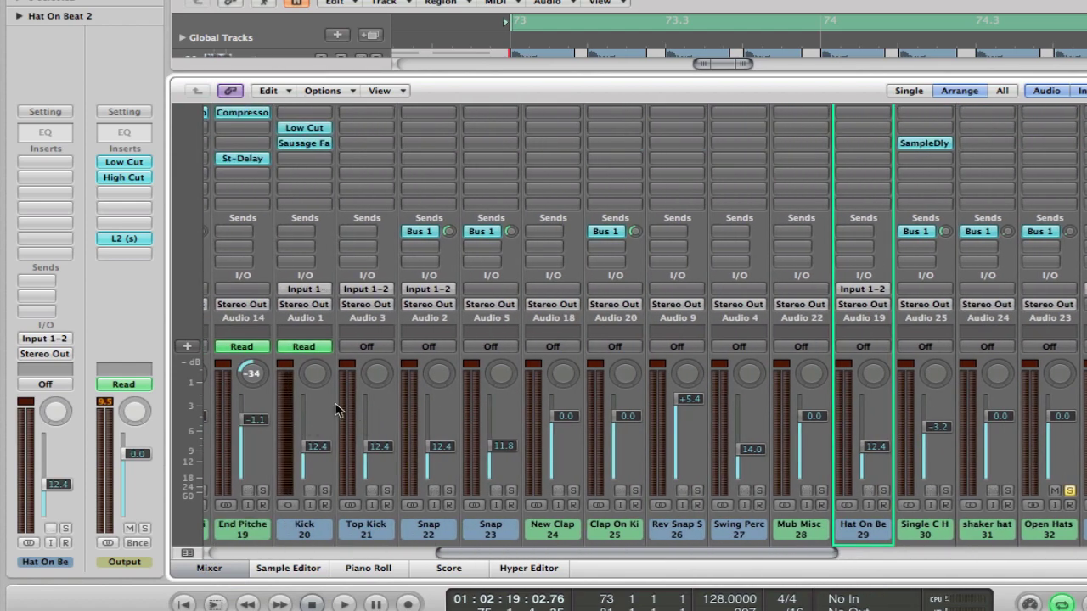
{"action": "left_click", "coordinate": [308, 525]}
{"action": "left_click", "coordinate": [380, 525]}
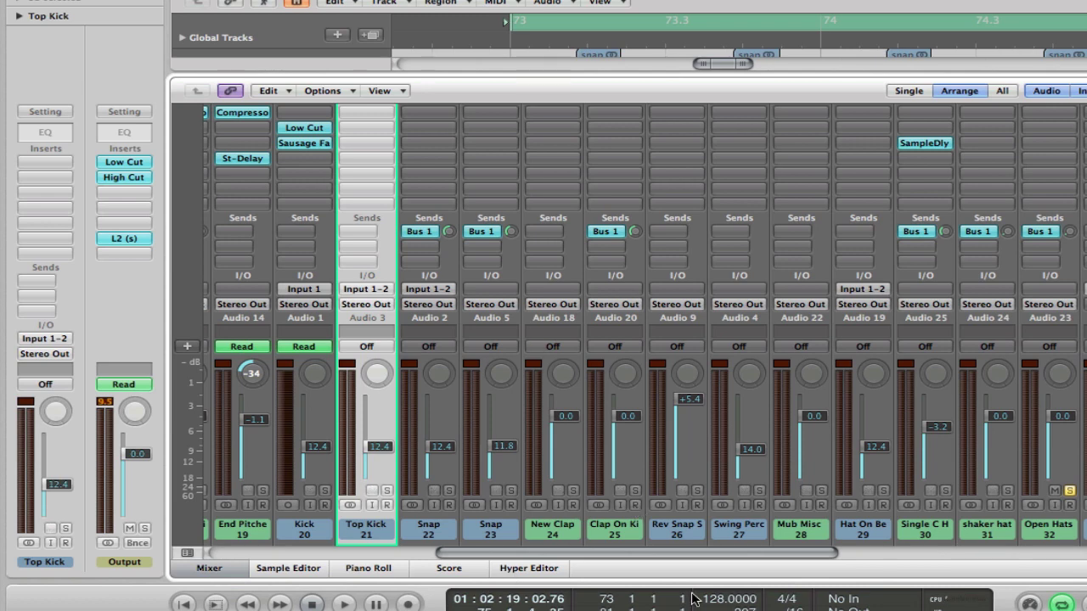
{"action": "key", "text": "x"}
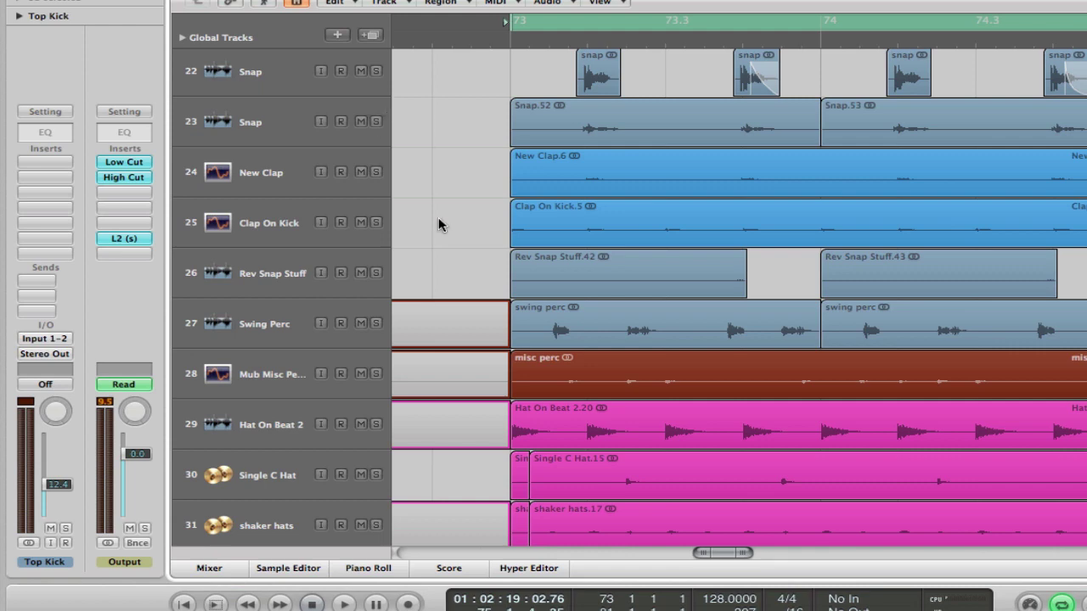
Step: Solo all the drum tracks from Kick (20) to Open Hats (32) and audition them together from bar 73
{"action": "left_click", "coordinate": [439, 219], "text": "ctrl+alt"}
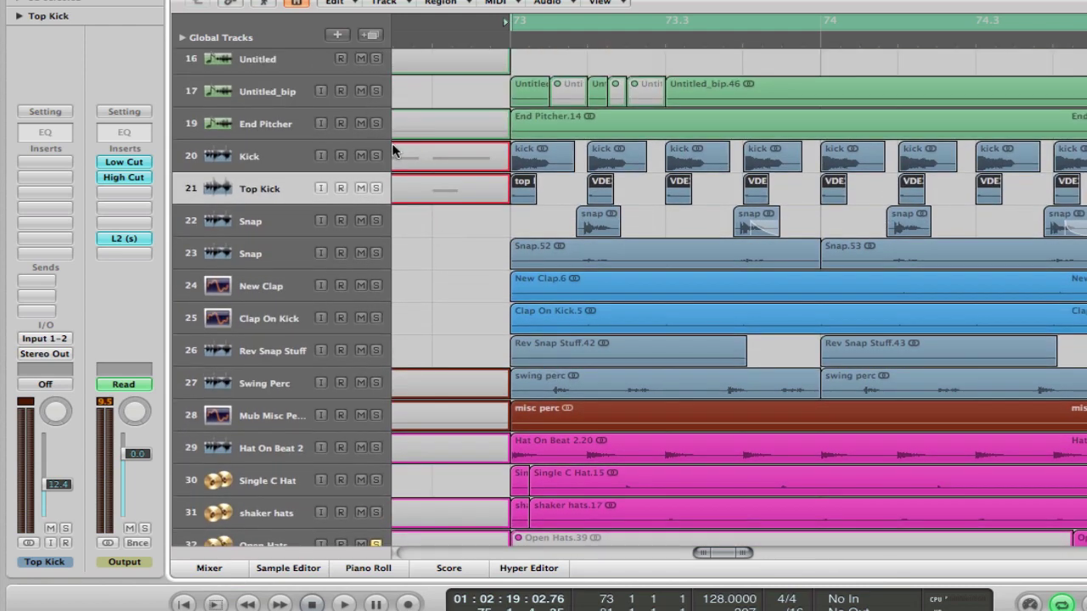
{"action": "left_click_drag", "start_coordinate": [379, 189], "coordinate": [379, 447]}
{"action": "scroll", "coordinate": [380, 451], "scroll_direction": "down", "scroll_amount": 3}
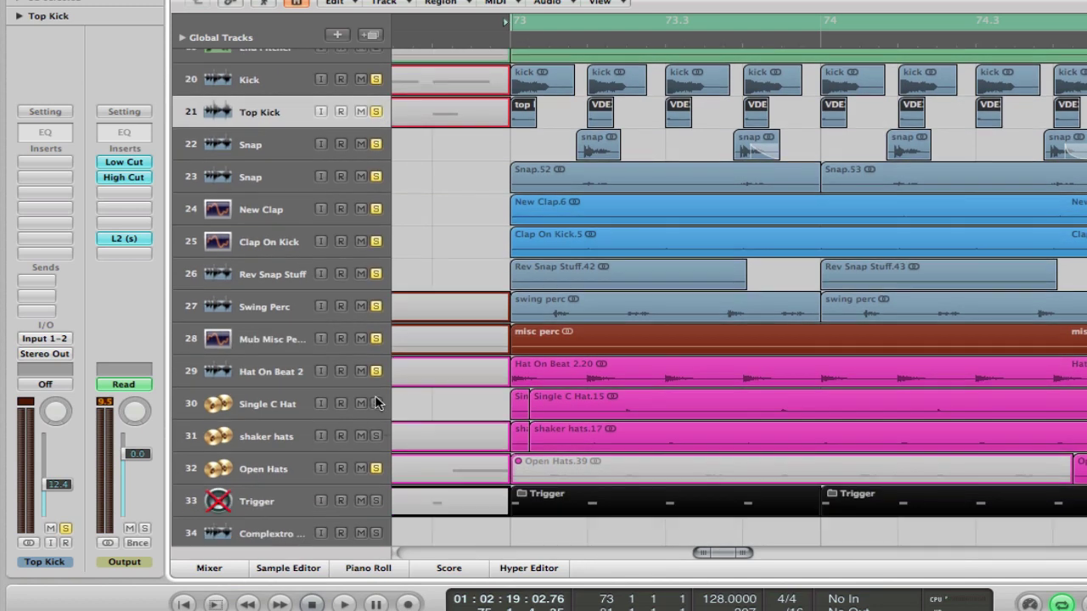
{"action": "left_click_drag", "start_coordinate": [376, 404], "coordinate": [379, 450]}
{"action": "key", "text": "space"}
{"action": "right_click", "coordinate": [376, 412]}
{"action": "left_click", "coordinate": [422, 382]}
Step: Solo the Bassline track (42) alone in place of the drums and audition it from bar 73
{"action": "scroll", "coordinate": [422, 381], "scroll_direction": "down", "scroll_amount": 10}
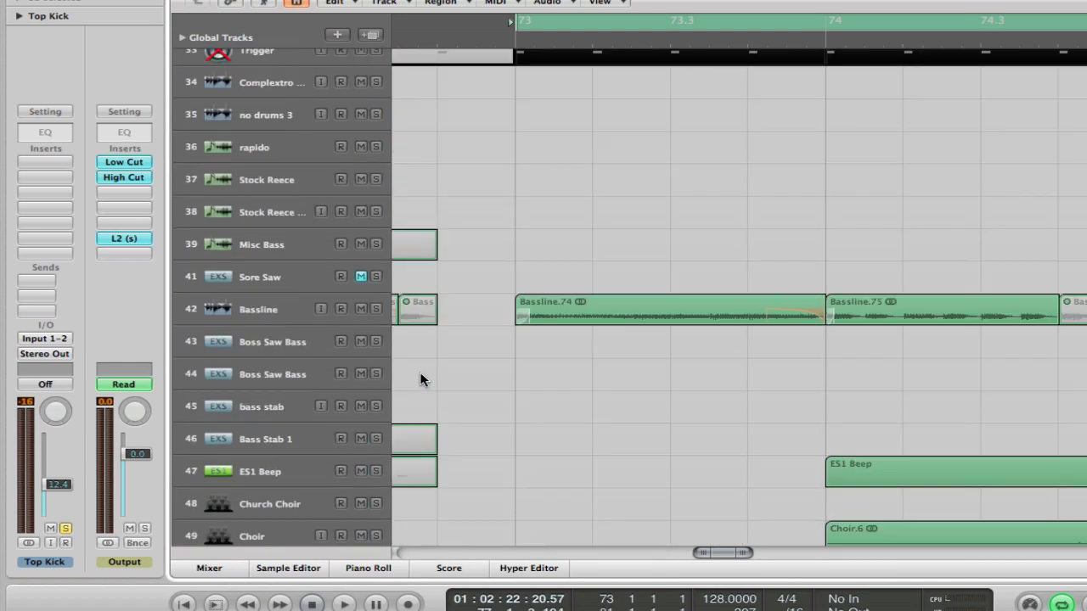
{"action": "scroll", "coordinate": [423, 380], "scroll_direction": "down", "scroll_amount": 2}
{"action": "scroll", "coordinate": [420, 376], "scroll_direction": "down", "scroll_amount": 6}
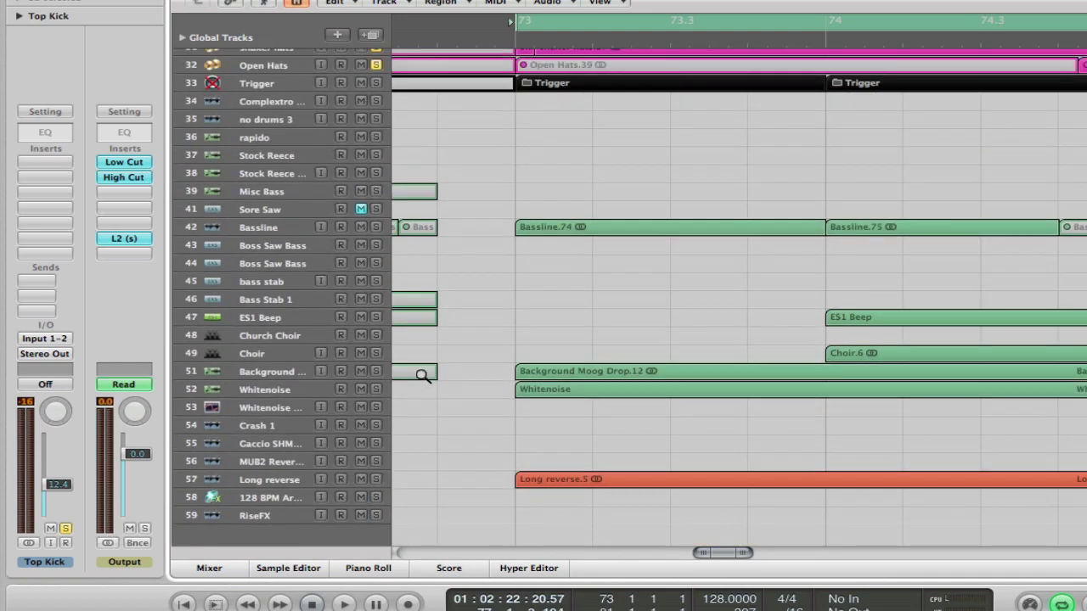
{"action": "scroll", "coordinate": [423, 375], "scroll_direction": "down", "scroll_amount": 2}
{"action": "scroll", "coordinate": [422, 375], "scroll_direction": "right", "scroll_amount": 5}
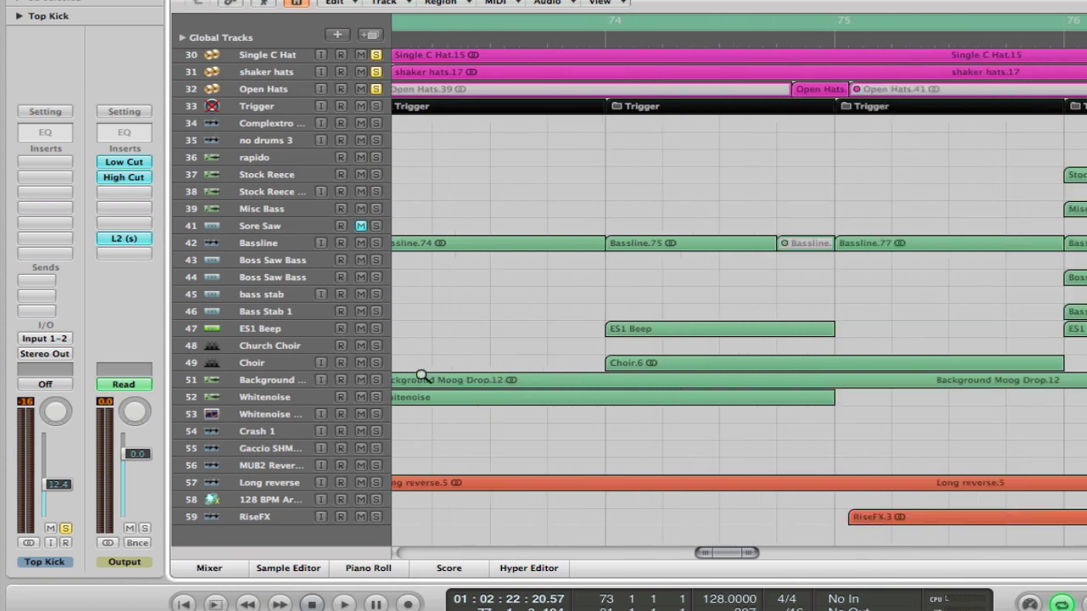
{"action": "scroll", "coordinate": [422, 375], "scroll_direction": "down", "scroll_amount": 10}
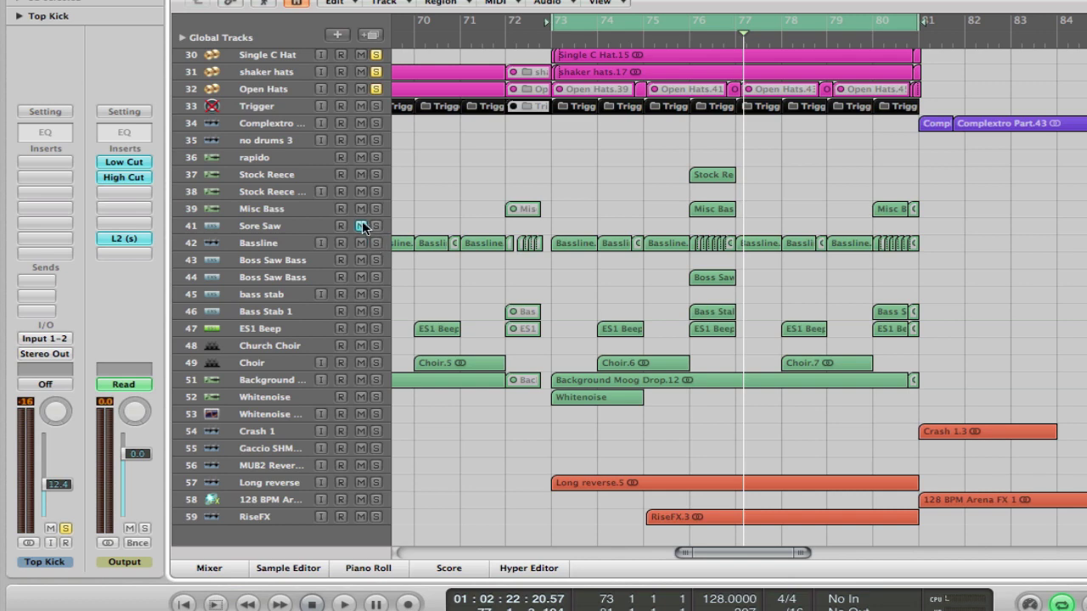
{"action": "left_click", "coordinate": [375, 243]}
{"action": "key", "text": "space"}
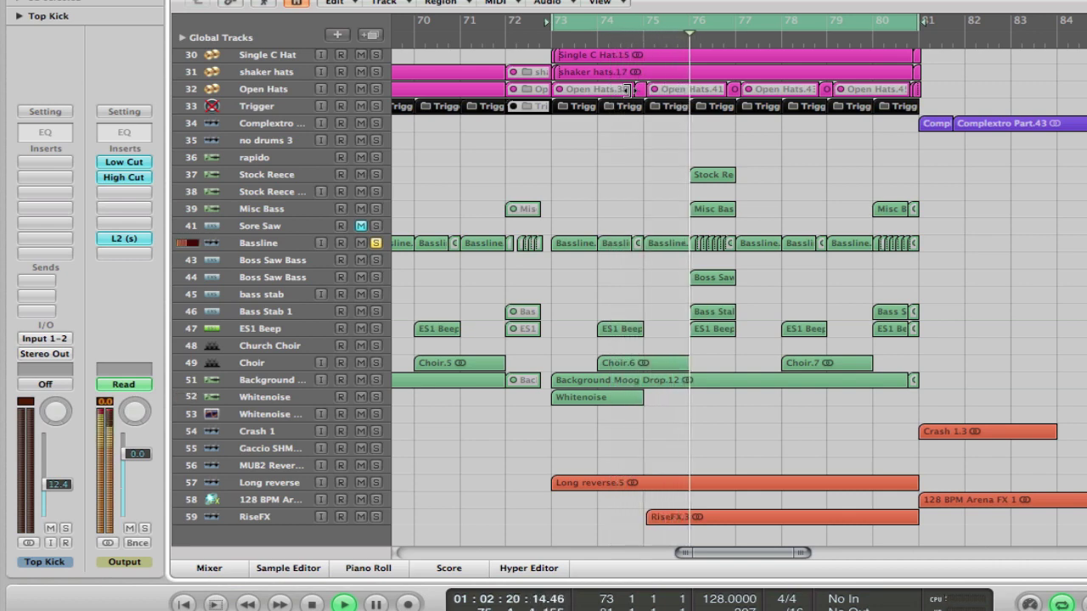
{"action": "key", "text": "space"}
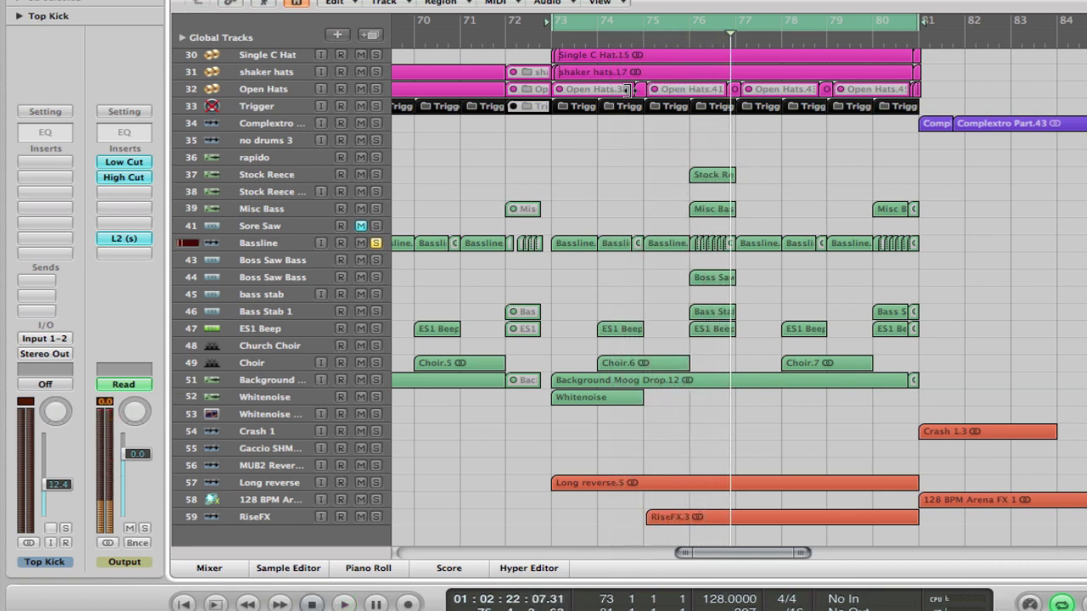
Step: Unmute the Sore Saw track (41), solo it alongside Bassline, and open its EQuality insert
{"action": "left_click", "coordinate": [259, 260]}
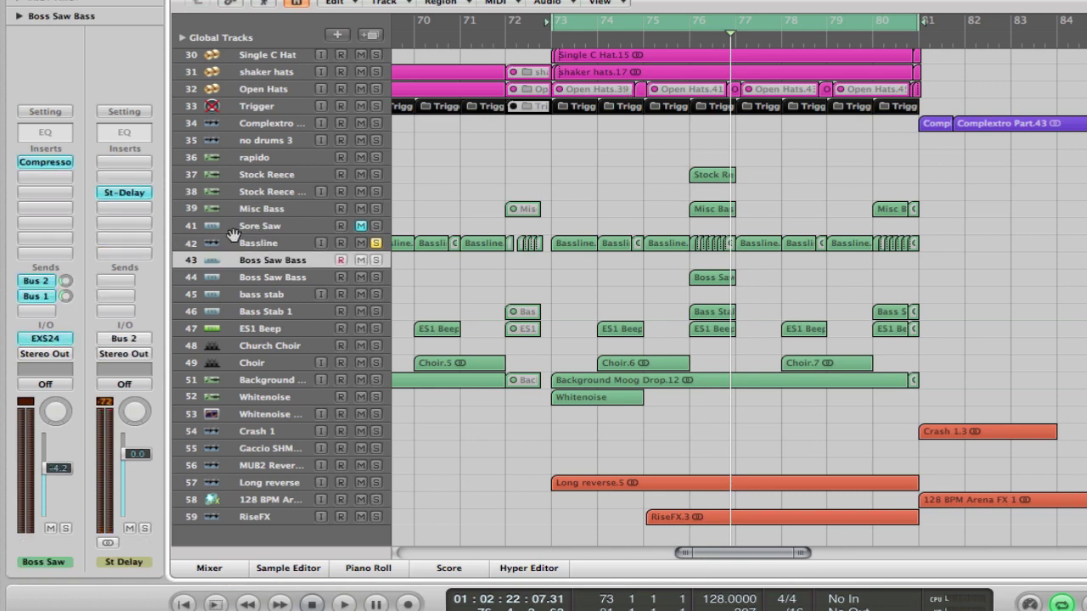
{"action": "left_click", "coordinate": [246, 244]}
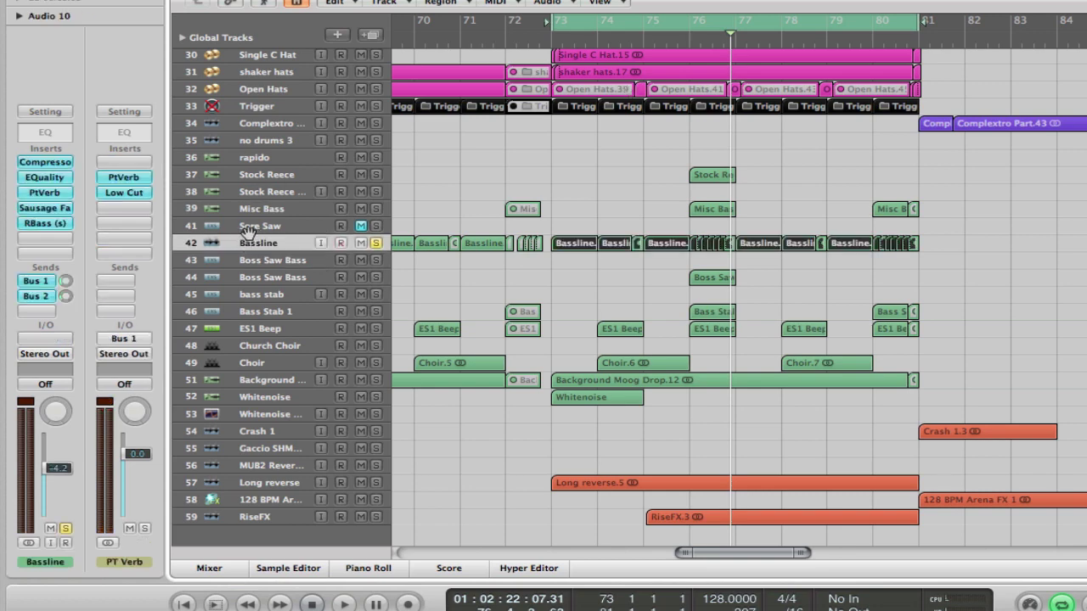
{"action": "left_click", "coordinate": [250, 227]}
{"action": "left_click", "coordinate": [361, 226]}
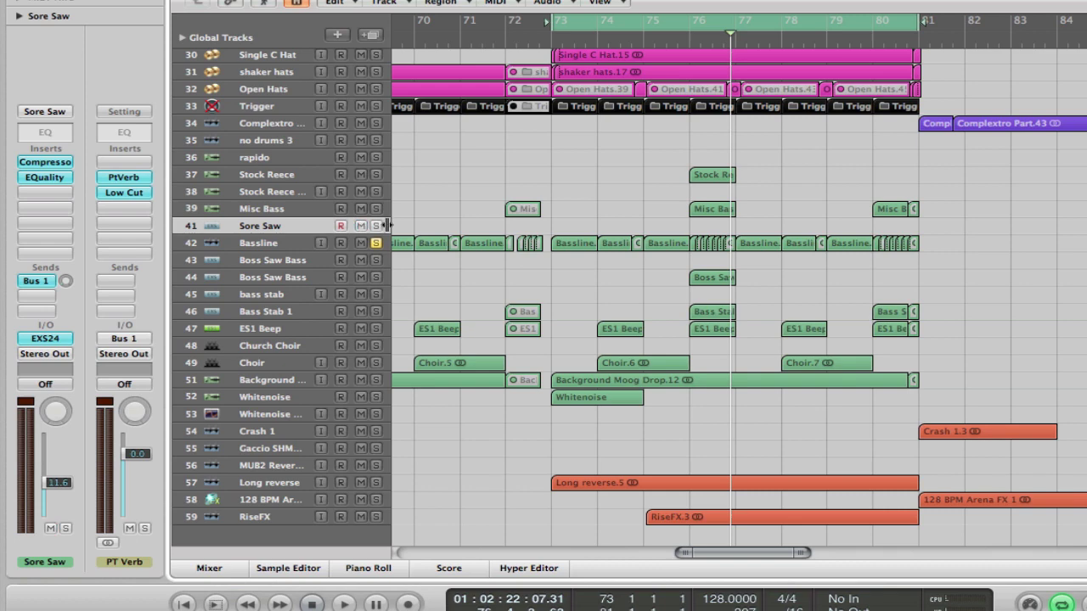
{"action": "left_click", "coordinate": [376, 226]}
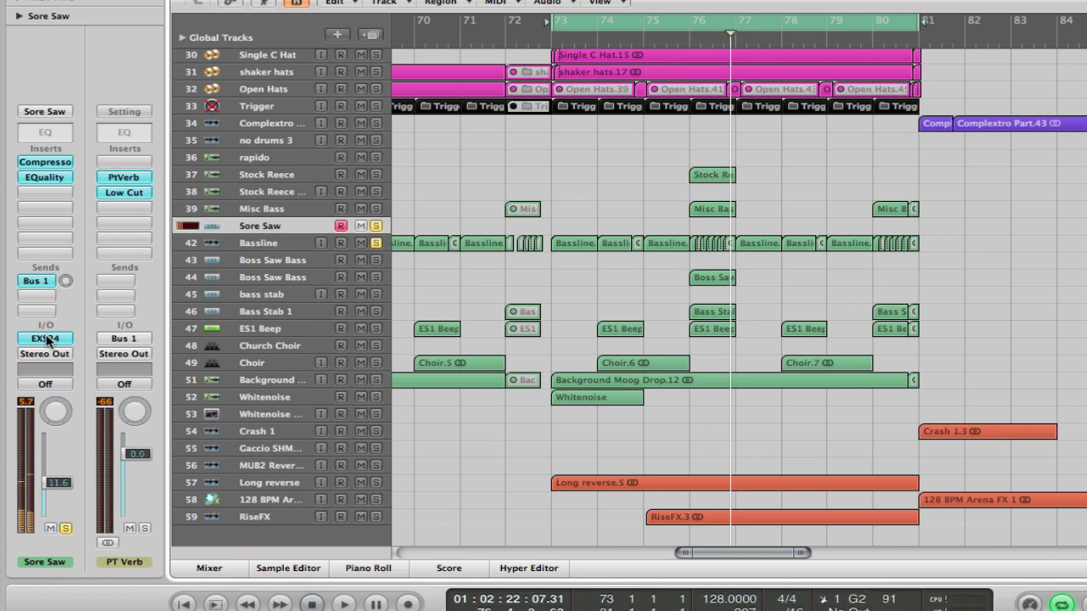
{"action": "left_click", "coordinate": [53, 175]}
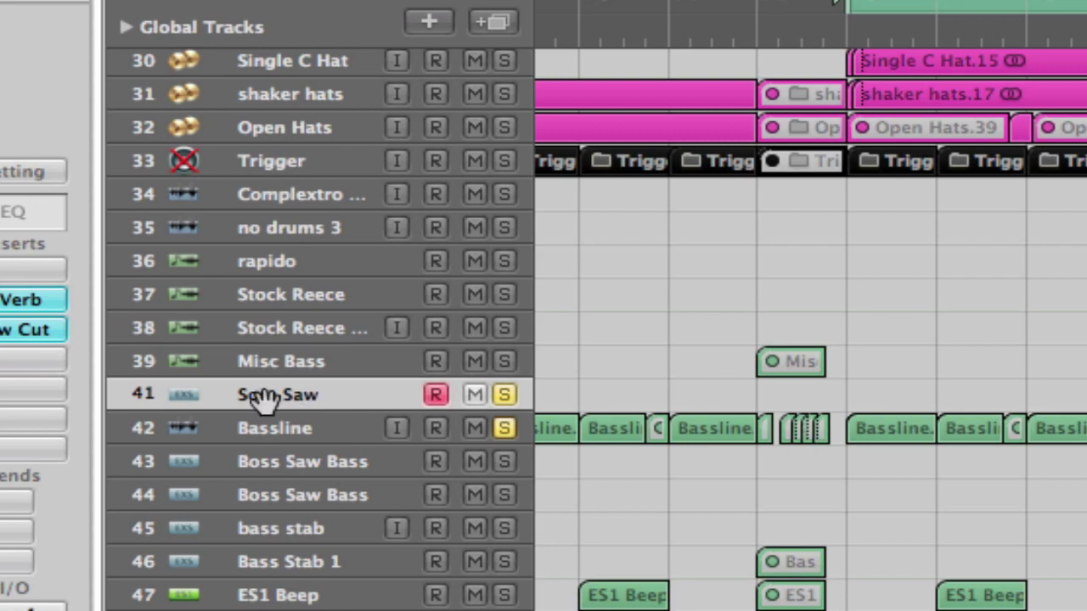
Step: Inspect the EQuality and PlatinumVerb inserts on the Bassline track
{"action": "left_click", "coordinate": [294, 426]}
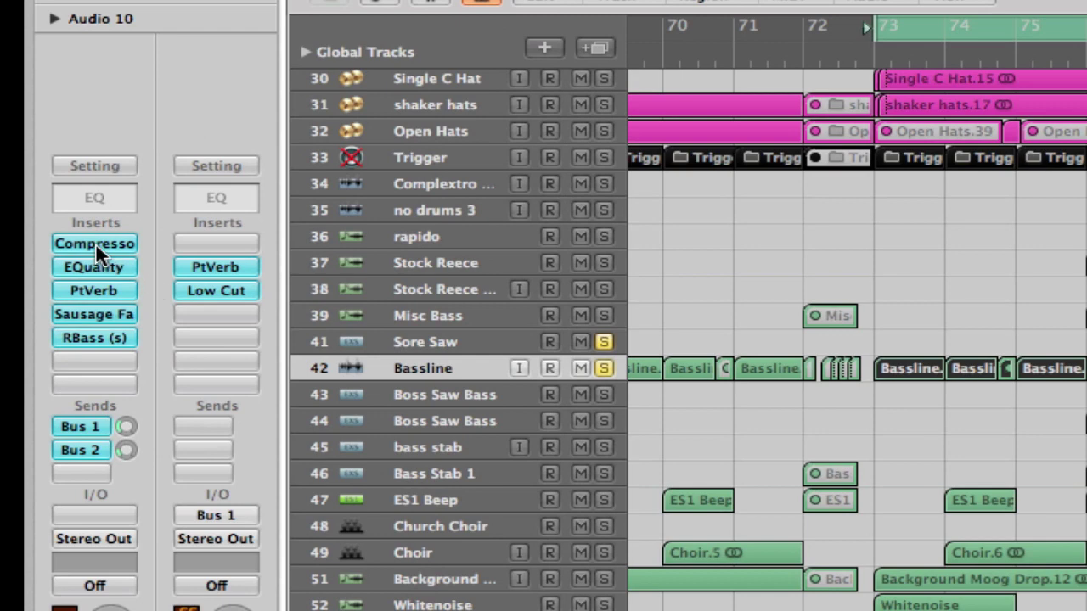
{"action": "left_click", "coordinate": [100, 265]}
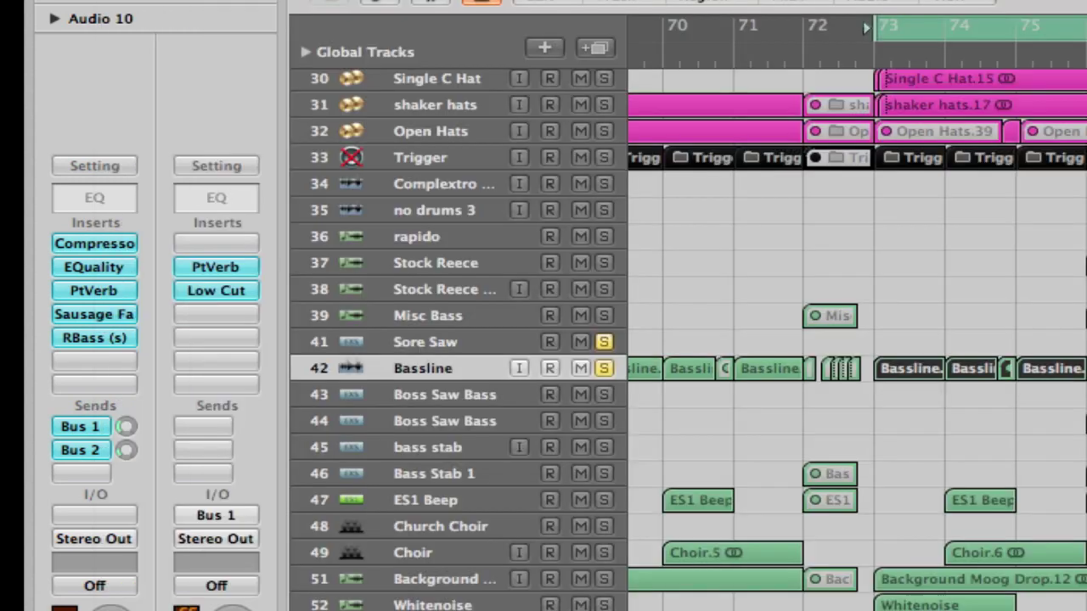
{"action": "left_click", "coordinate": [83, 287]}
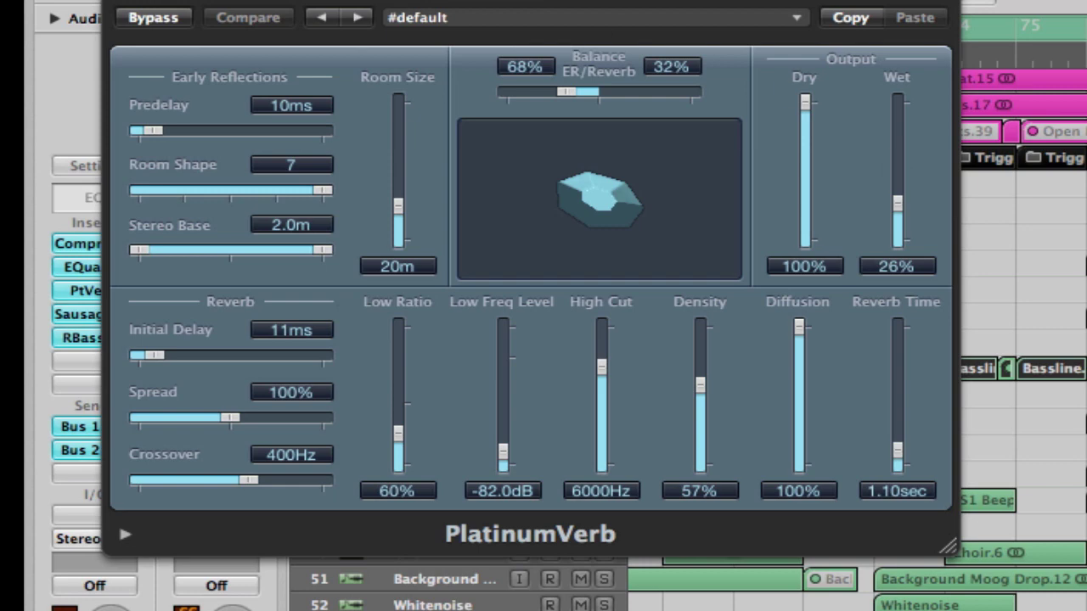
{"action": "key", "text": "super+w"}
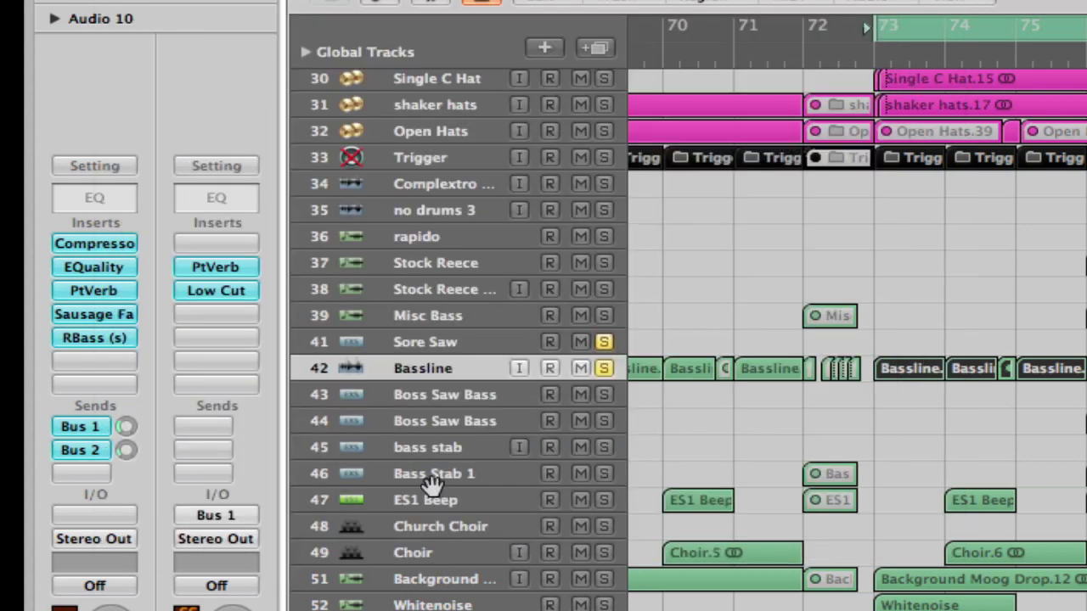
Step: Nudge Color and set Fatness to 10% in Bassline's Sausage Fattener, and open its RBass window clear of the track list
{"action": "left_click", "coordinate": [95, 314]}
{"action": "left_click_drag", "start_coordinate": [994, 299], "coordinate": [998, 296]}
{"action": "left_click_drag", "start_coordinate": [708, 238], "coordinate": [702, 223]}
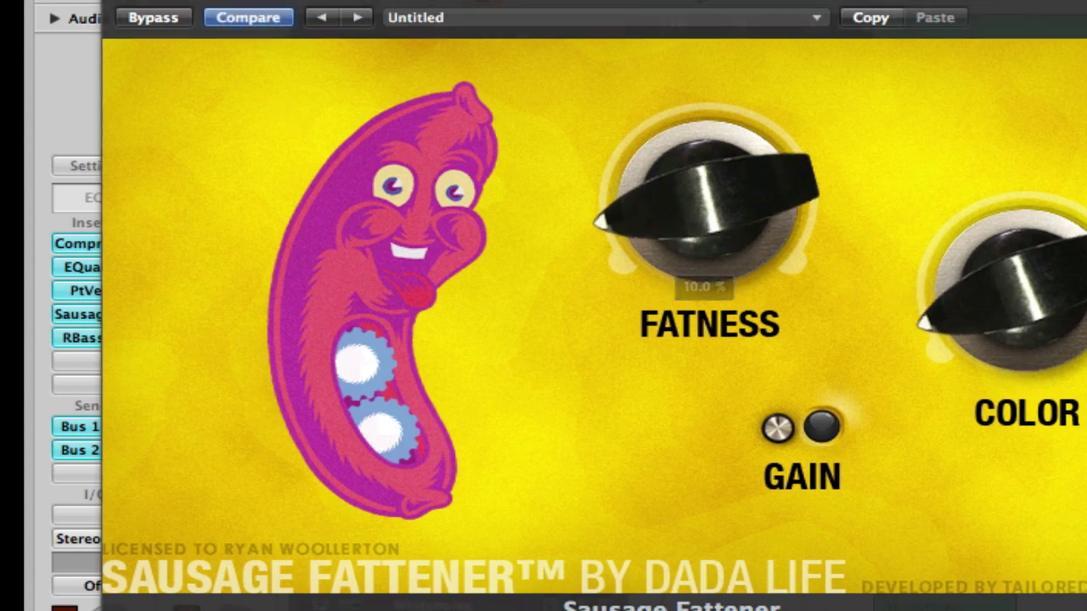
{"action": "left_click", "coordinate": [113, 1]}
{"action": "left_click", "coordinate": [87, 334]}
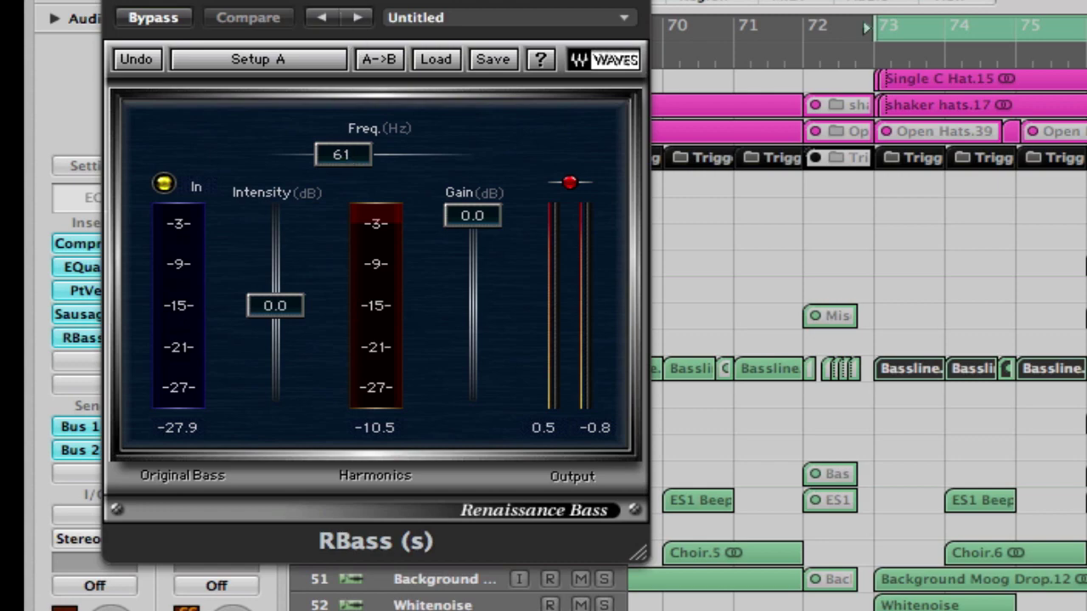
{"action": "left_click_drag", "start_coordinate": [336, 0], "coordinate": [1000, 427]}
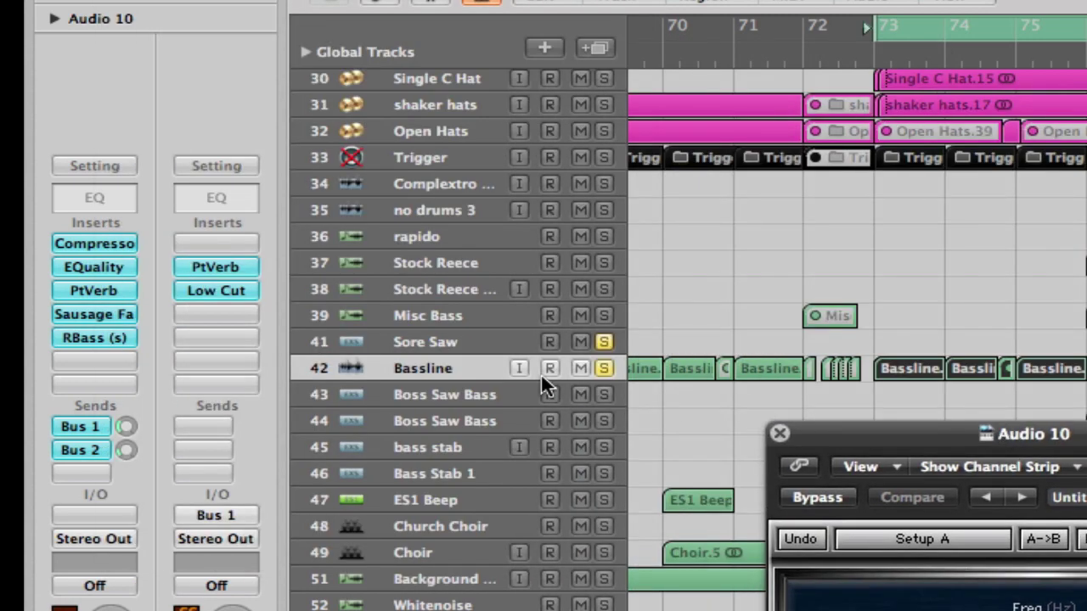
Step: Remove Sore Saw from the solo and play Bassline while bypassing its EQuality, PtVerb, Sausage Fattener and RBass inserts
{"action": "left_click", "coordinate": [606, 341]}
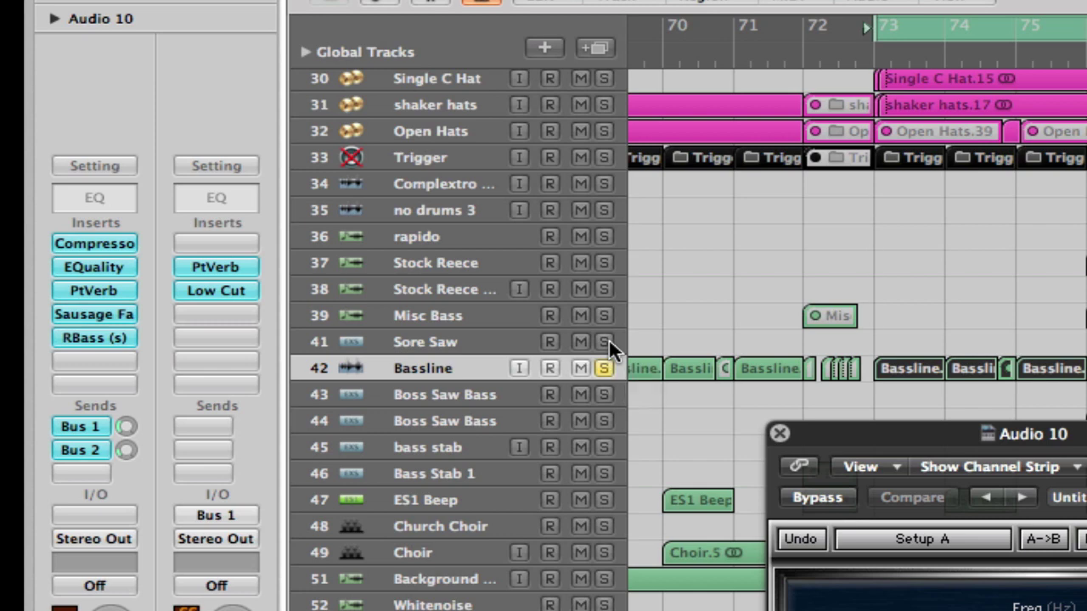
{"action": "key", "text": "space"}
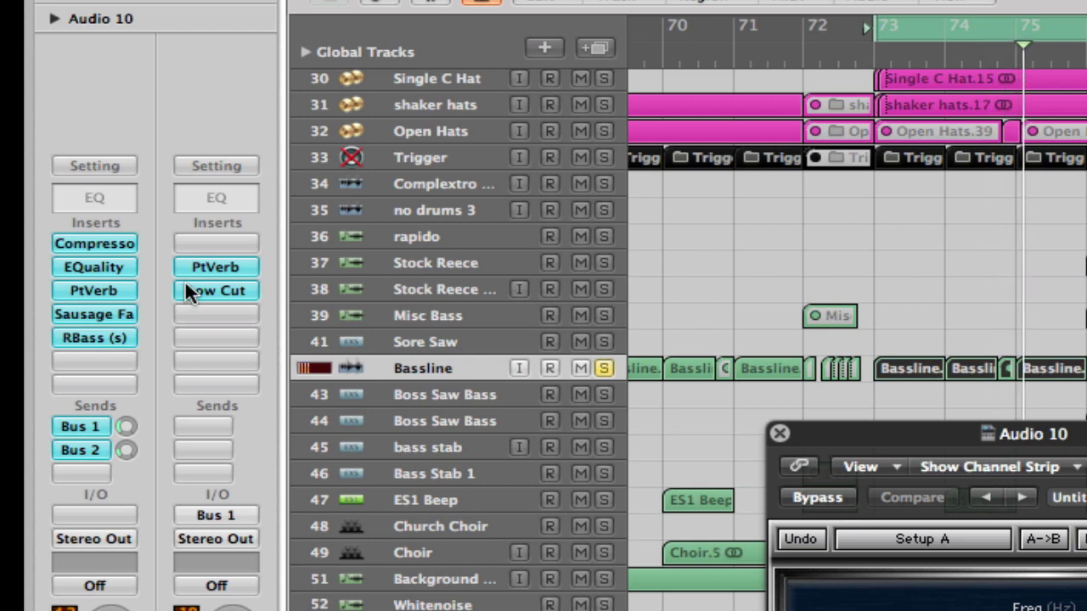
{"action": "left_click", "coordinate": [111, 266], "text": "alt"}
{"action": "left_click", "coordinate": [109, 290], "text": "alt"}
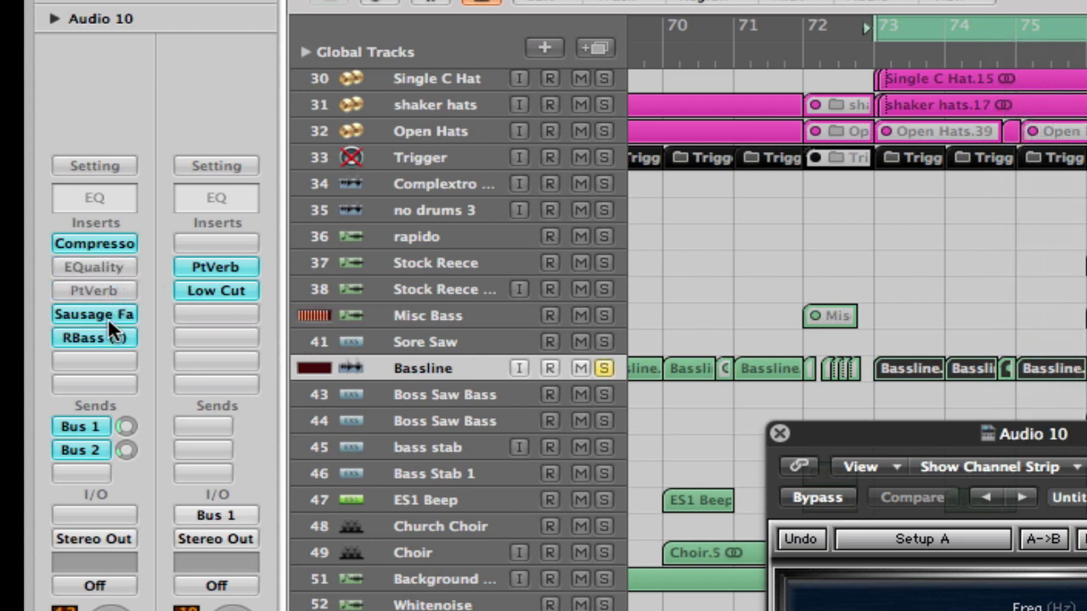
{"action": "left_click", "coordinate": [109, 318], "text": "alt"}
{"action": "left_click", "coordinate": [108, 335], "text": "alt"}
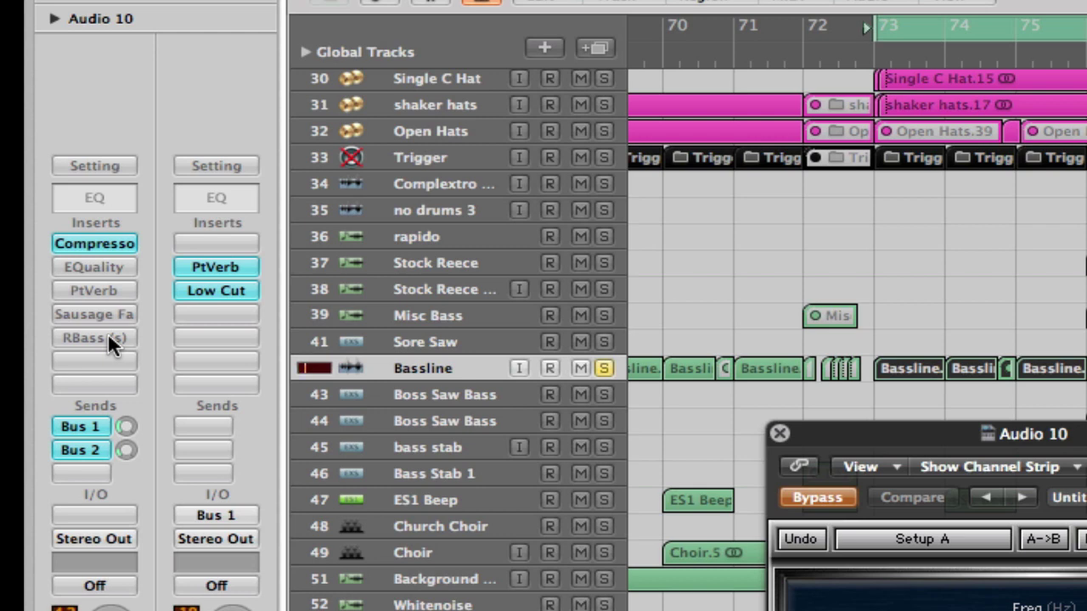
Step: Re-enable the RBass, Sausage Fattener, EQuality and PtVerb inserts on Bassline and close the RBass window
{"action": "left_click", "coordinate": [108, 333], "text": "alt"}
{"action": "left_click", "coordinate": [108, 309], "text": "alt"}
{"action": "left_click", "coordinate": [107, 274], "text": "alt"}
{"action": "left_click", "coordinate": [97, 286], "text": "alt"}
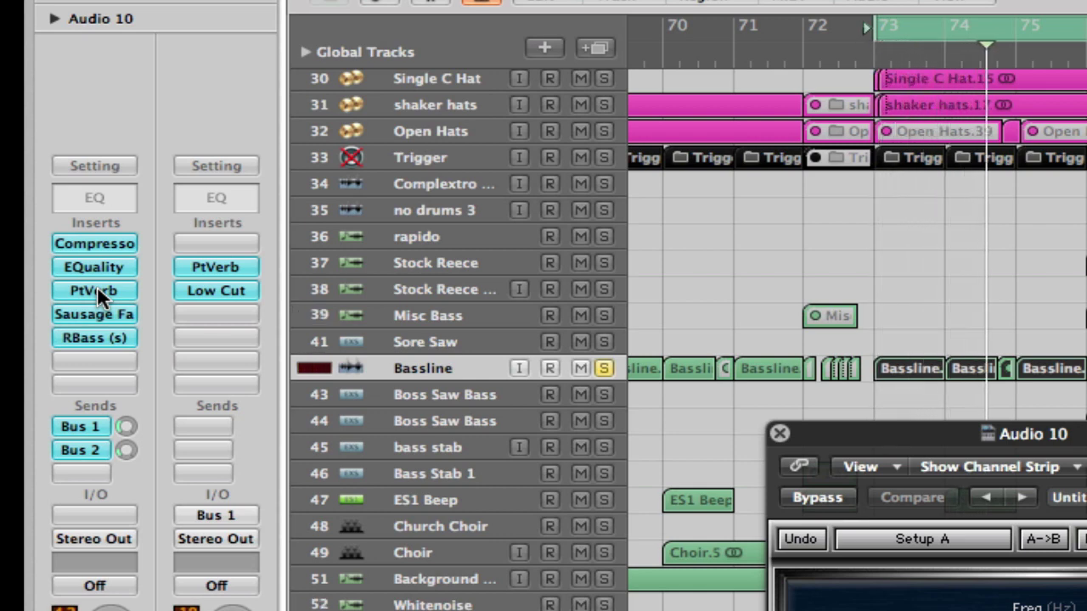
{"action": "left_click", "coordinate": [779, 434]}
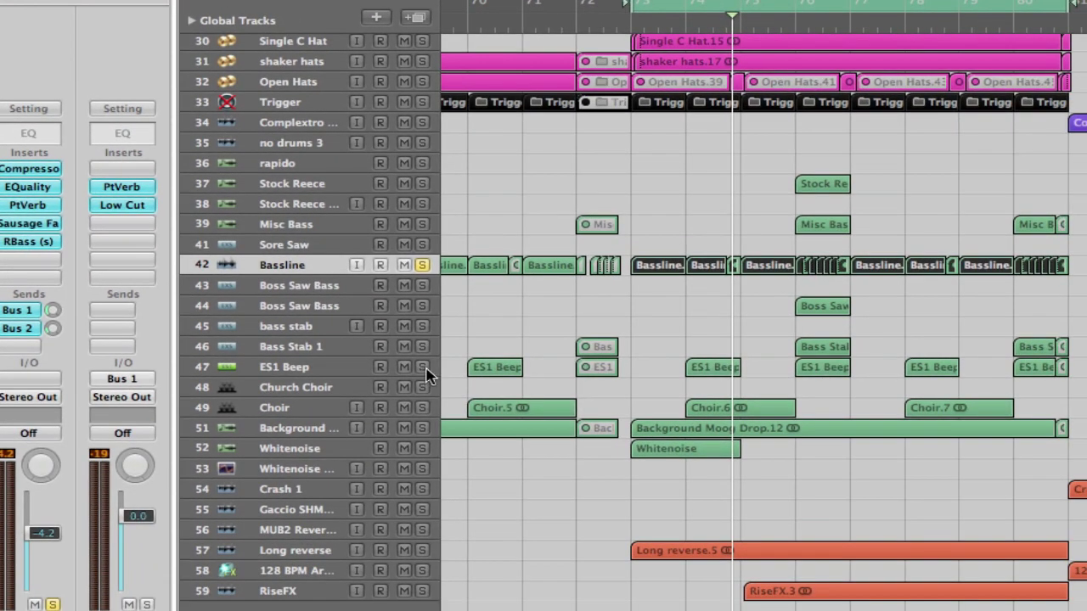
Step: Solo the ES1 Beep track (47) in place of Bassline and audition it with its channel strip shown
{"action": "left_click", "coordinate": [422, 367]}
{"action": "left_click", "coordinate": [421, 265]}
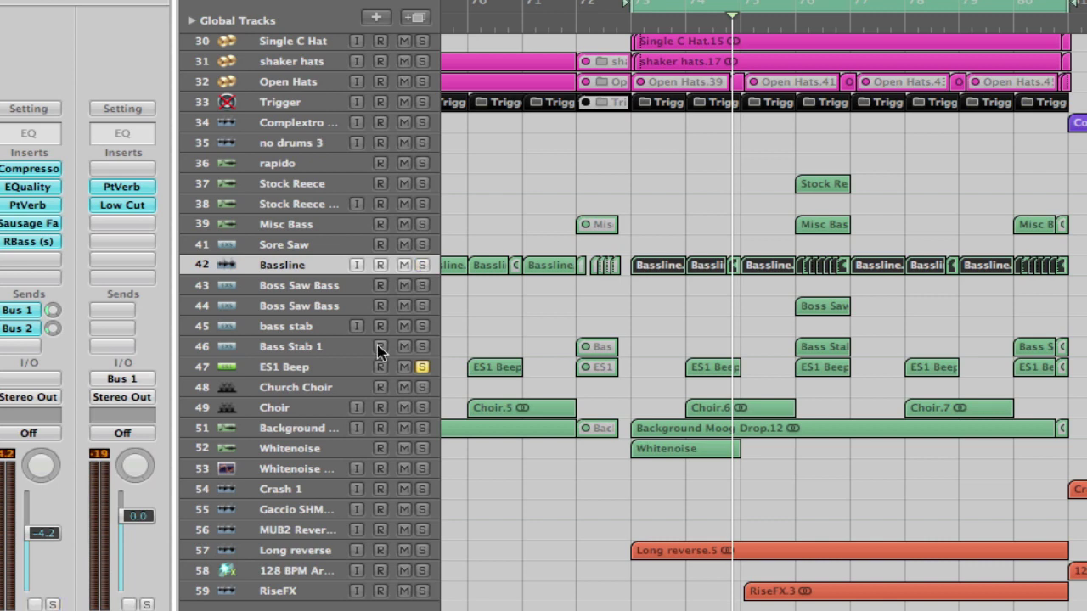
{"action": "left_click", "coordinate": [293, 368]}
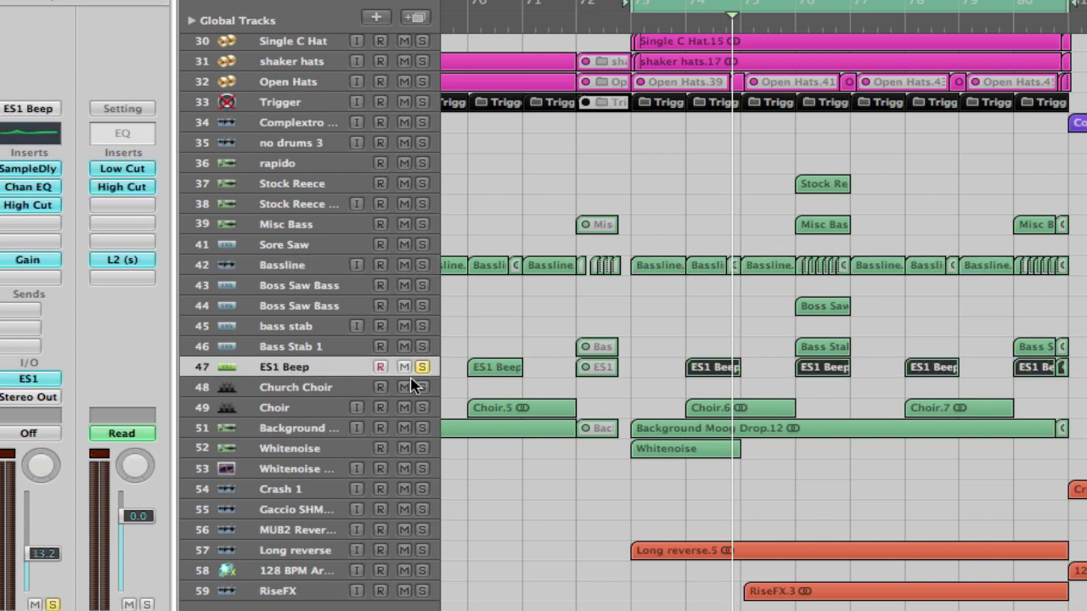
{"action": "key", "text": "r"}
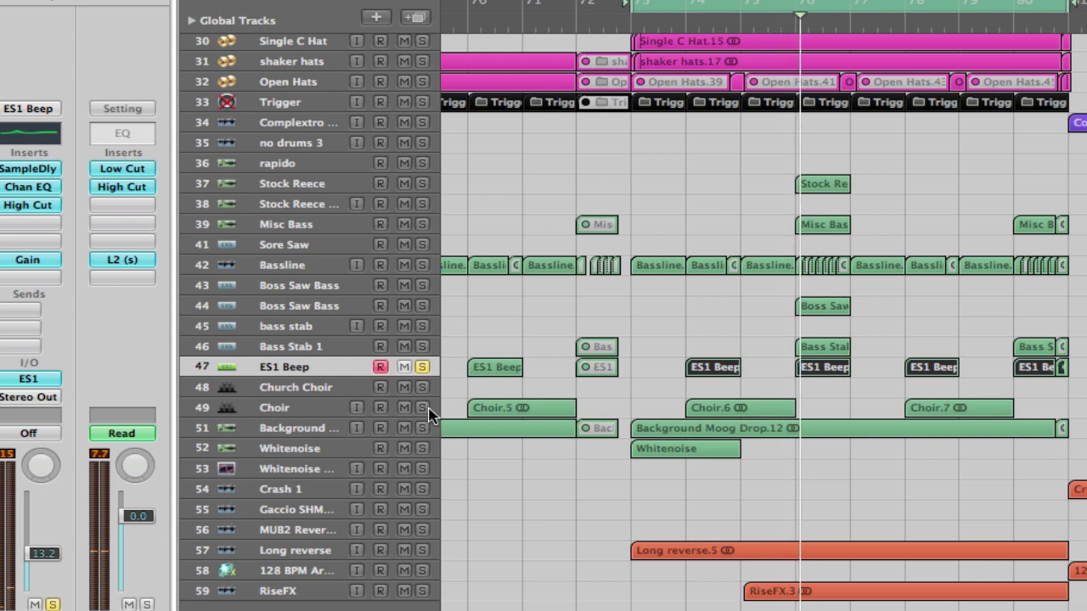
{"action": "left_click", "coordinate": [423, 408]}
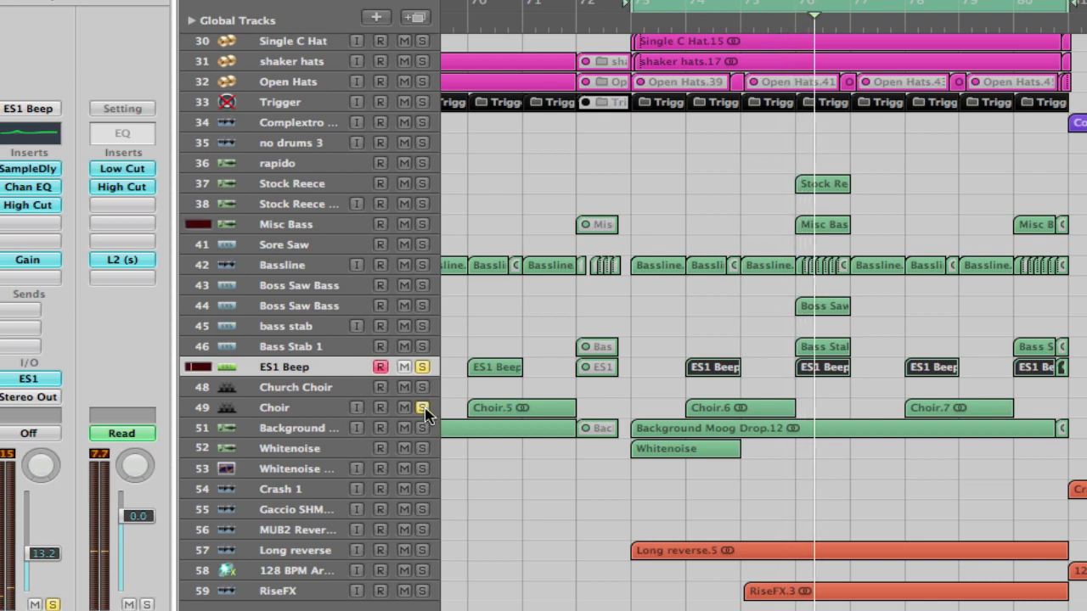
{"action": "left_click", "coordinate": [276, 424]}
{"action": "left_click", "coordinate": [272, 412]}
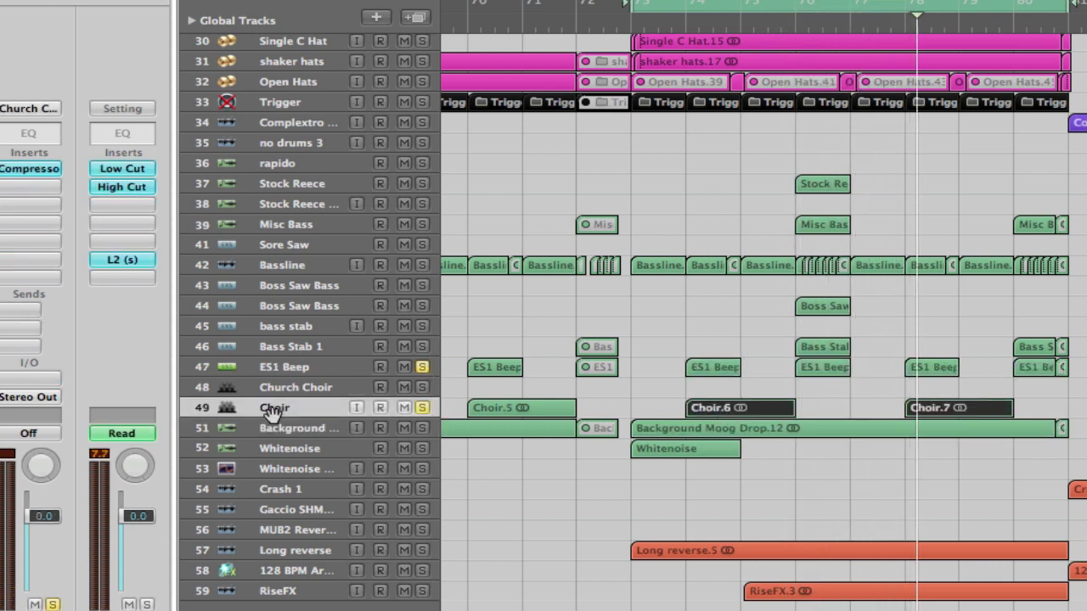
{"action": "left_click", "coordinate": [423, 430]}
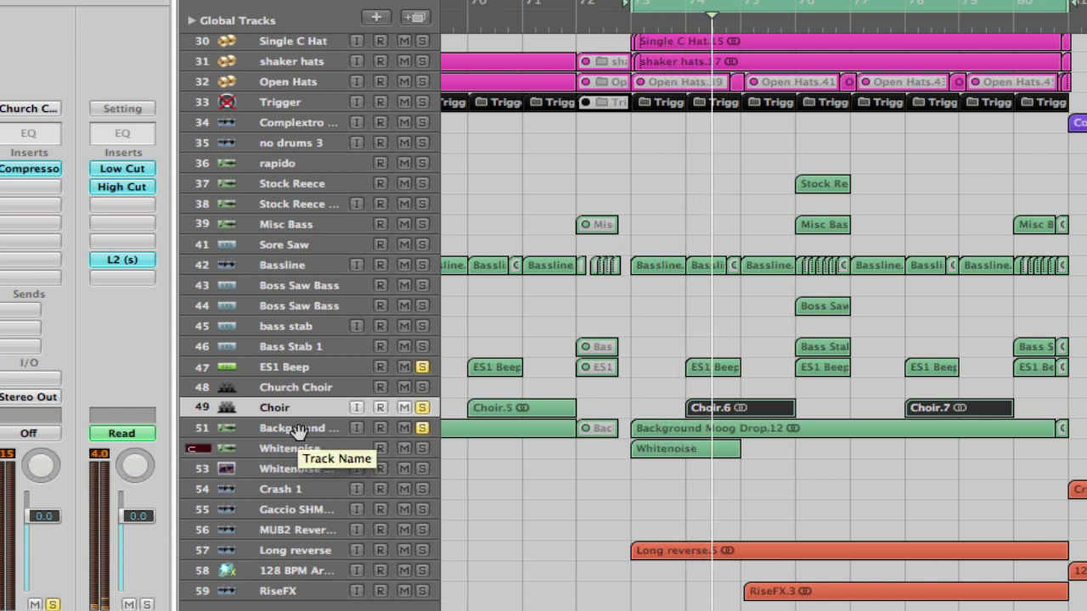
Step: Add Bass Stab 1, the second Boss Saw Bass (44), Misc Bass and Stock Reece (37) to the soloed tracks
{"action": "left_click", "coordinate": [421, 347]}
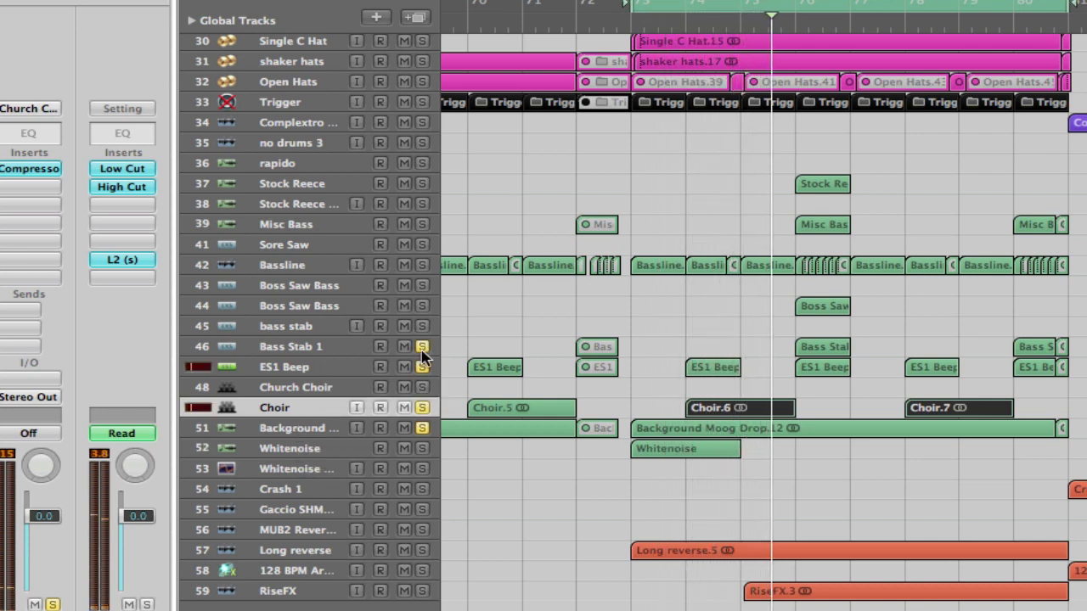
{"action": "left_click", "coordinate": [422, 306]}
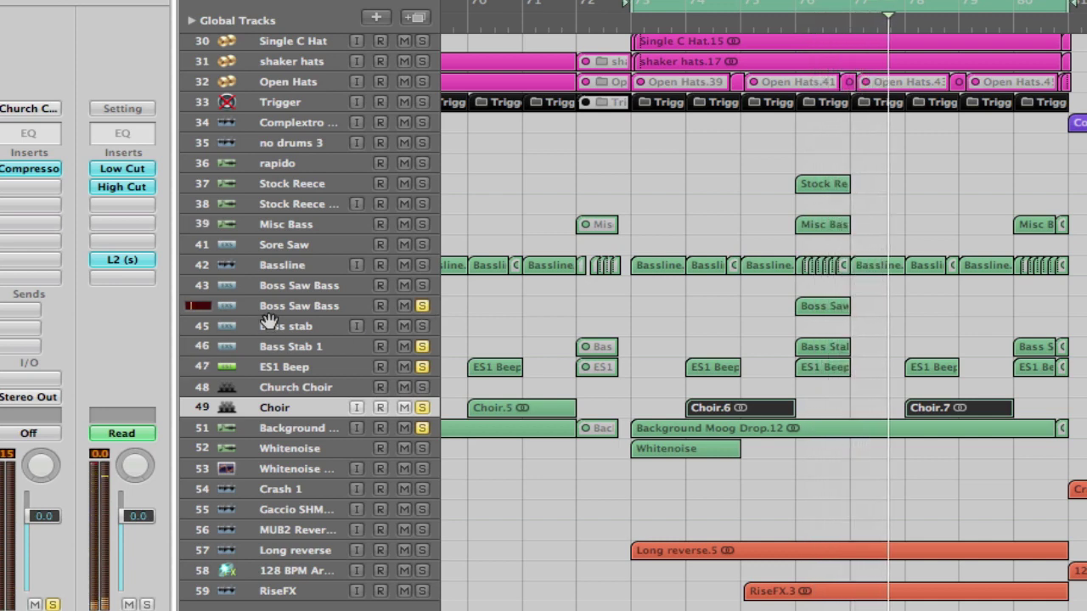
{"action": "left_click", "coordinate": [422, 224]}
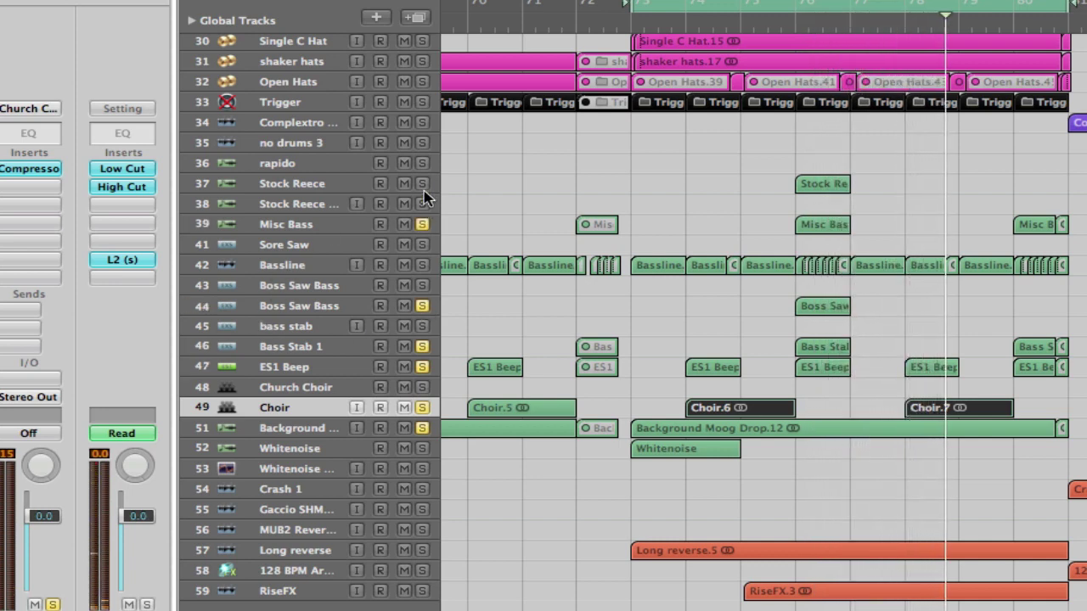
{"action": "left_click", "coordinate": [422, 184]}
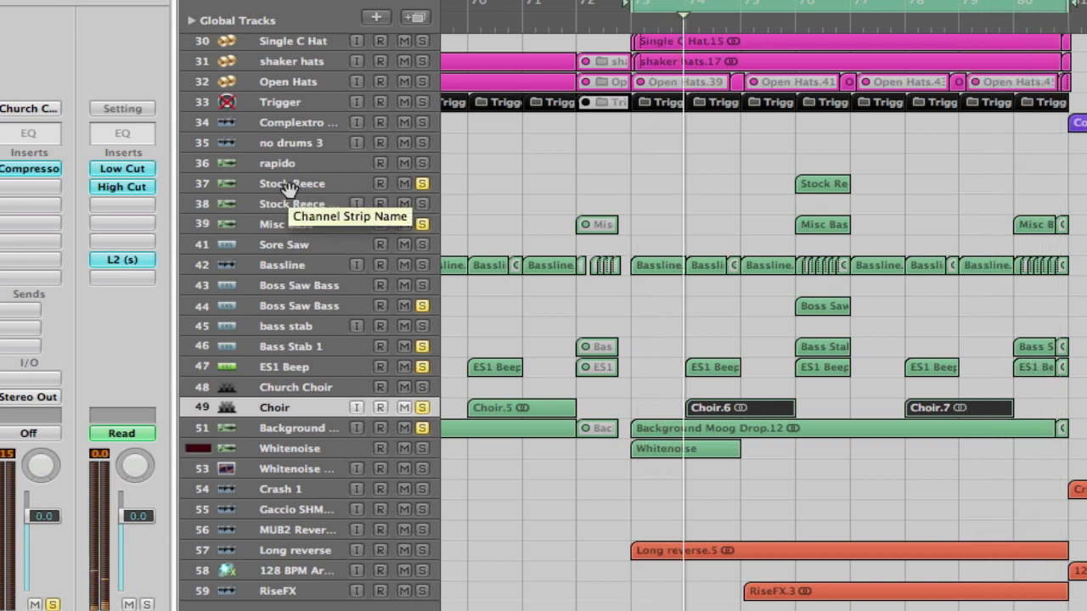
Step: Add SORE SAW (14), Untitled, End Pitcher and Untitled_bip to the solo, and show the End Pitcher and Untitled_bip channel strips
{"action": "scroll", "coordinate": [289, 187], "scroll_direction": "up", "scroll_amount": 8}
{"action": "scroll", "coordinate": [289, 185], "scroll_direction": "up", "scroll_amount": 2}
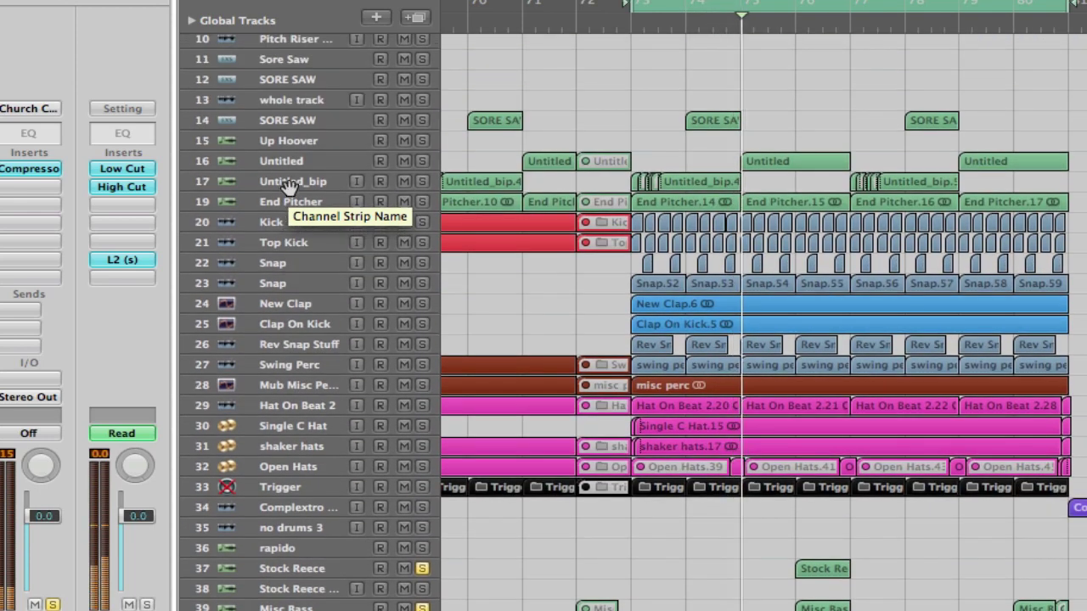
{"action": "left_click", "coordinate": [422, 120]}
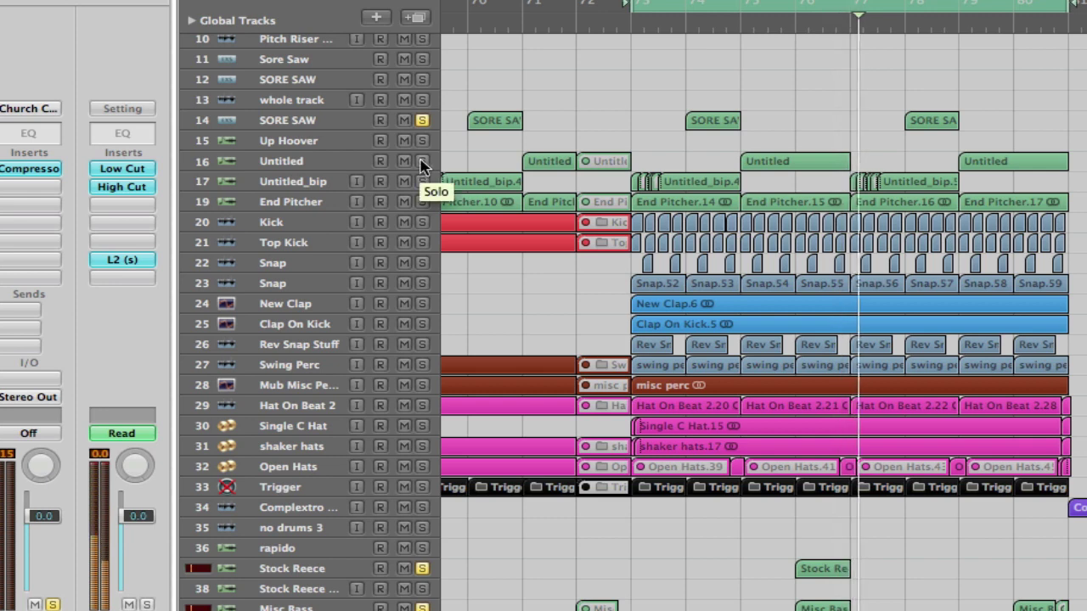
{"action": "left_click", "coordinate": [422, 161]}
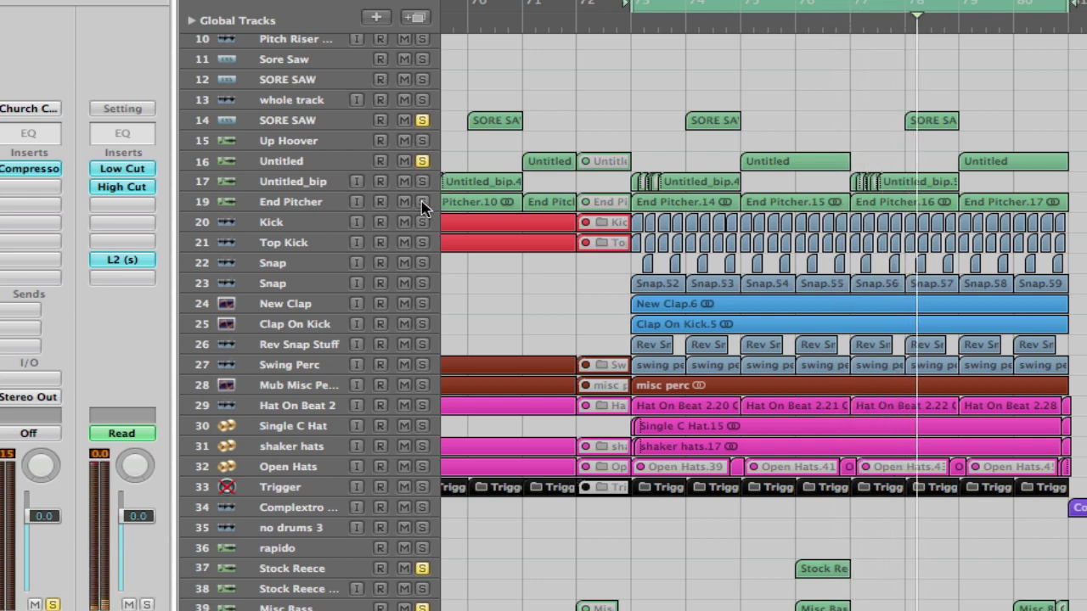
{"action": "left_click", "coordinate": [422, 201]}
{"action": "left_click", "coordinate": [422, 181]}
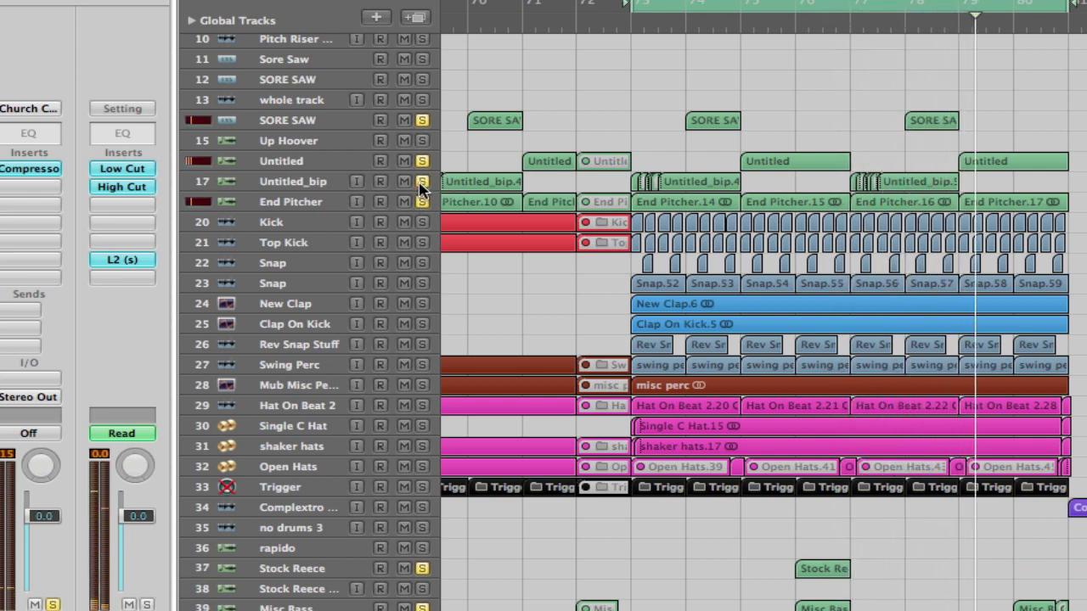
{"action": "left_click", "coordinate": [299, 204]}
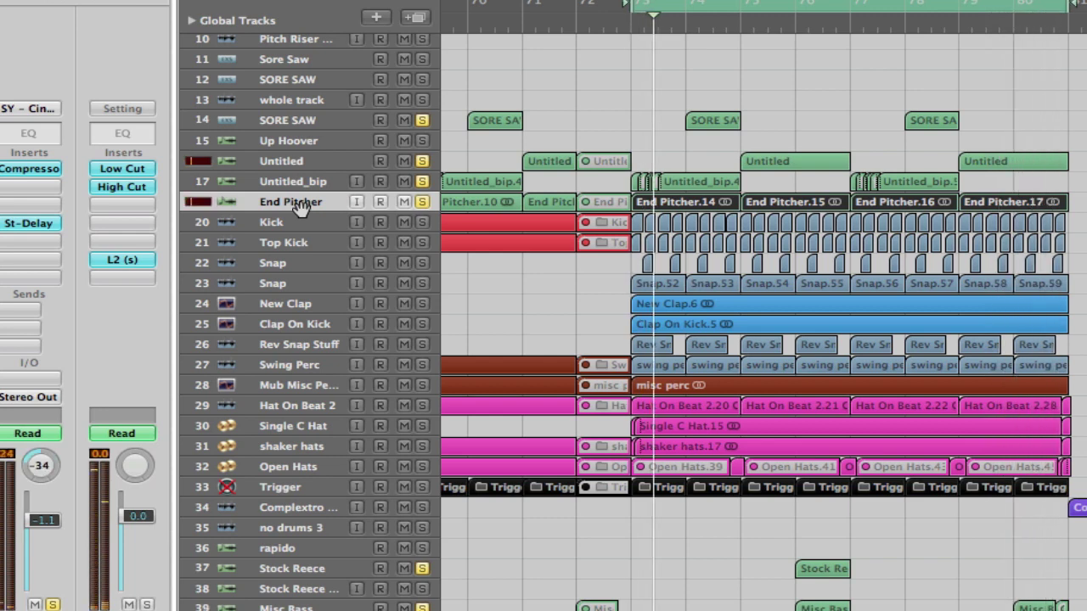
{"action": "left_click", "coordinate": [291, 182]}
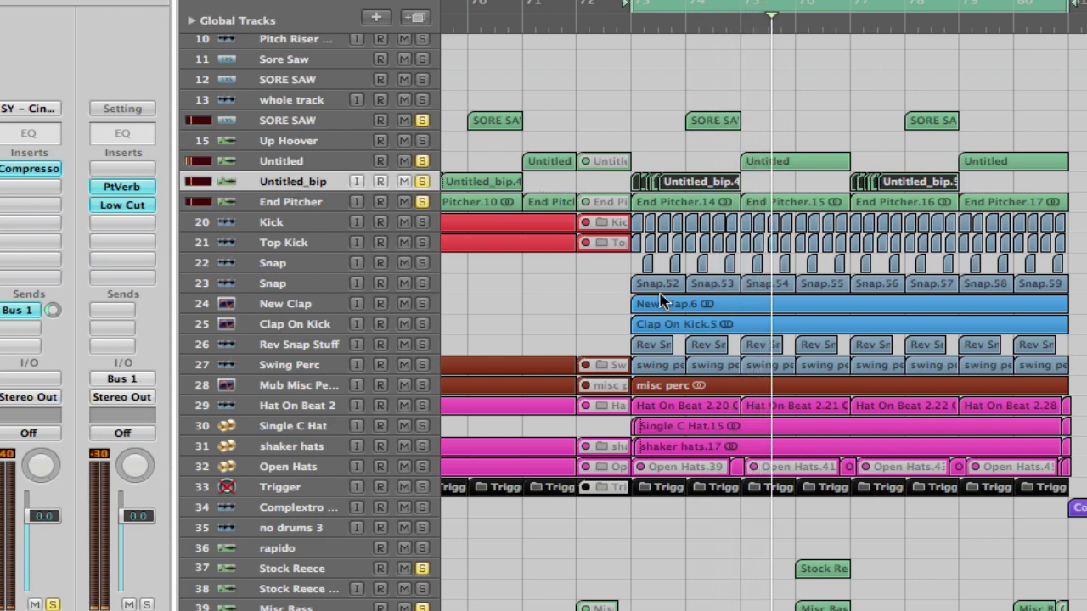
Step: Add the Whitenoise (52) and Bassline (42) tracks to the solo and audition the layers together
{"action": "scroll", "coordinate": [655, 299], "scroll_direction": "down", "scroll_amount": 5}
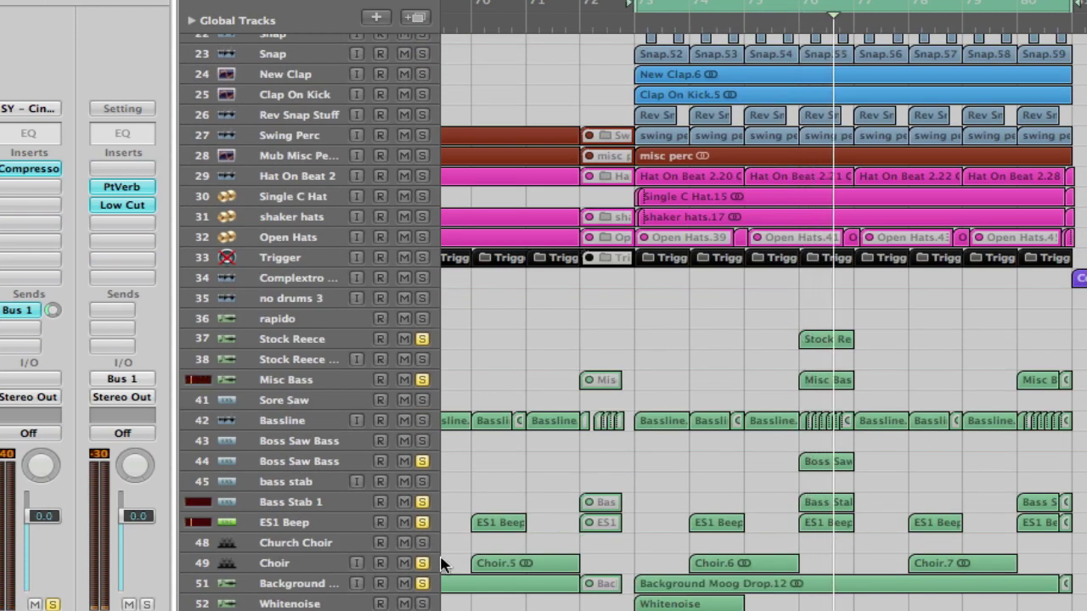
{"action": "scroll", "coordinate": [434, 560], "scroll_direction": "down", "scroll_amount": 2}
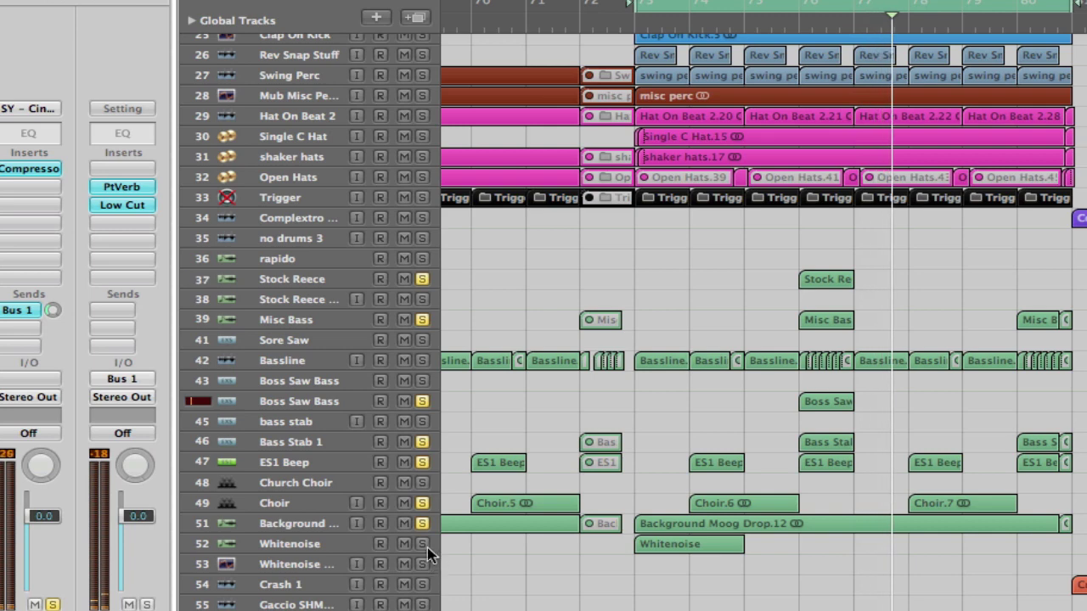
{"action": "left_click", "coordinate": [423, 543]}
{"action": "left_click", "coordinate": [422, 504]}
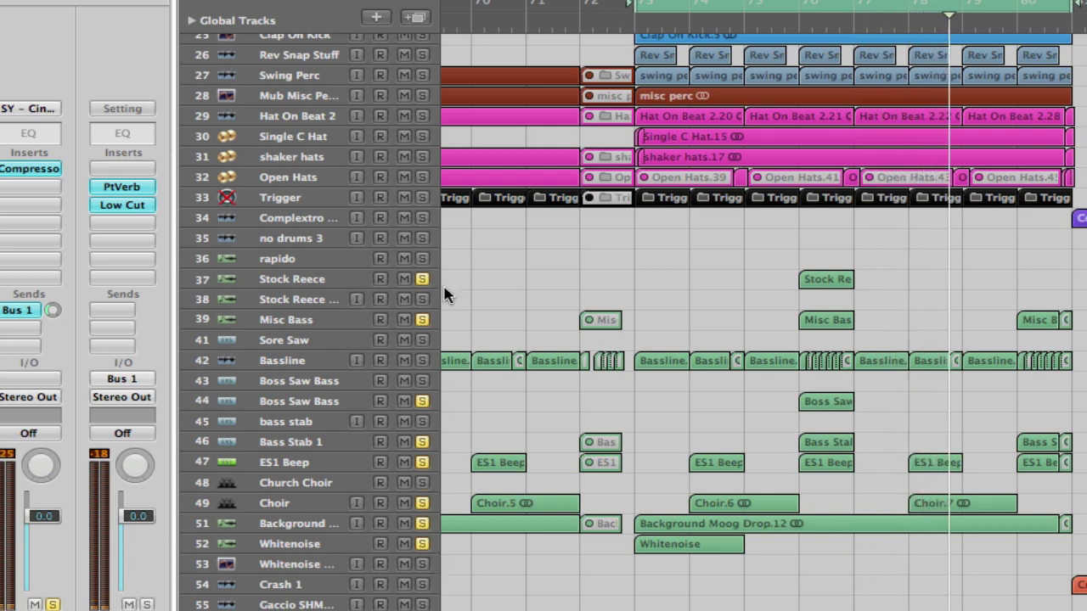
{"action": "left_click", "coordinate": [422, 361]}
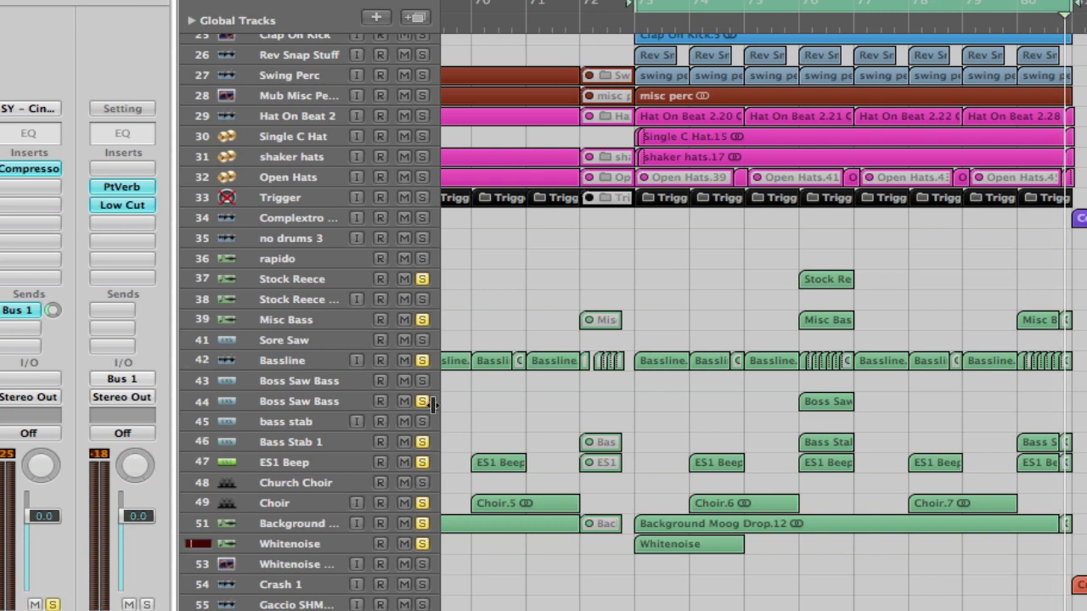
Step: Clear the solo from all tracks and play the full mix
{"action": "scroll", "coordinate": [433, 405], "scroll_direction": "down", "scroll_amount": 5}
{"action": "scroll", "coordinate": [433, 405], "scroll_direction": "up", "scroll_amount": 5}
{"action": "scroll", "coordinate": [433, 405], "scroll_direction": "down", "scroll_amount": 3}
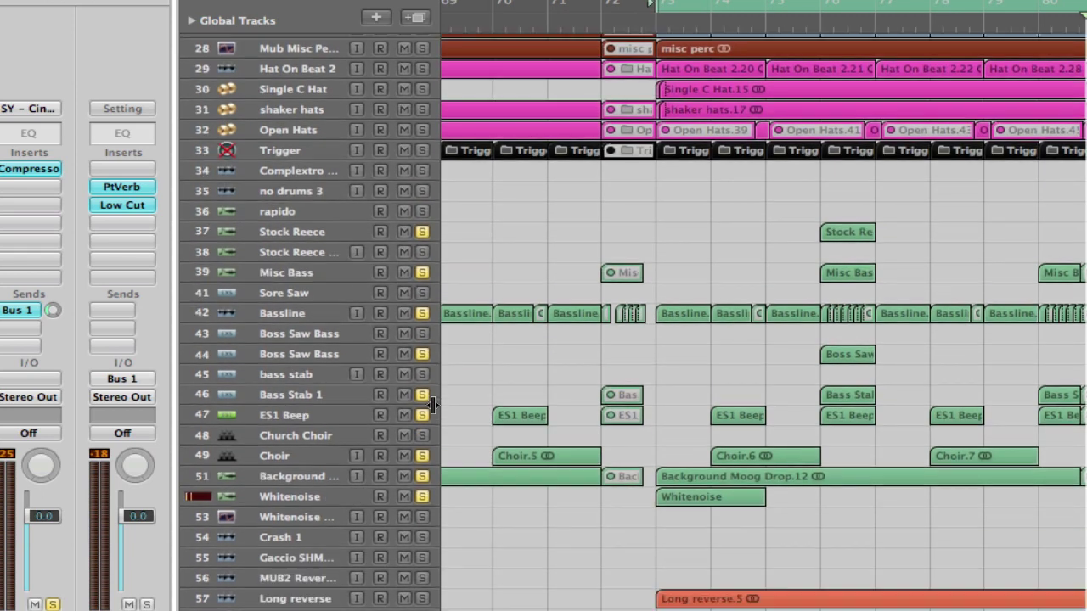
{"action": "left_click", "coordinate": [422, 272], "text": "alt"}
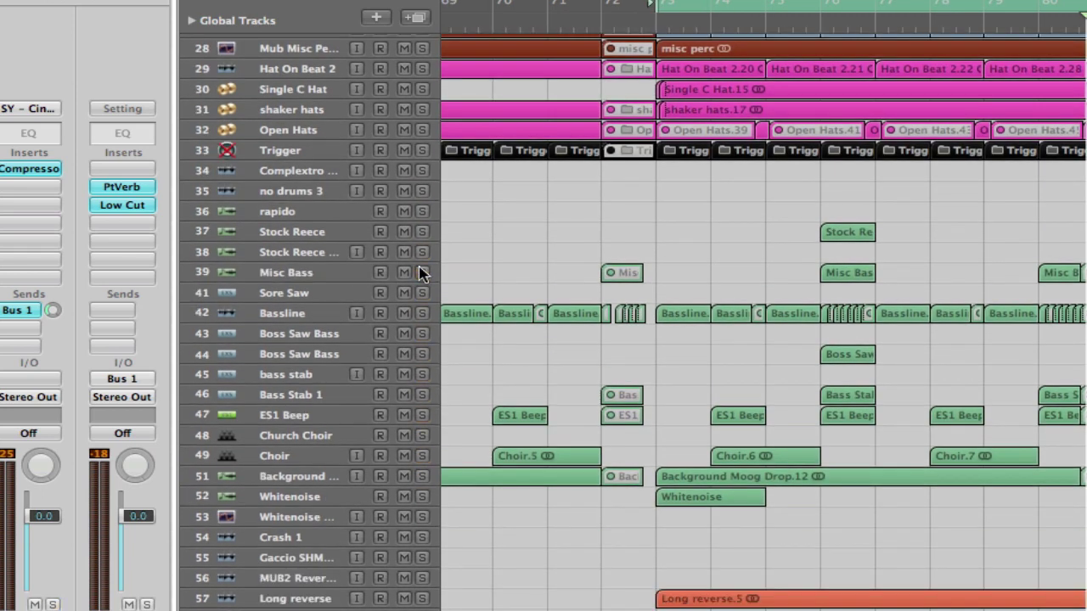
{"action": "key", "text": "space"}
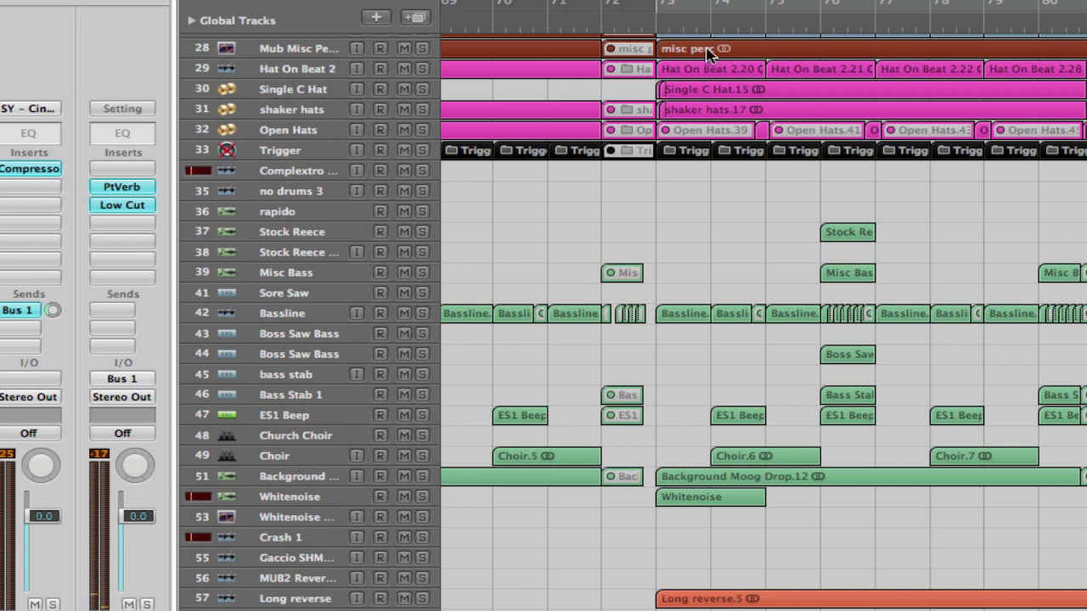
Step: Look over the track list and show the channel strips of the Background (51) and Bassline (42) tracks
{"action": "scroll", "coordinate": [613, 208], "scroll_direction": "down", "scroll_amount": 3}
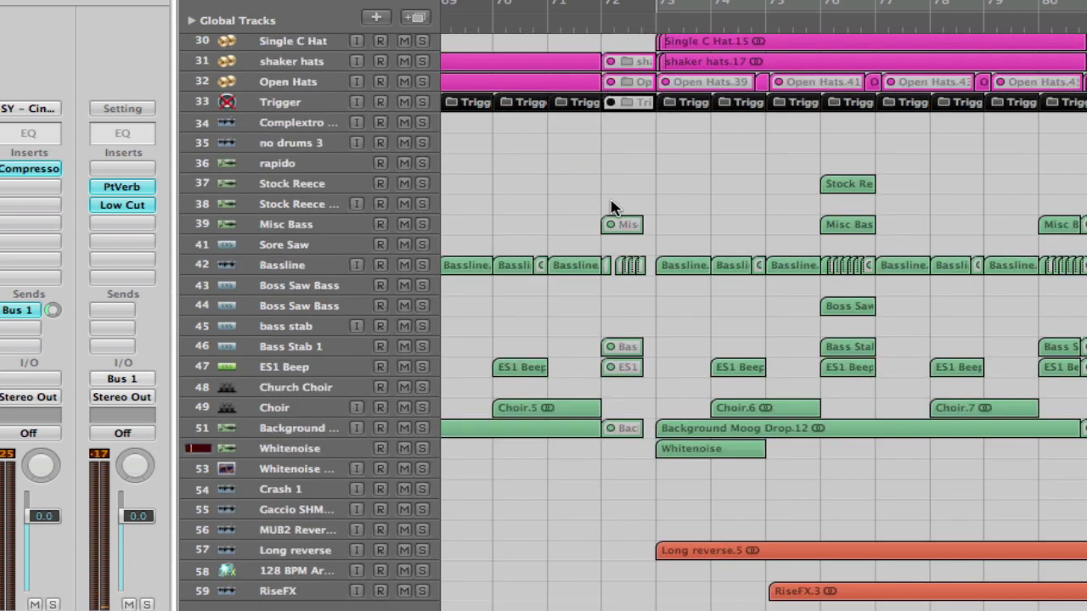
{"action": "left_click", "coordinate": [298, 428]}
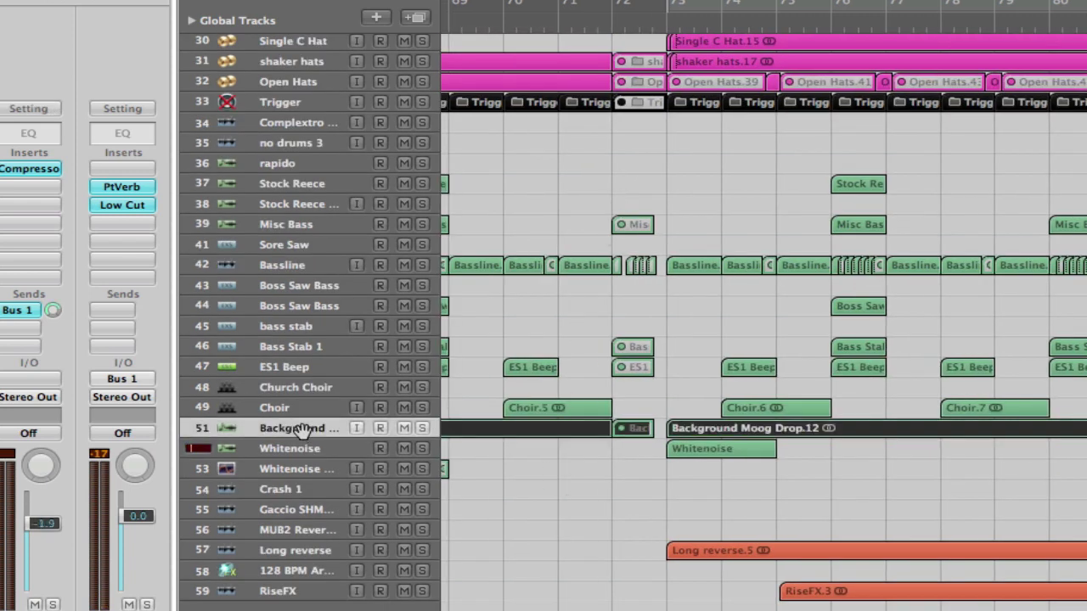
{"action": "scroll", "coordinate": [497, 354], "scroll_direction": "up", "scroll_amount": 10}
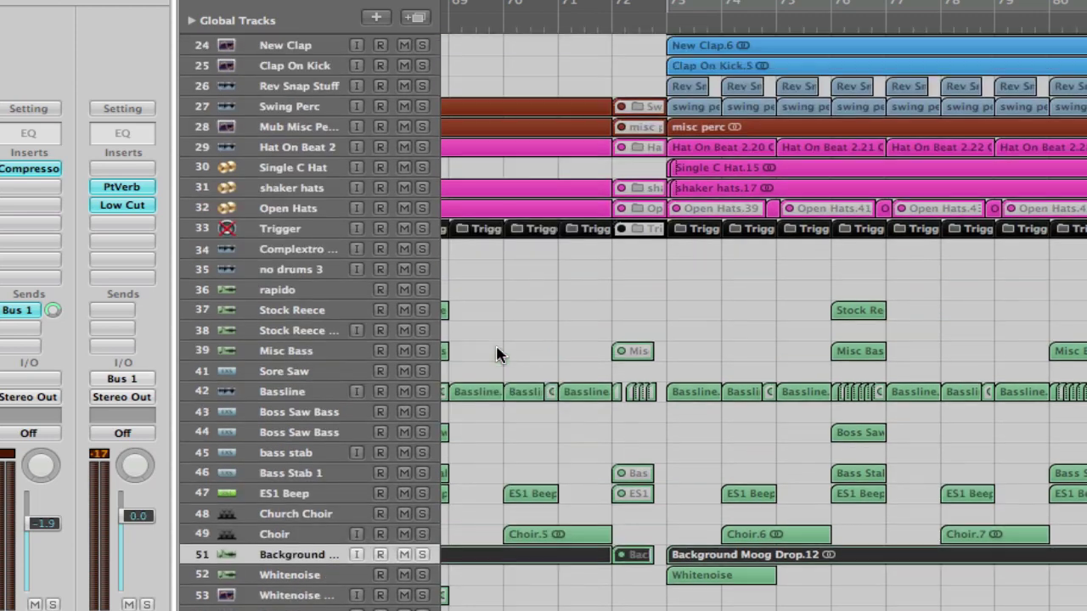
{"action": "scroll", "coordinate": [497, 354], "scroll_direction": "down", "scroll_amount": 9}
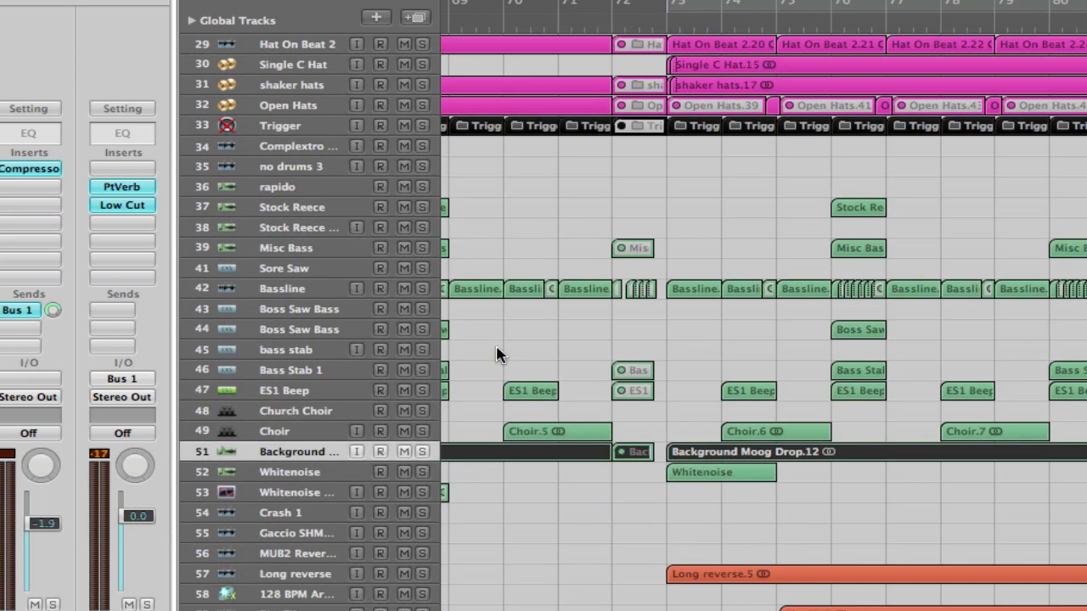
{"action": "left_click", "coordinate": [285, 289]}
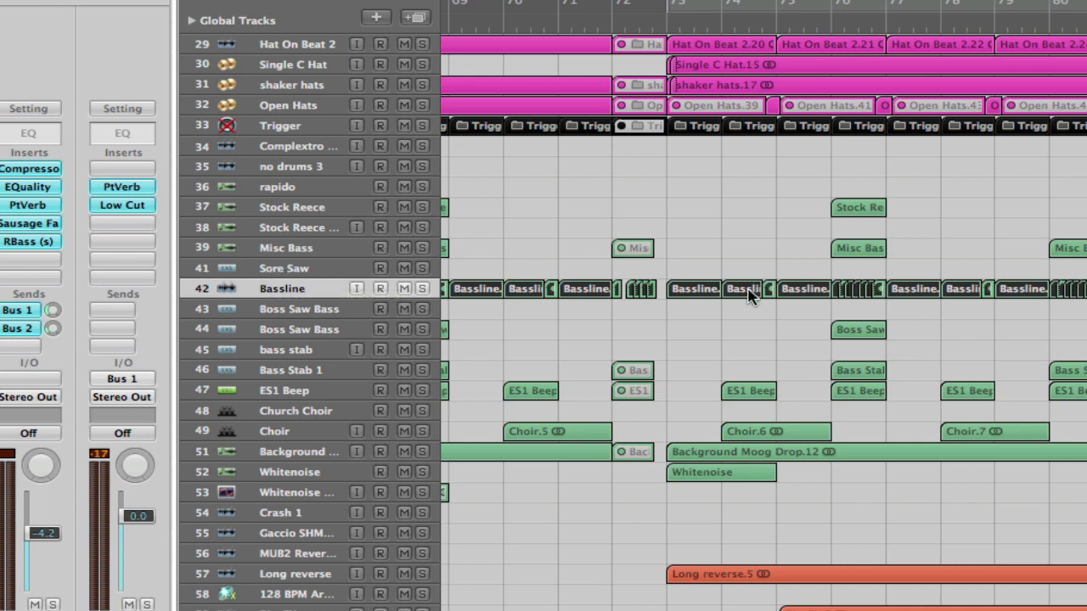
Step: Examine the Bassline regions from bar 73 up close and select Bassline.74 with its curved fade-out
{"action": "left_click_drag", "start_coordinate": [652, 258], "coordinate": [769, 334]}
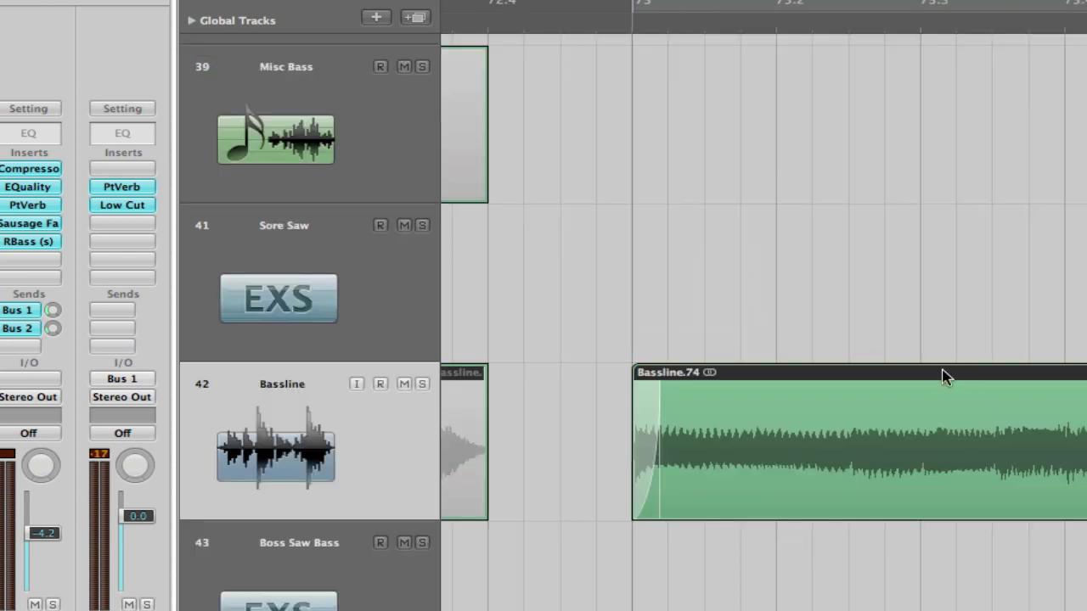
{"action": "scroll", "coordinate": [942, 374], "scroll_direction": "right", "scroll_amount": 2}
{"action": "scroll", "coordinate": [963, 347], "scroll_direction": "down", "scroll_amount": 4}
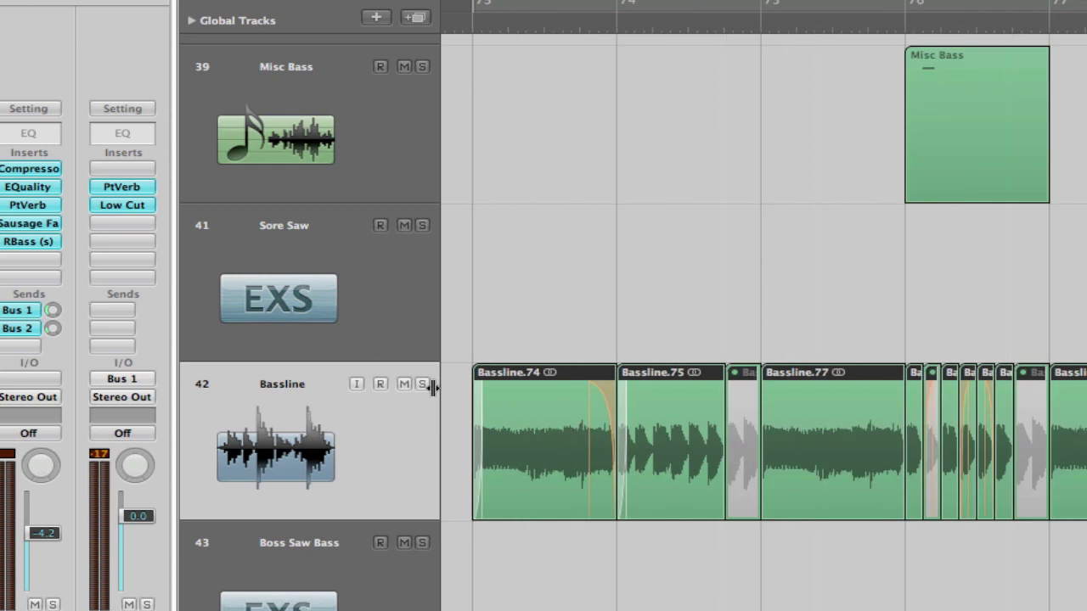
{"action": "left_click", "coordinate": [513, 343]}
{"action": "left_click", "coordinate": [538, 373]}
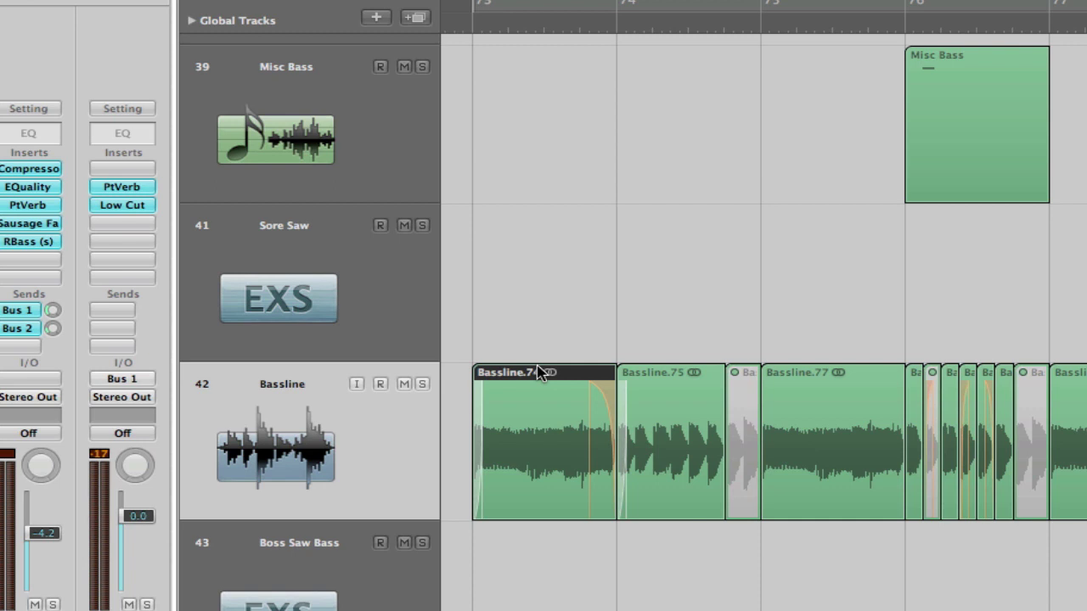
{"action": "key", "text": "Escape"}
{"action": "key", "text": "0"}
Step: Delete the muted Bassline region just before bar 79 and draw a fade-out over the end of Bassline.86
{"action": "scroll", "coordinate": [1041, 406], "scroll_direction": "right", "scroll_amount": 10}
{"action": "left_click", "coordinate": [937, 425]}
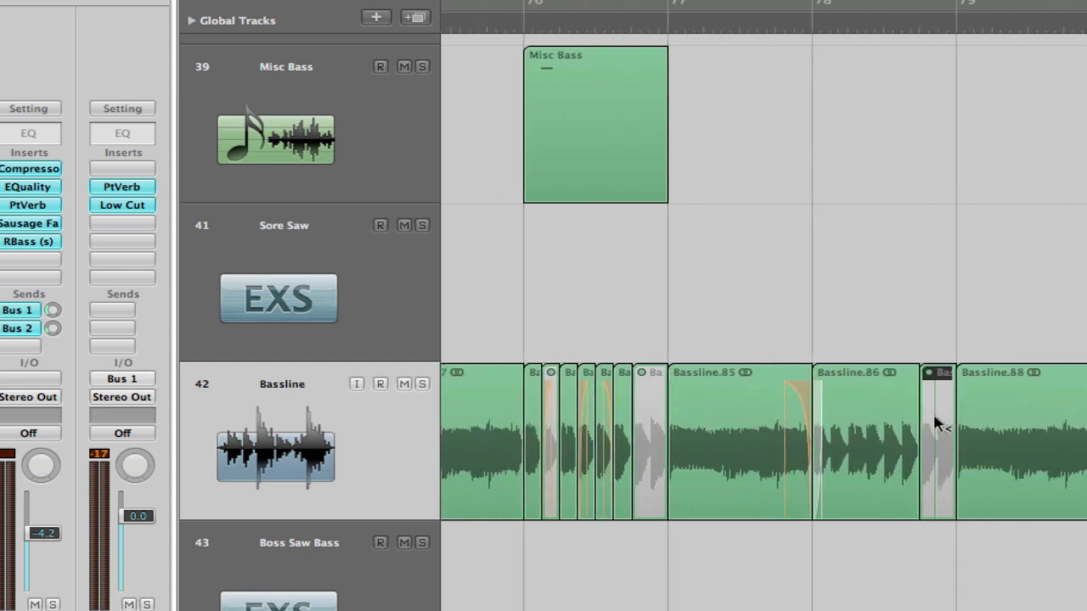
{"action": "key", "text": "Delete"}
{"action": "left_click_drag", "start_coordinate": [936, 424], "coordinate": [892, 425]}
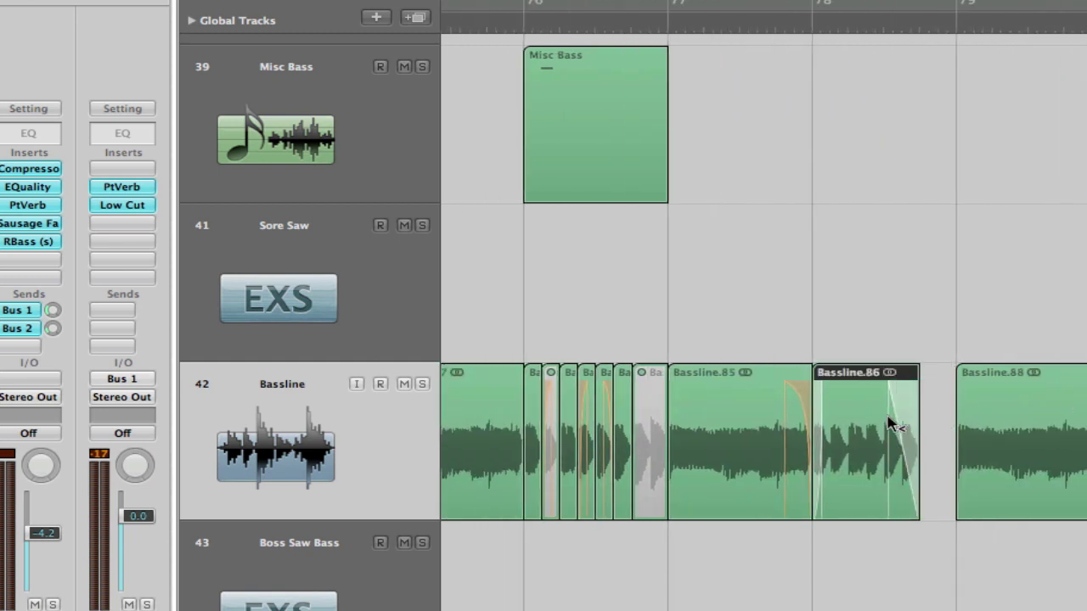
Step: Change Bassline.86's fade-out type to Slow Down and audition it from bar 78 with Bassline soloed
{"action": "left_click", "coordinate": [0, 1]}
{"action": "left_click", "coordinate": [0, 1]}
{"action": "left_click", "coordinate": [1, 2]}
{"action": "left_click", "coordinate": [62, 131]}
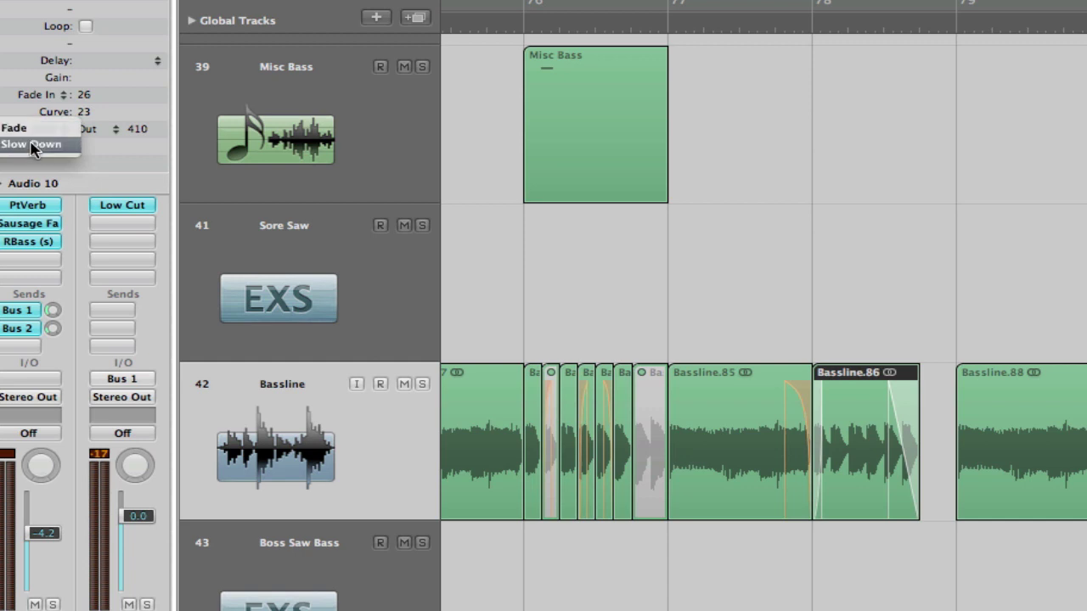
{"action": "left_click", "coordinate": [34, 145]}
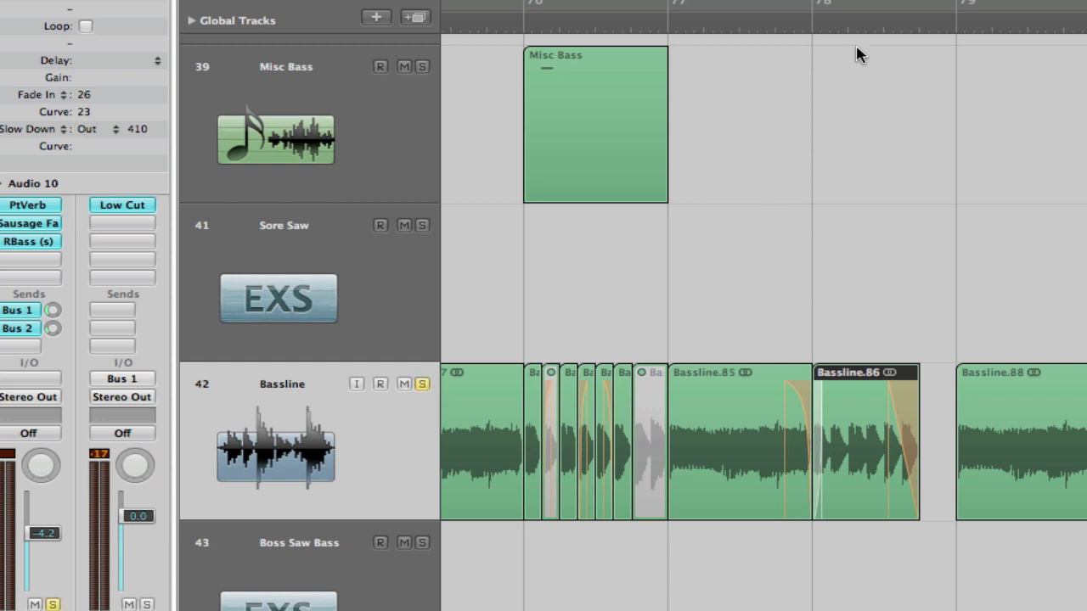
{"action": "left_click", "coordinate": [812, 29]}
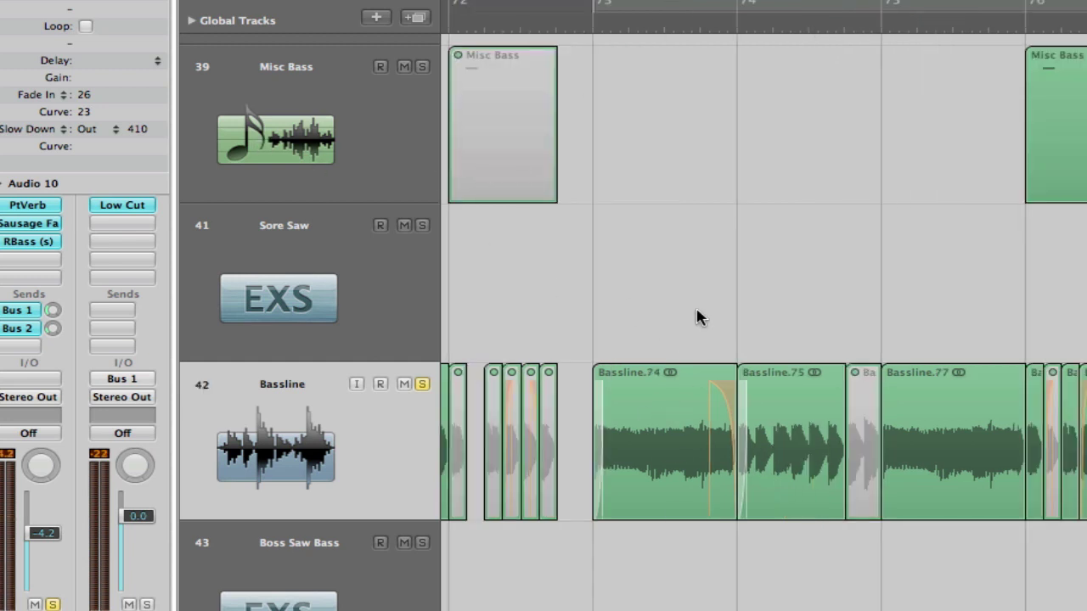
Step: Solo the second Boss Saw Bass track (44) in place of Bassline and show its channel strip
{"action": "key", "text": "z"}
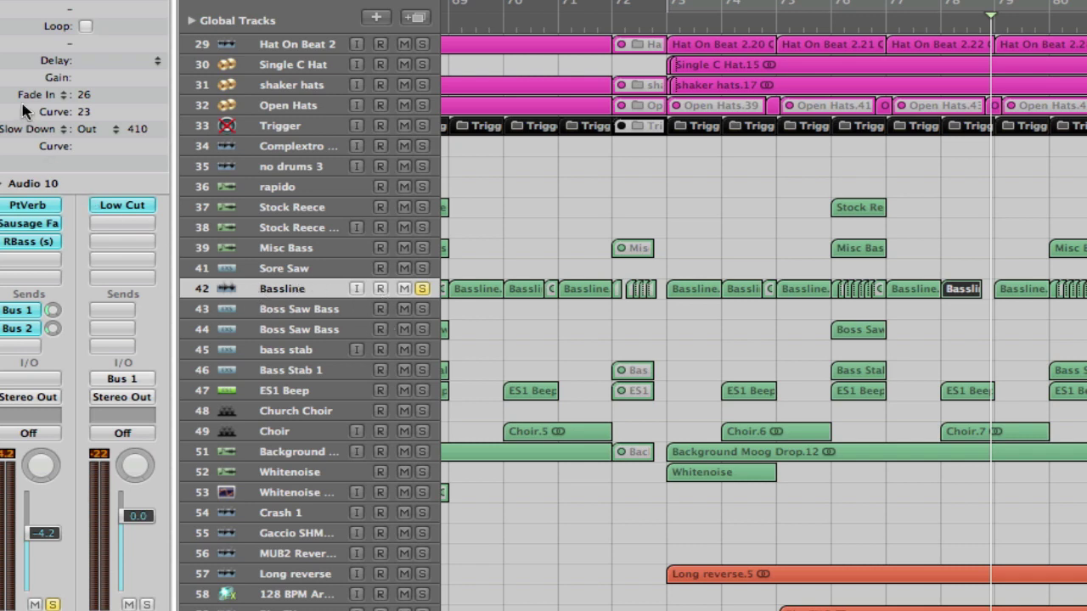
{"action": "left_click", "coordinate": [286, 349]}
{"action": "left_click", "coordinate": [292, 334]}
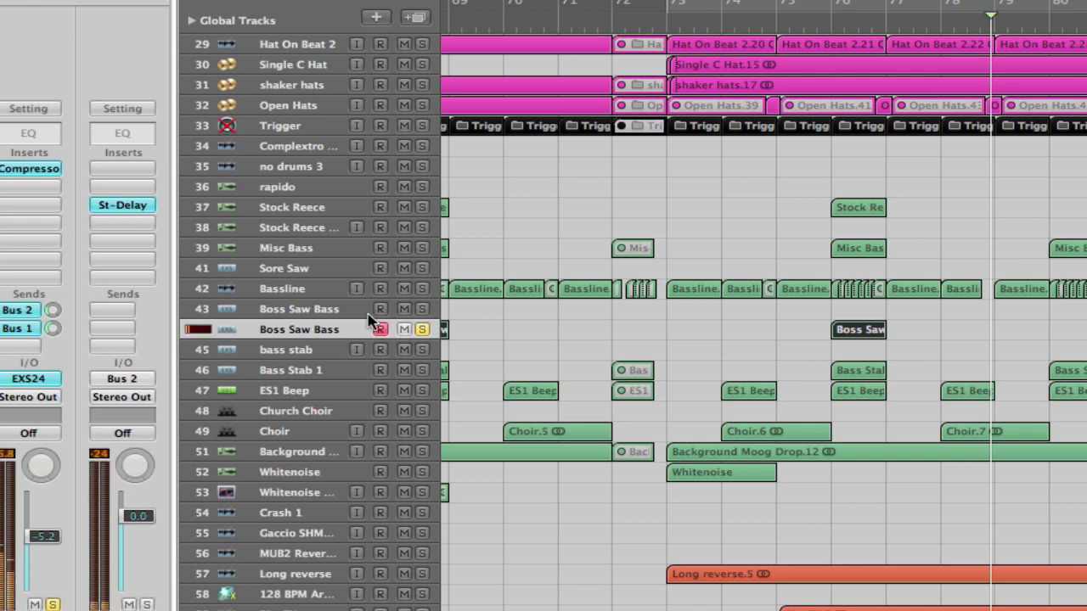
Step: Solo the Bass Stab 1 and ES1 Beep tracks and show each one's channel strip
{"action": "left_click", "coordinate": [321, 371]}
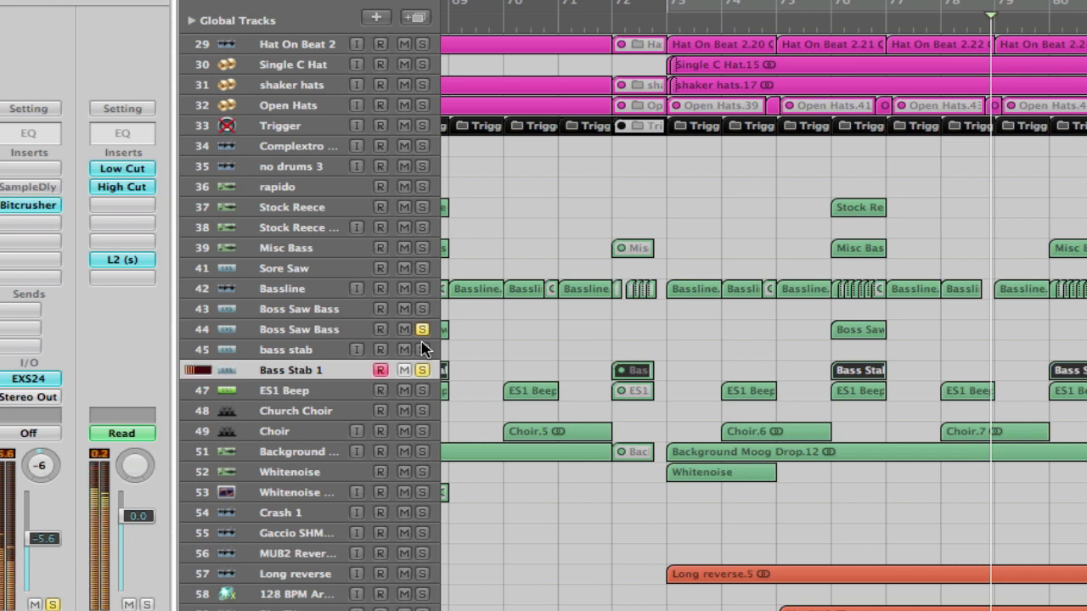
{"action": "left_click", "coordinate": [422, 391]}
{"action": "left_click", "coordinate": [306, 391]}
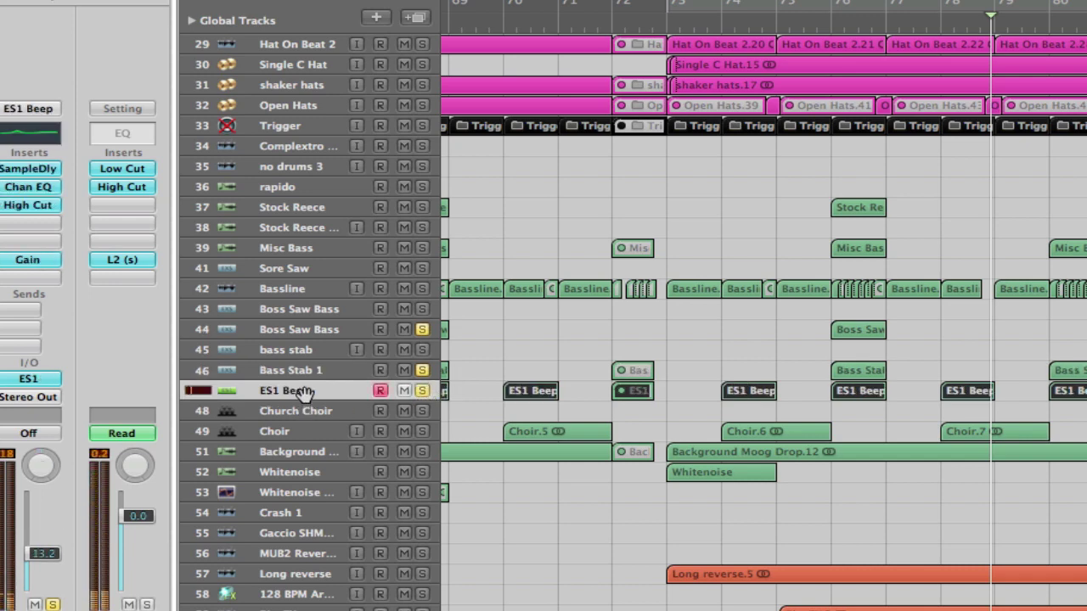
Step: Solo Choir, Church Choir, Background and Stock Reece one after another, showing each track's channel strip
{"action": "left_click", "coordinate": [422, 431]}
{"action": "left_click", "coordinate": [327, 430]}
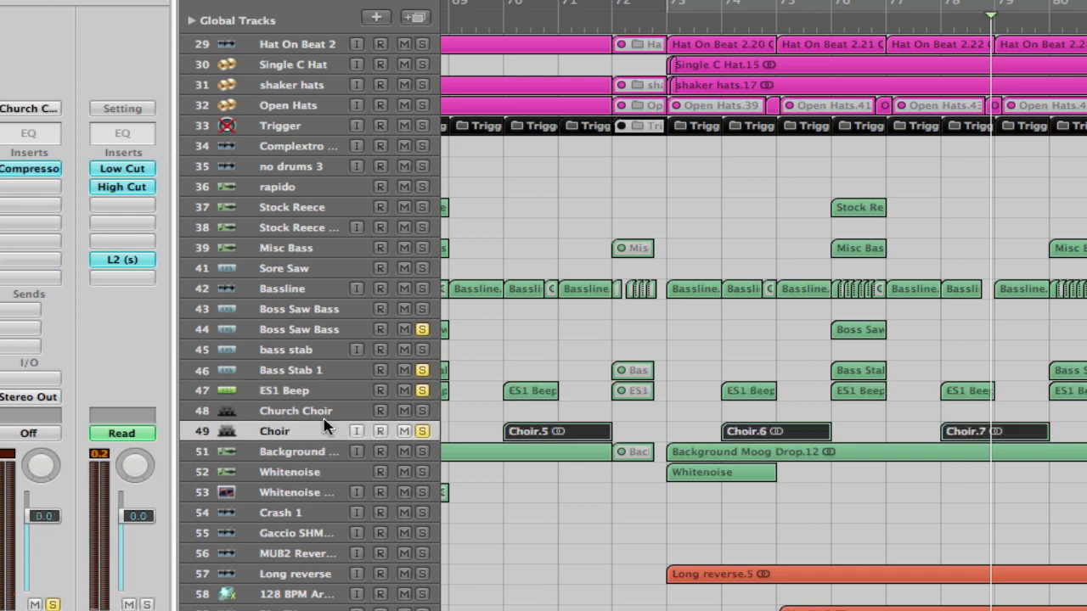
{"action": "left_click", "coordinate": [327, 413]}
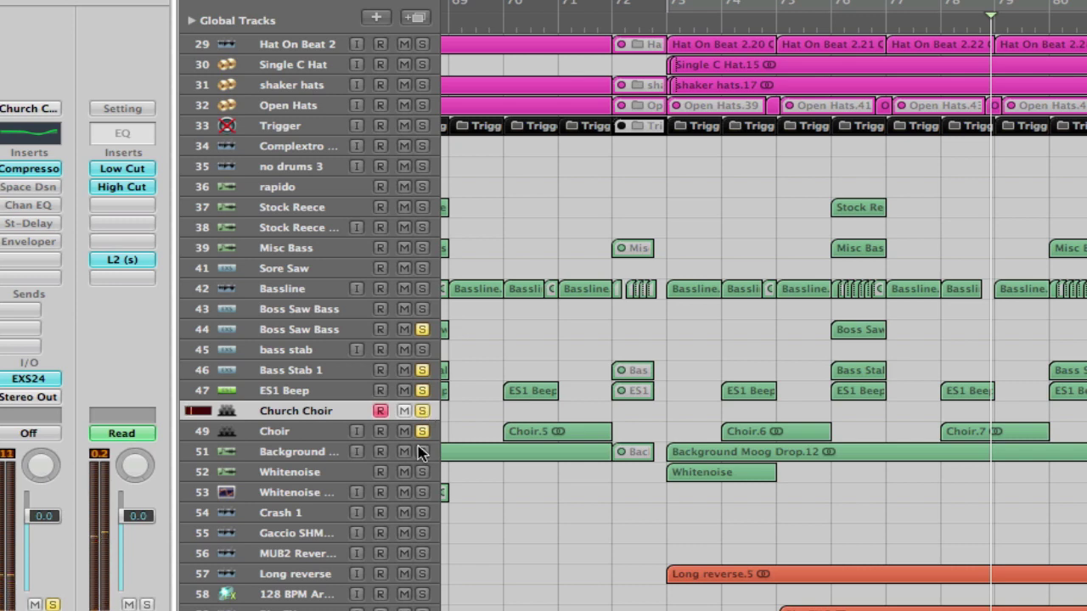
{"action": "left_click", "coordinate": [313, 451]}
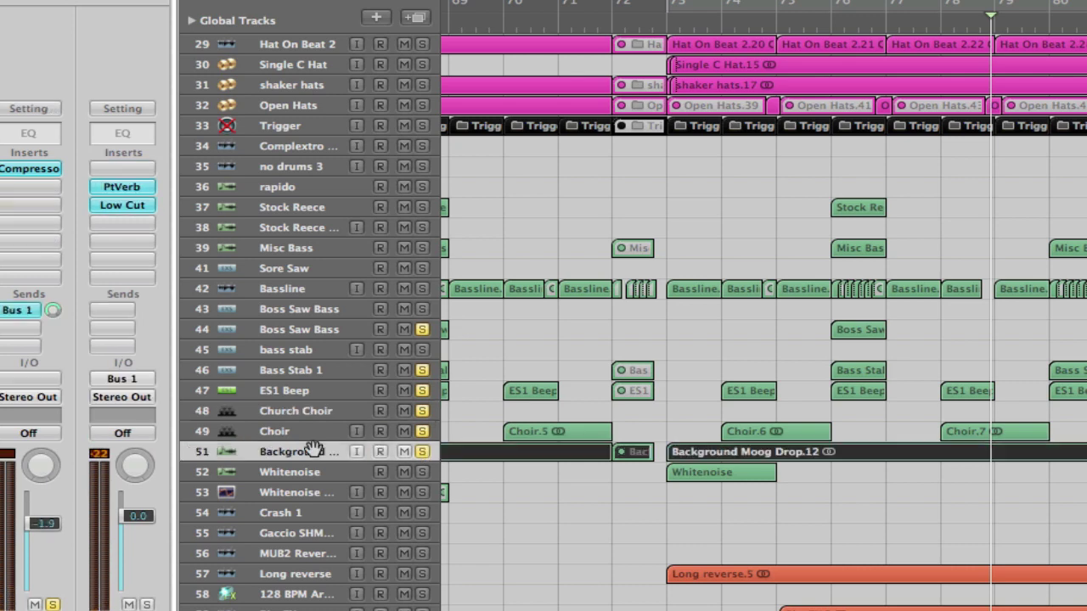
{"action": "left_click", "coordinate": [304, 208]}
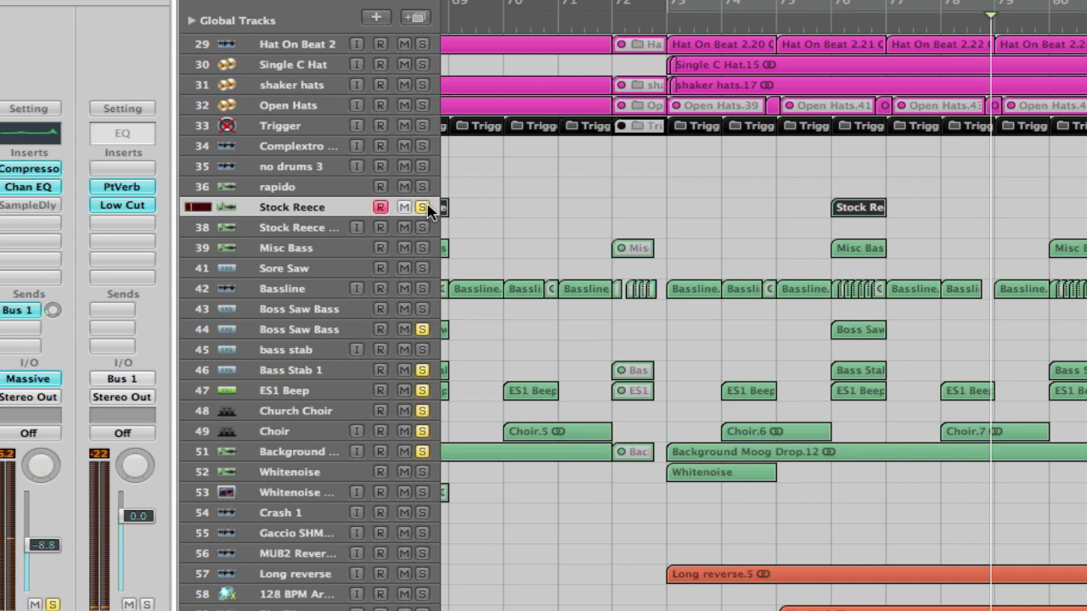
Step: Set the cycle range to bars 101–117, play it with the Chords track soloed and show that track's channel strip
{"action": "scroll", "coordinate": [706, 323], "scroll_direction": "up", "scroll_amount": 1}
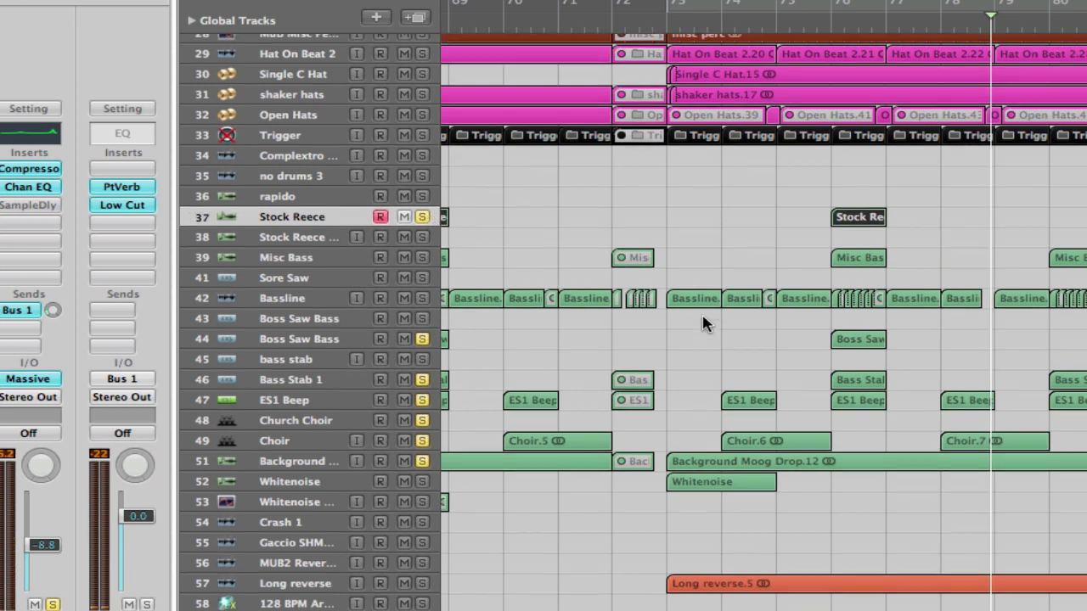
{"action": "left_click", "coordinate": [722, 267], "text": "ctrl+alt"}
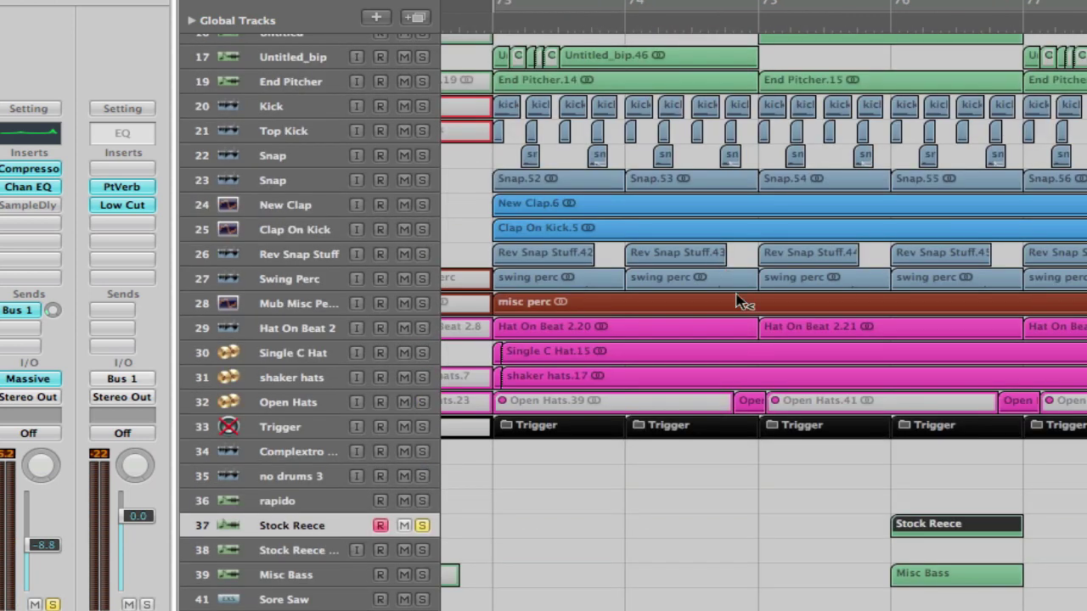
{"action": "left_click", "coordinate": [756, 383], "text": "ctrl+alt"}
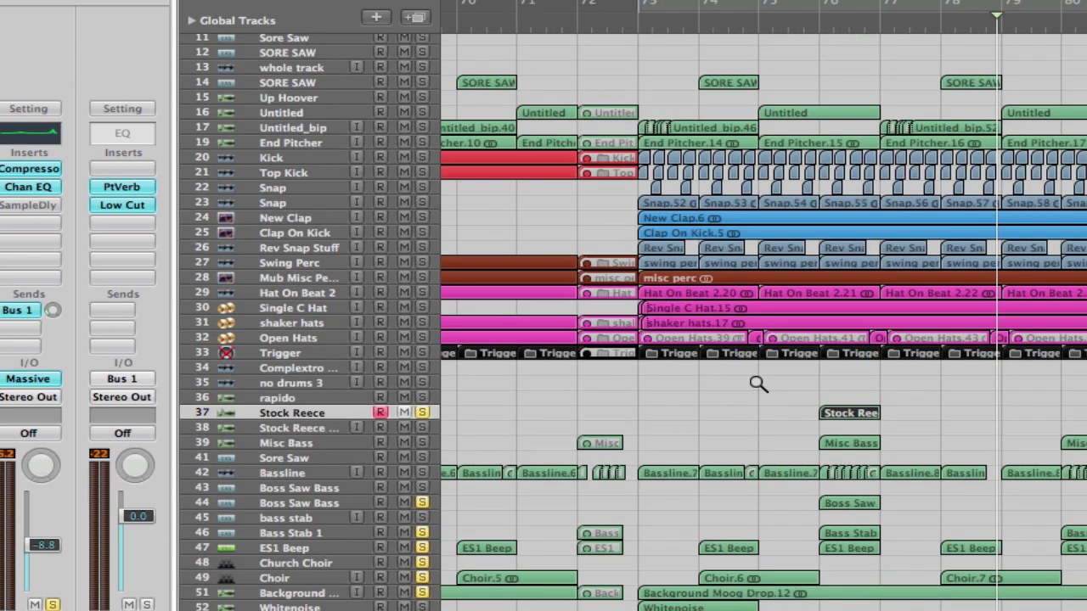
{"action": "left_click", "coordinate": [758, 384], "text": "ctrl+alt"}
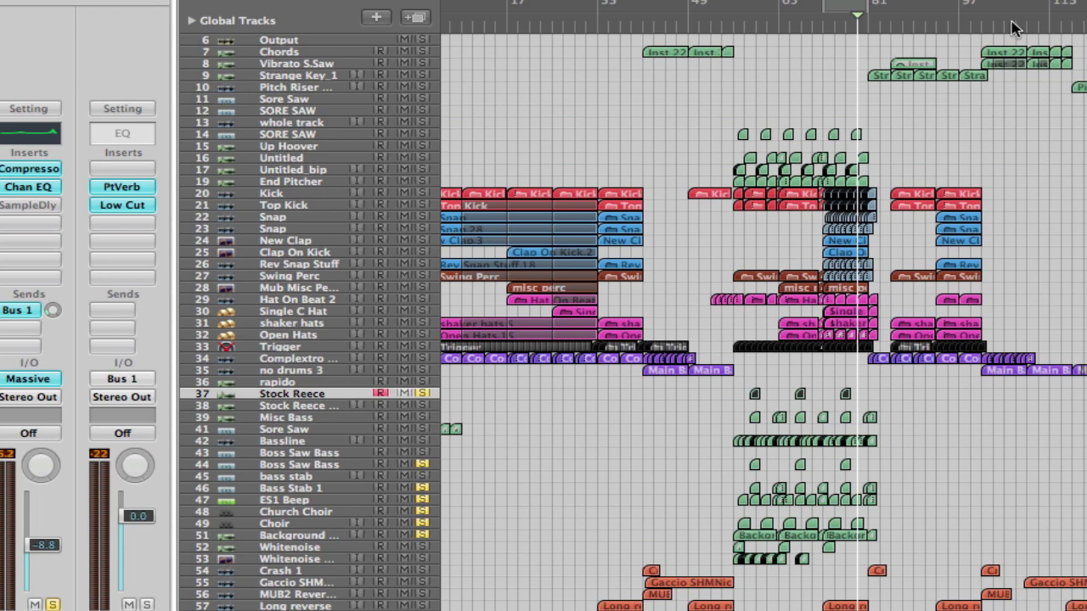
{"action": "left_click_drag", "start_coordinate": [973, 45], "coordinate": [1080, 124]}
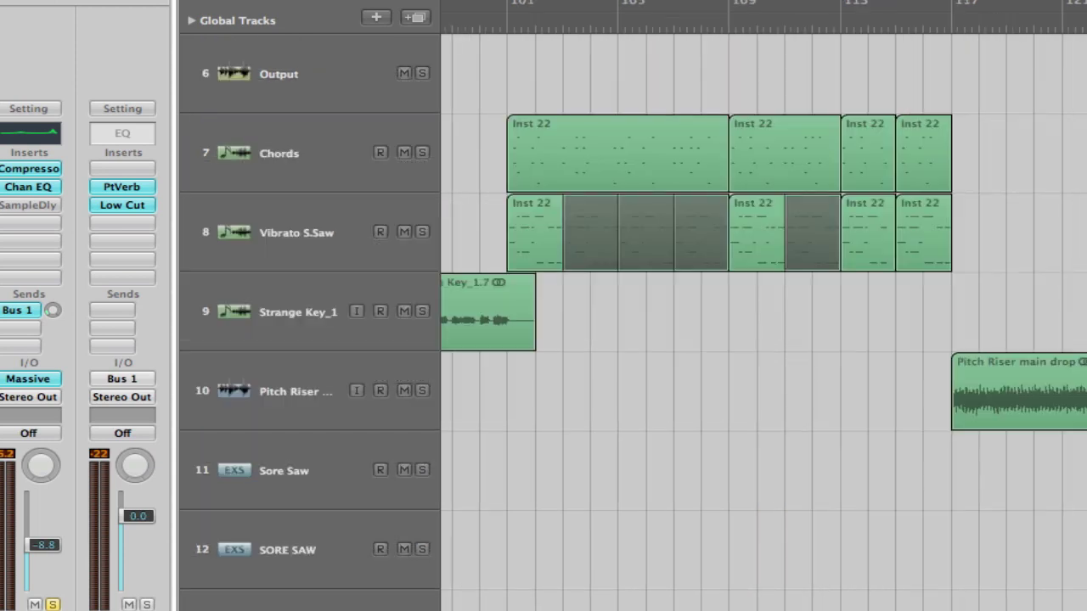
{"action": "left_click_drag", "start_coordinate": [510, 7], "coordinate": [952, 26]}
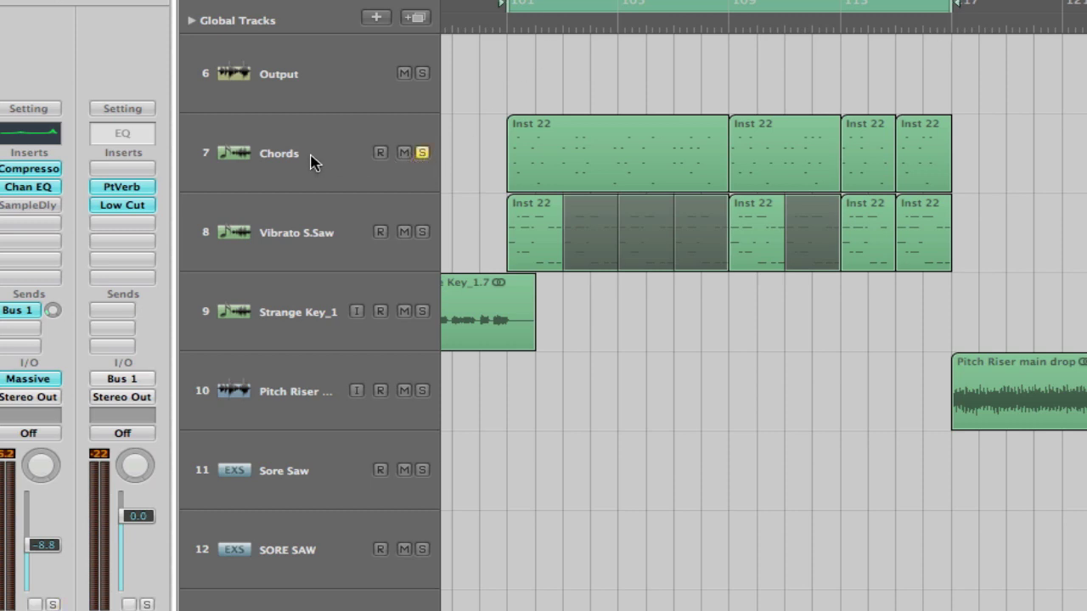
{"action": "key", "text": "space"}
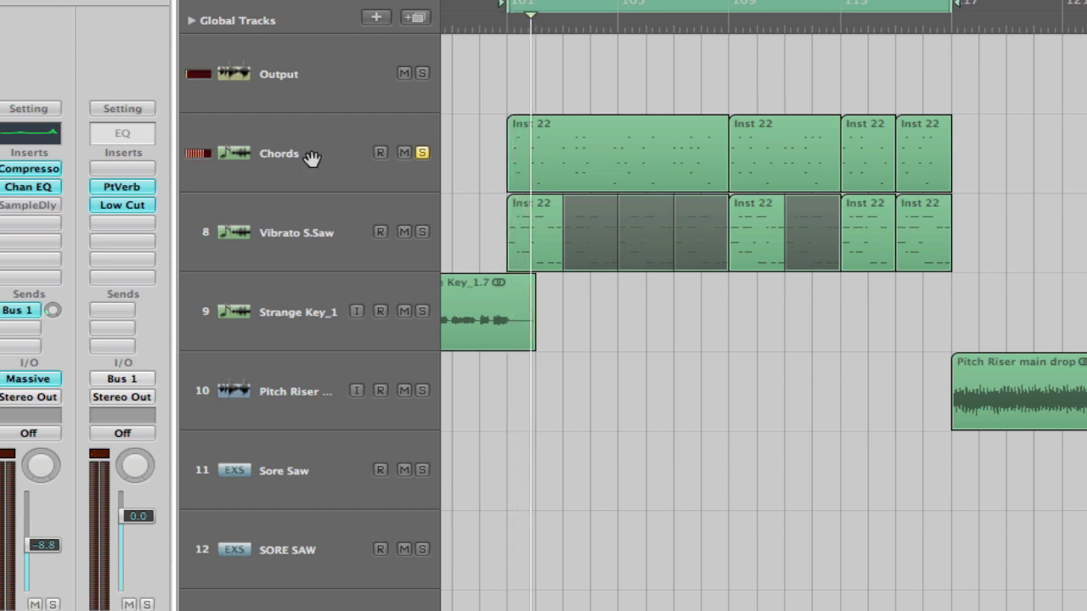
{"action": "left_click", "coordinate": [312, 159]}
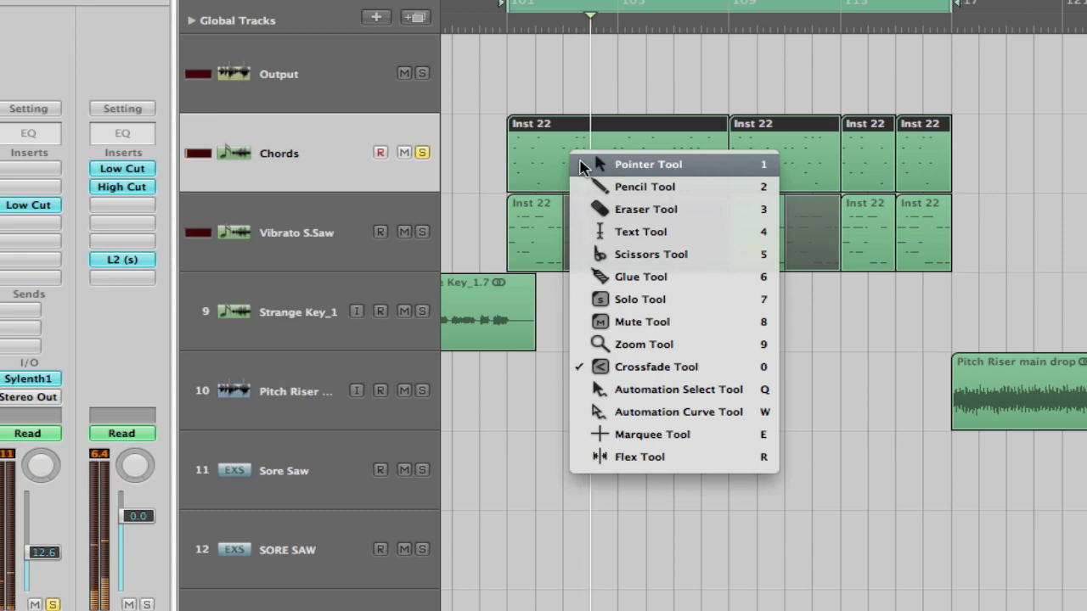
Step: Open the first Chords region in an enlarged Piano Roll with the Pointer Tool and examine its chord pattern from bar 101
{"action": "left_click", "coordinate": [583, 165]}
{"action": "double_click", "coordinate": [583, 167]}
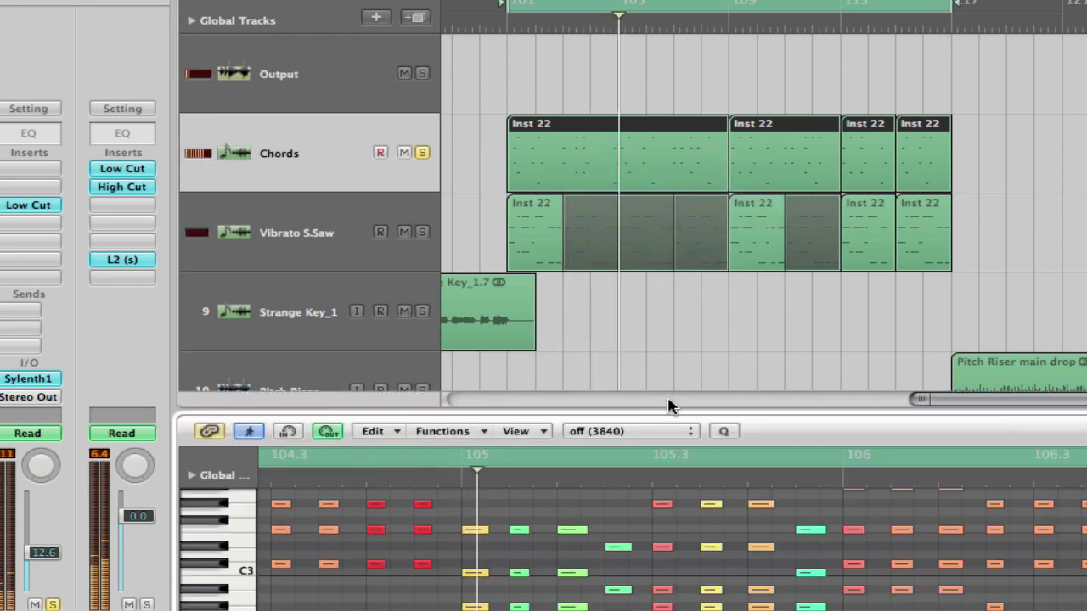
{"action": "left_click_drag", "start_coordinate": [671, 415], "coordinate": [677, 104]}
{"action": "scroll", "coordinate": [706, 287], "scroll_direction": "up", "scroll_amount": 5}
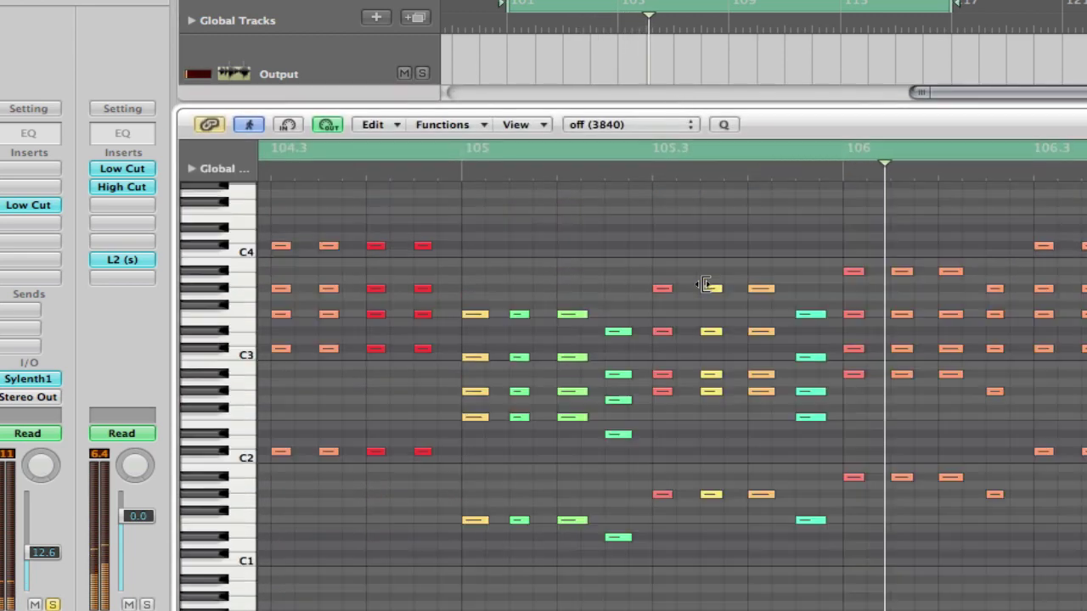
{"action": "scroll", "coordinate": [706, 286], "scroll_direction": "down", "scroll_amount": 2}
{"action": "key", "text": "ctrl+alt+Left"}
{"action": "key", "text": "ctrl+alt+Left"}
{"action": "key", "text": "ctrl+alt+Left"}
{"action": "key", "text": "ctrl+alt+Left"}
{"action": "key", "text": "ctrl+alt+Left"}
{"action": "key", "text": "ctrl+alt+Left"}
{"action": "key", "text": "ctrl+alt+Left"}
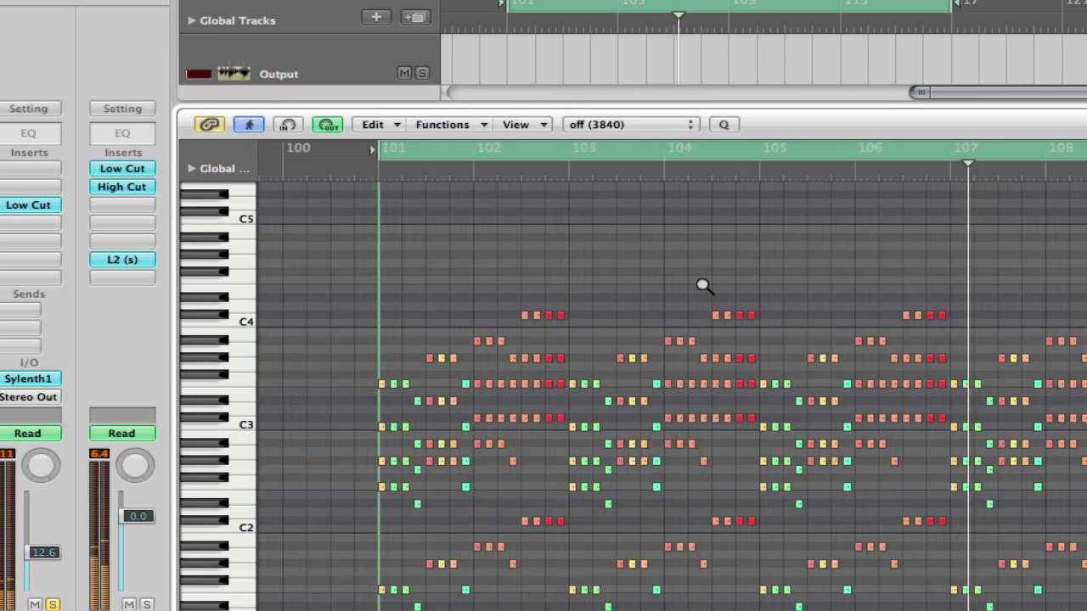
{"action": "scroll", "coordinate": [718, 353], "scroll_direction": "down", "scroll_amount": 3}
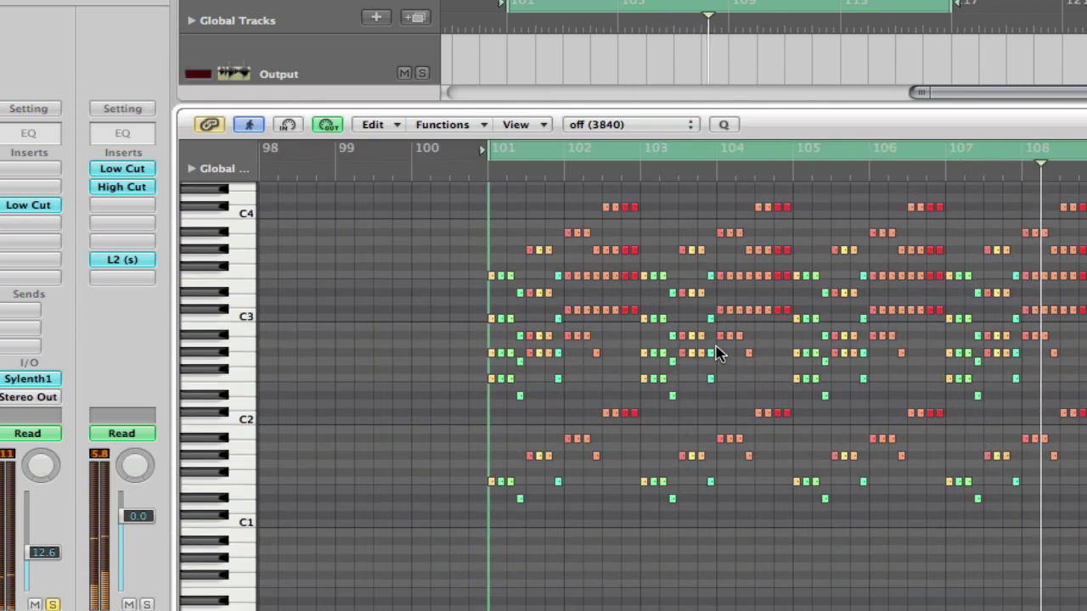
{"action": "scroll", "coordinate": [719, 354], "scroll_direction": "up", "scroll_amount": 1}
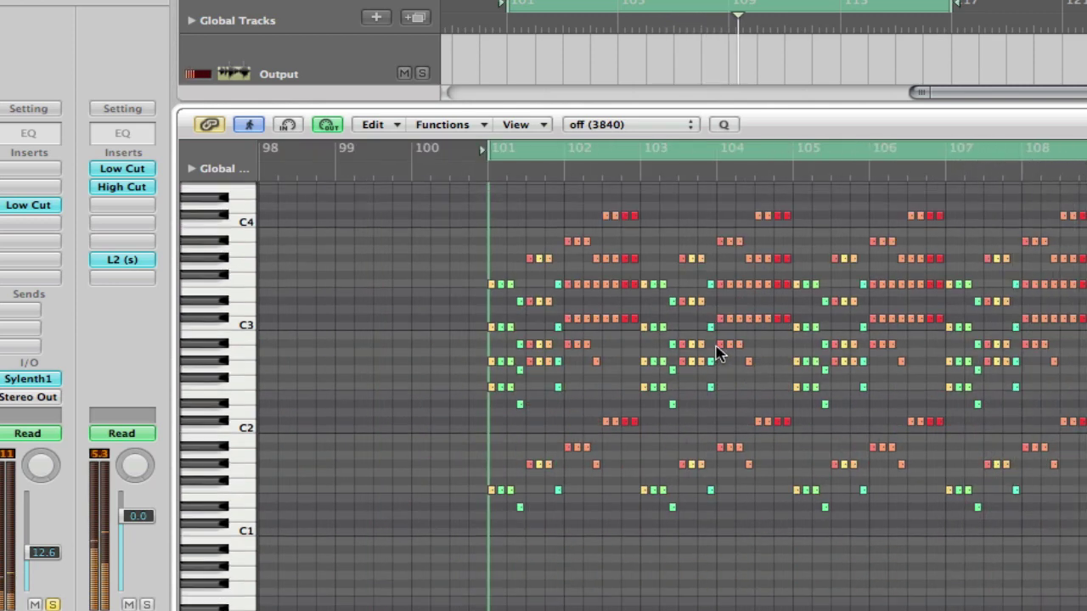
{"action": "key", "text": "p"}
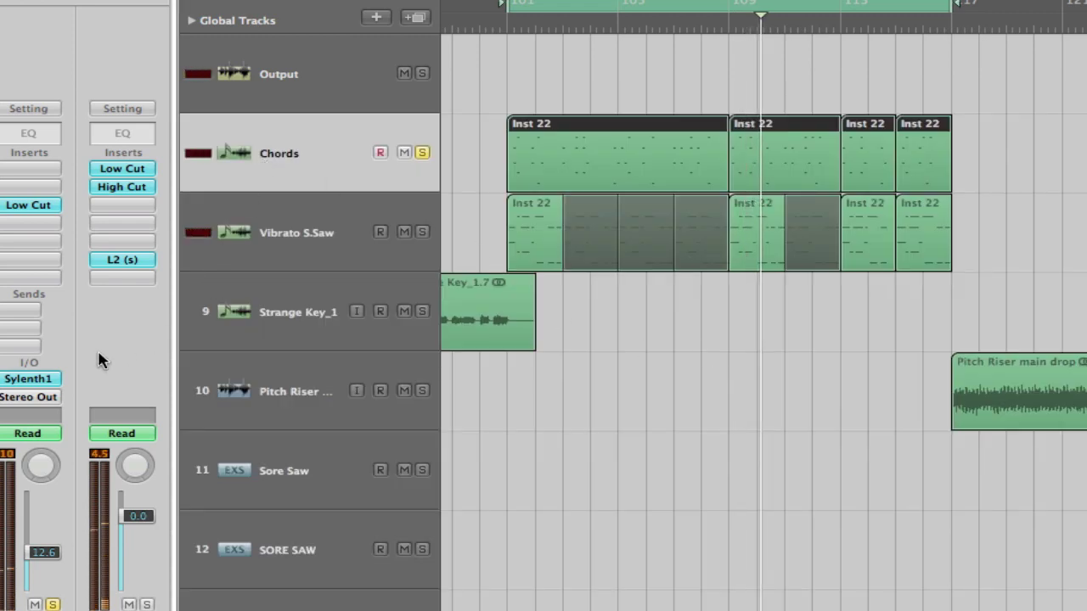
Step: Open the Chords track's Sylenth1 and inspect its chorus, EQ and reverb settings and Part B
{"action": "left_click", "coordinate": [15, 387]}
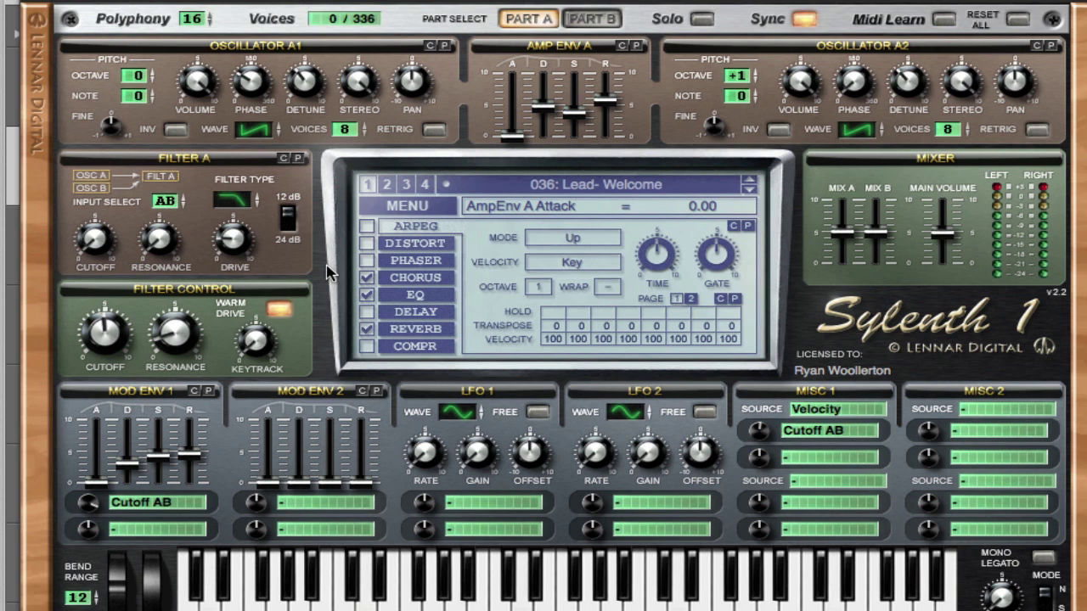
{"action": "left_click", "coordinate": [427, 281]}
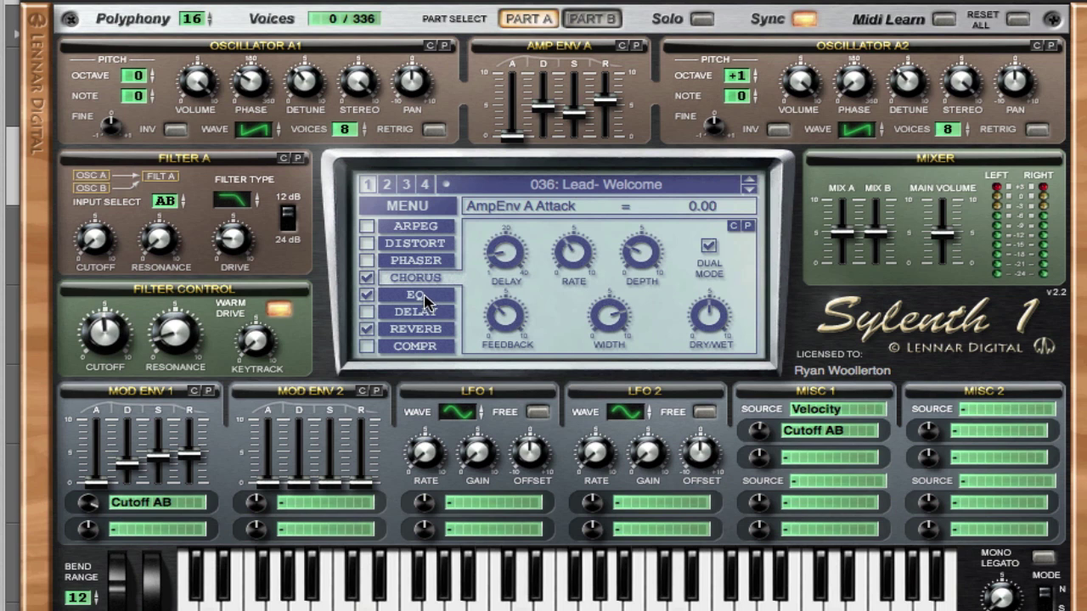
{"action": "left_click", "coordinate": [425, 296]}
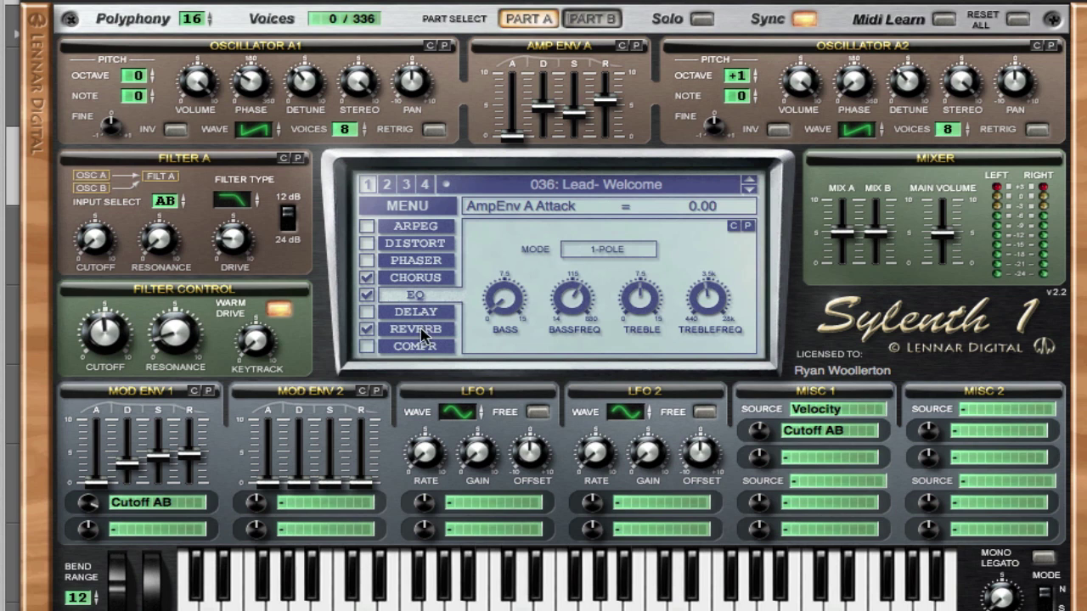
{"action": "left_click", "coordinate": [425, 334]}
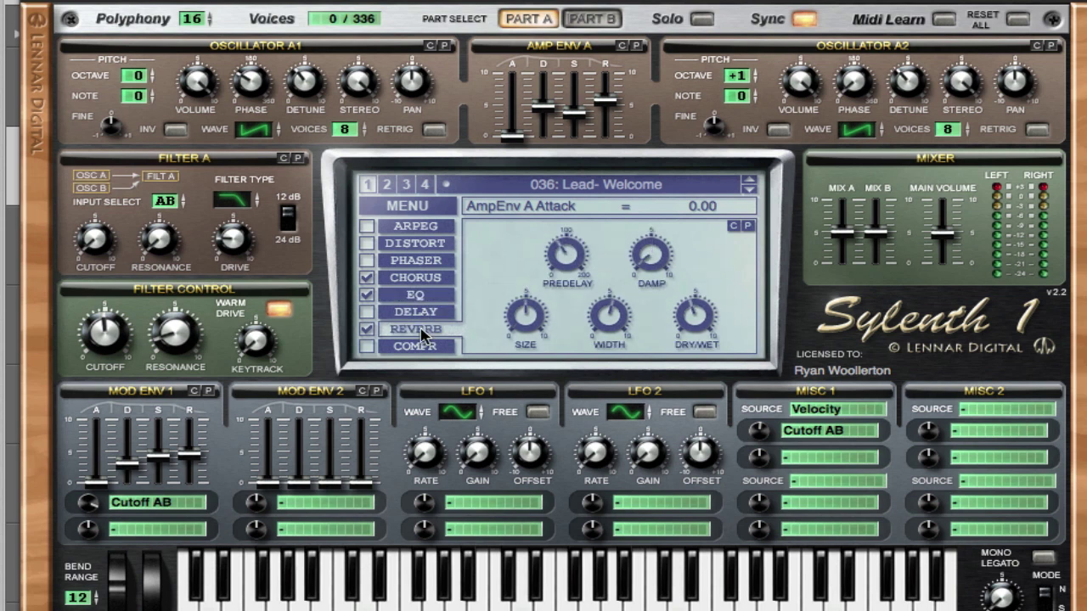
{"action": "left_click", "coordinate": [597, 22]}
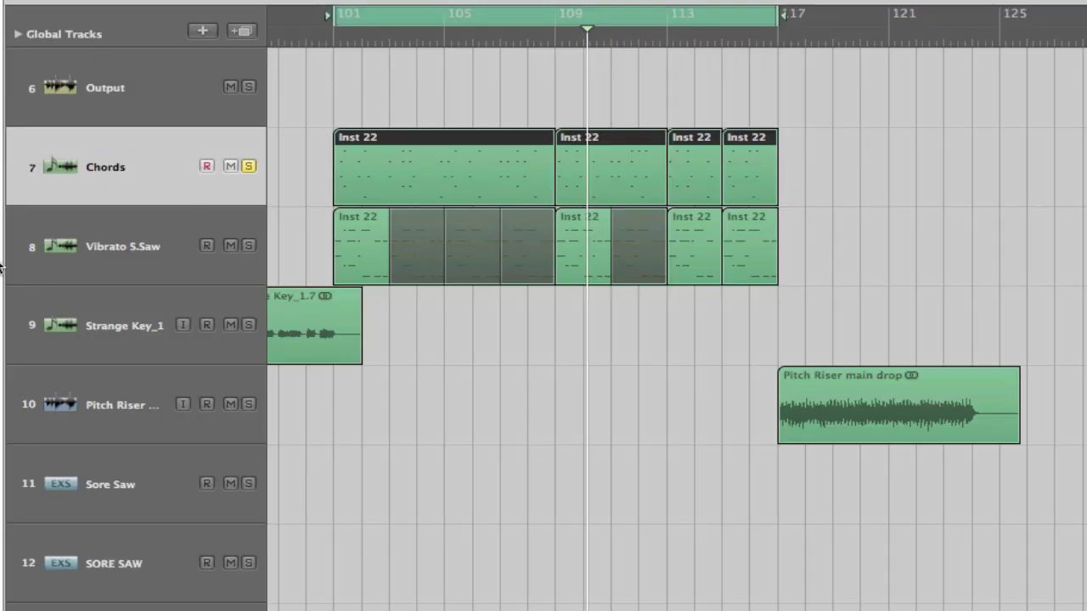
Step: Play the Chords track from bar 101 and briefly show its Sylenth1 filter cutoff automation
{"action": "key", "text": "r"}
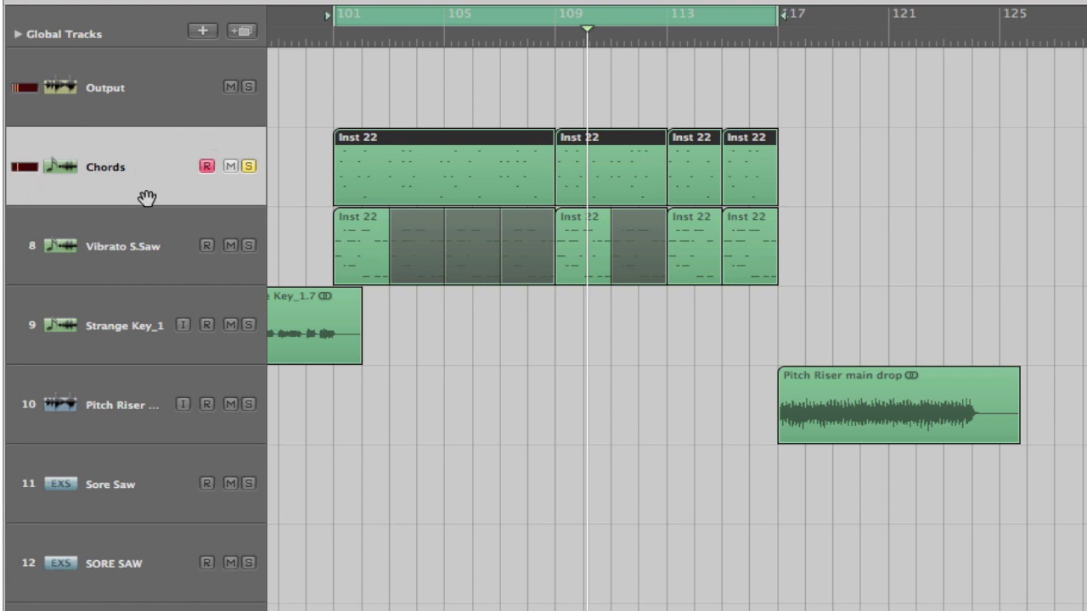
{"action": "key", "text": "space"}
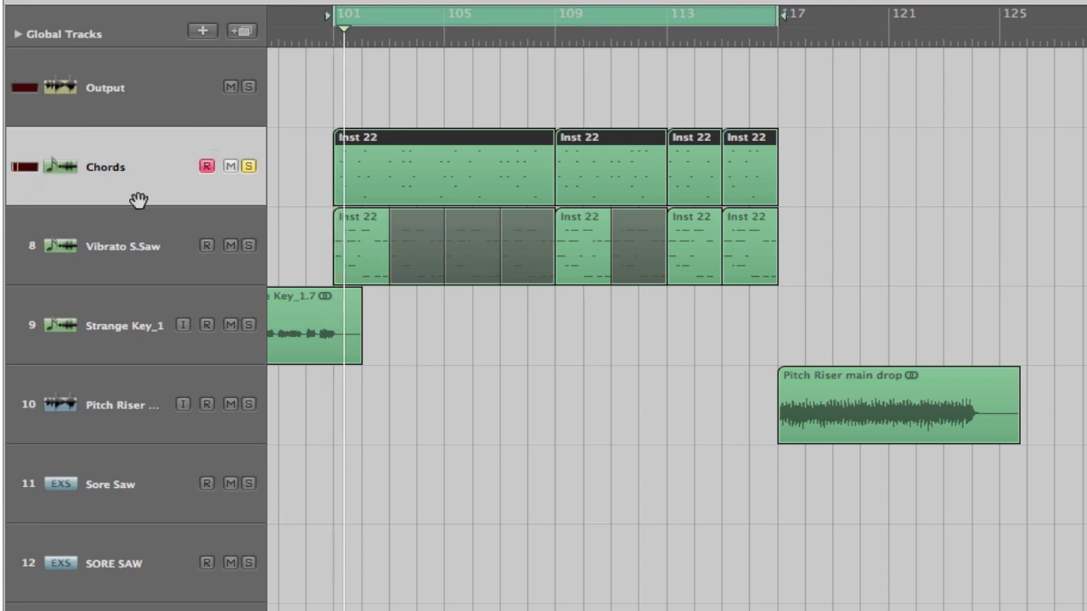
{"action": "key", "text": "a"}
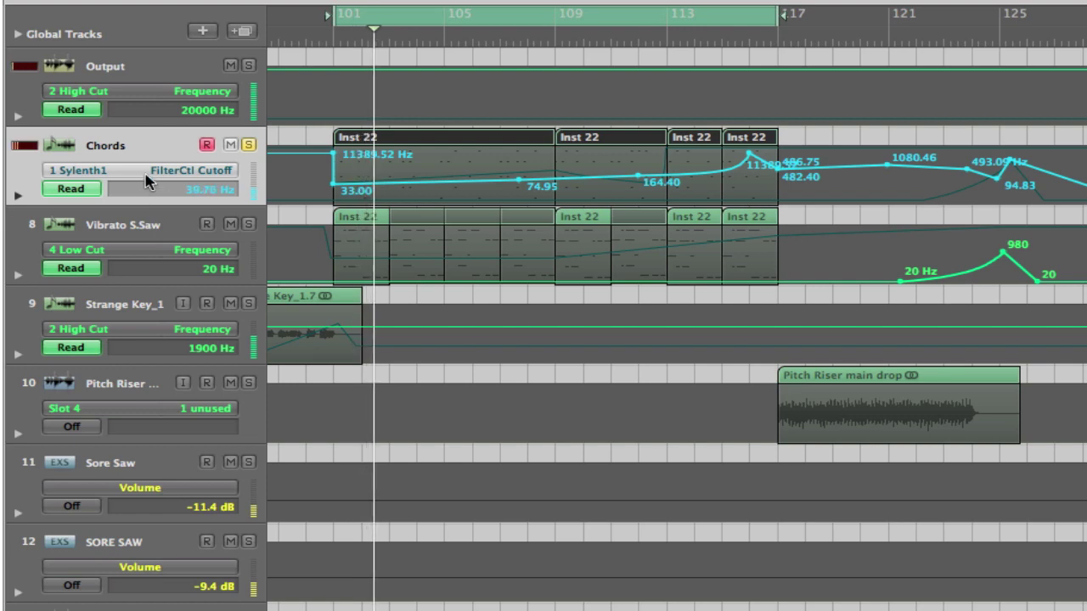
{"action": "key", "text": "a"}
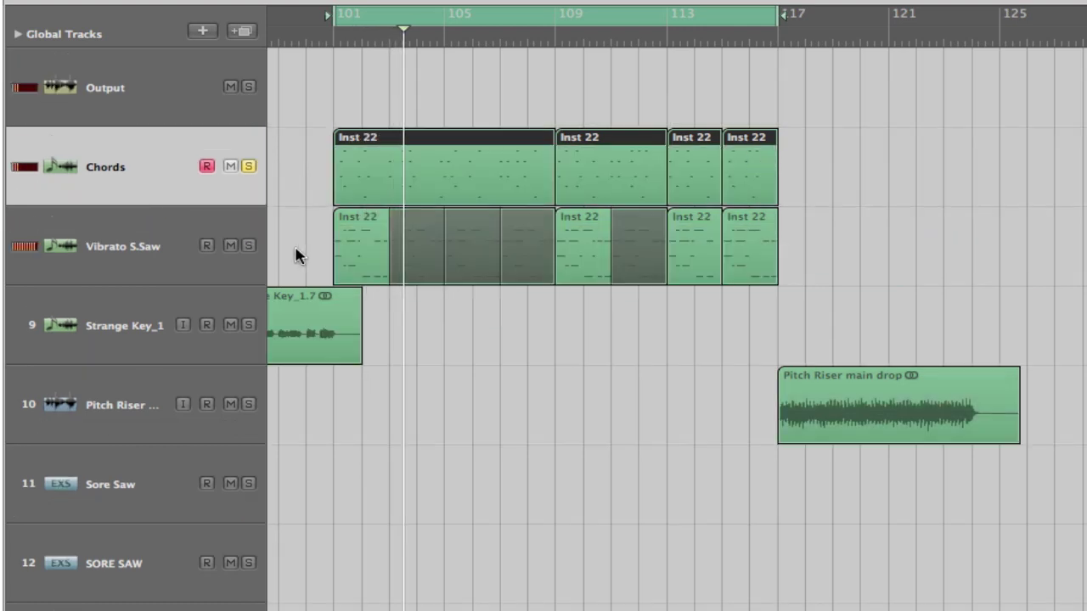
Step: Solo the Vibrato S.Saw track in place of Chords and select it
{"action": "left_click", "coordinate": [250, 246]}
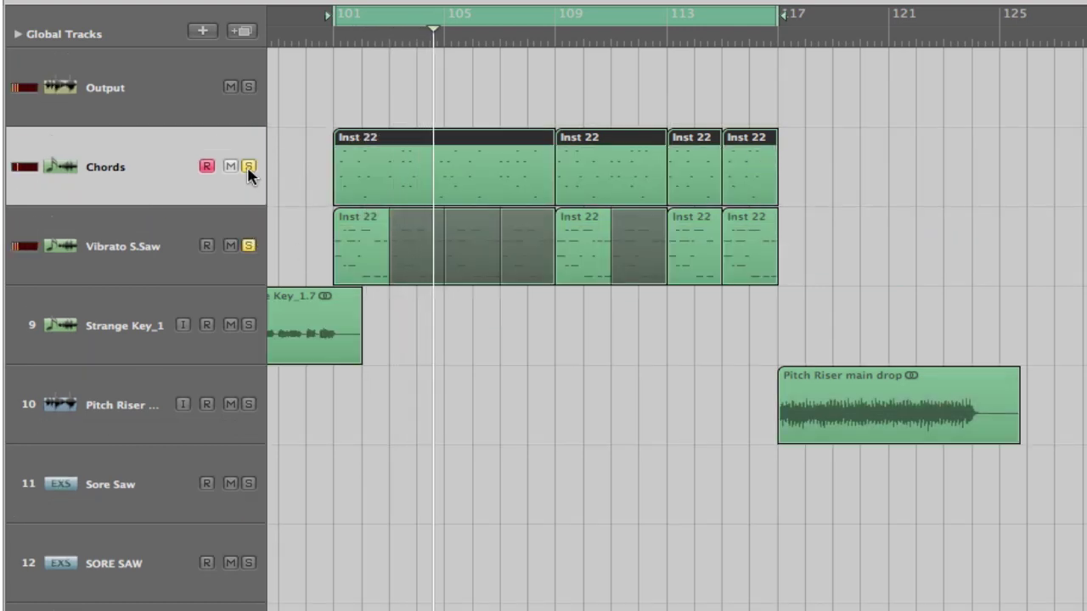
{"action": "left_click", "coordinate": [249, 168]}
{"action": "left_click", "coordinate": [106, 255]}
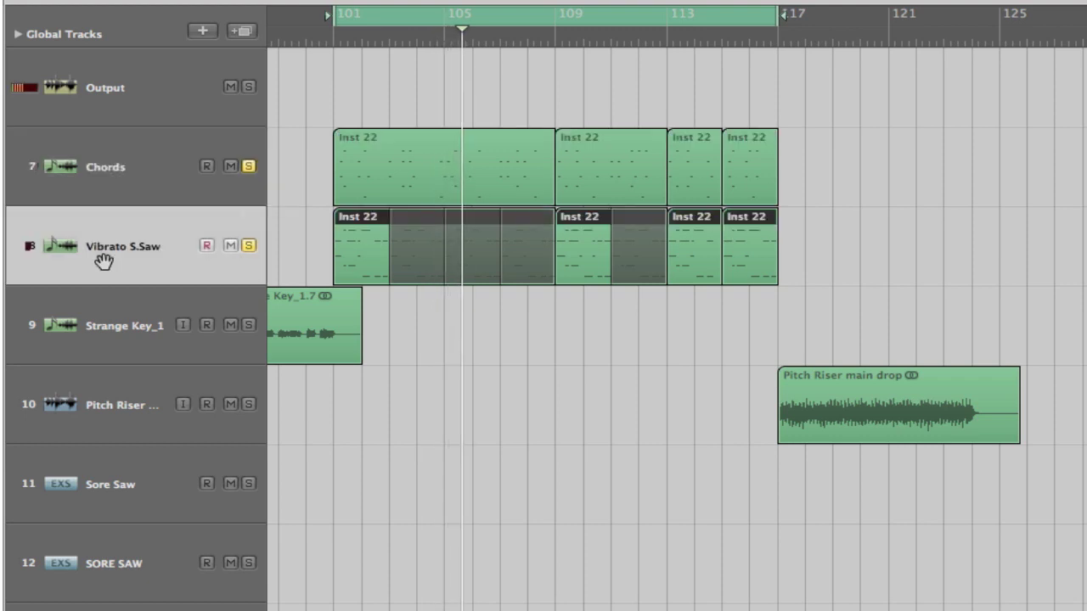
{"action": "left_click", "coordinate": [247, 168]}
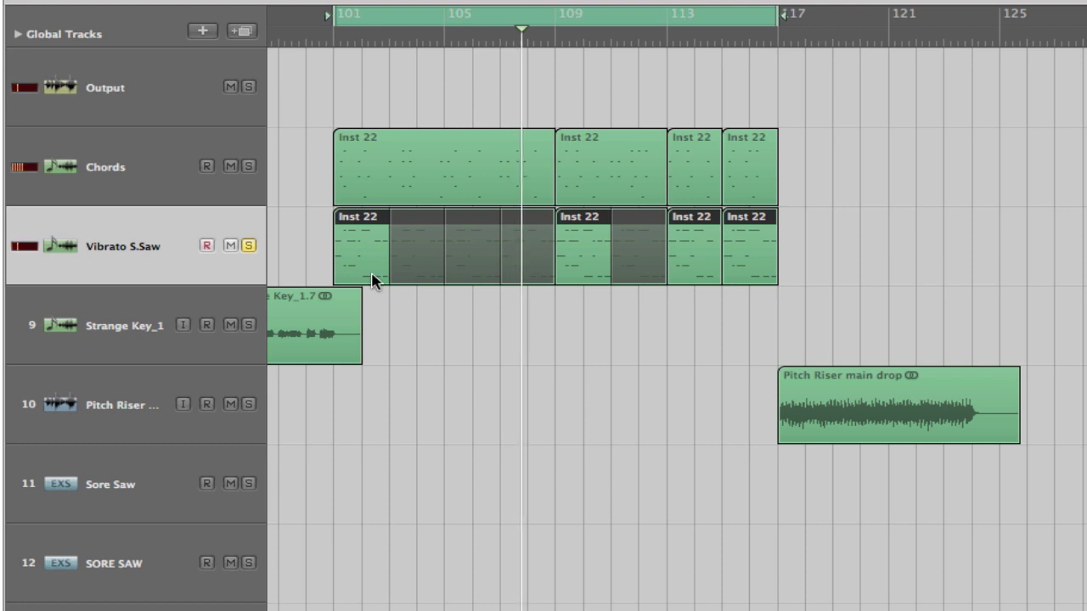
Step: Examine the first Vibrato S.Saw region's notes in the Piano Roll and return to the arrangement
{"action": "double_click", "coordinate": [370, 249]}
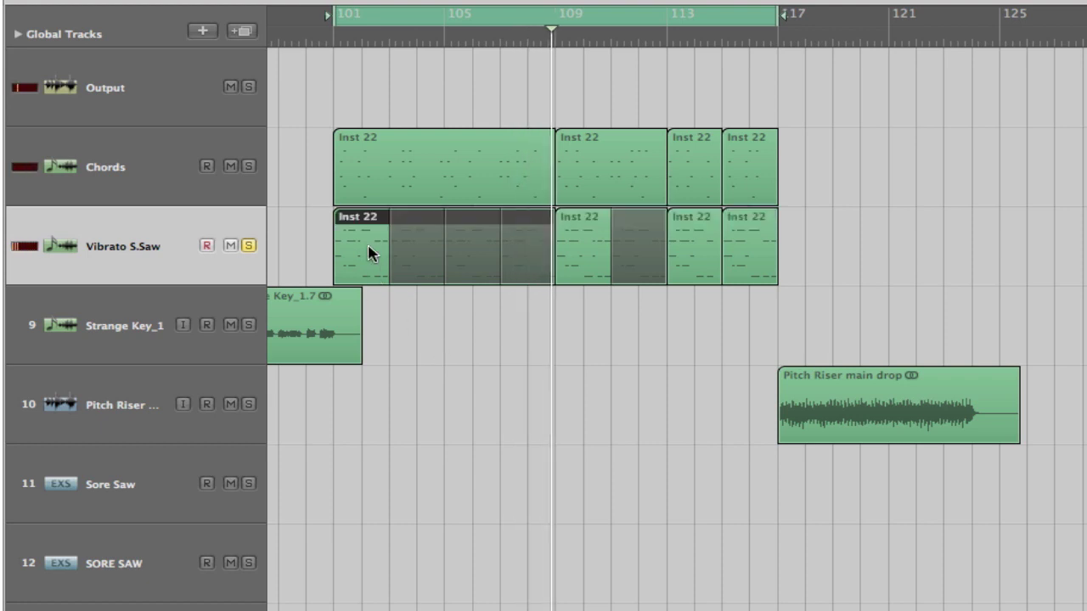
{"action": "scroll", "coordinate": [245, 283], "scroll_direction": "up", "scroll_amount": 5}
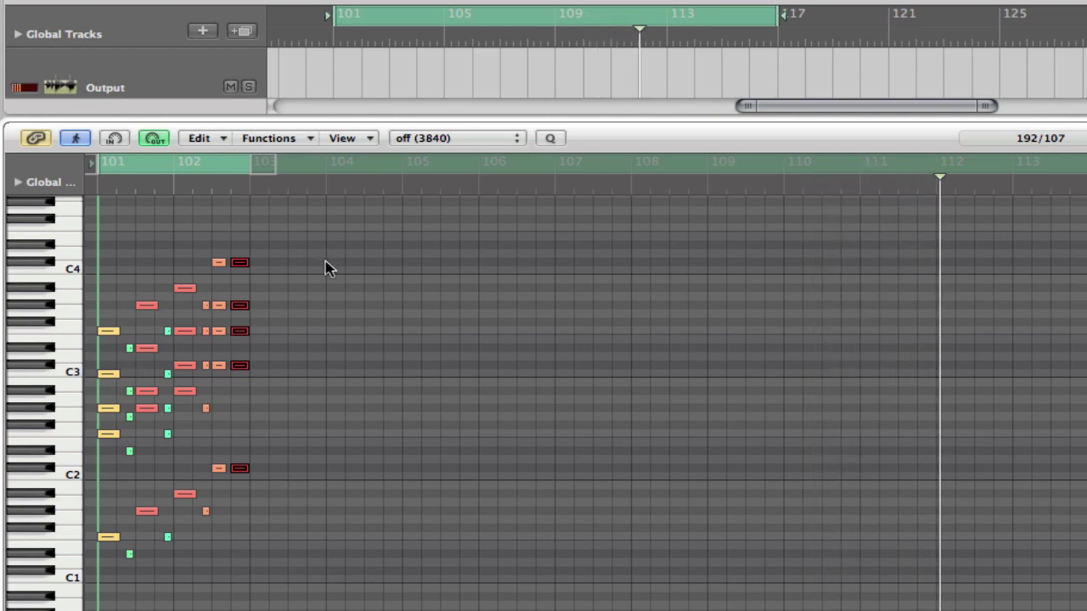
{"action": "key", "text": "p"}
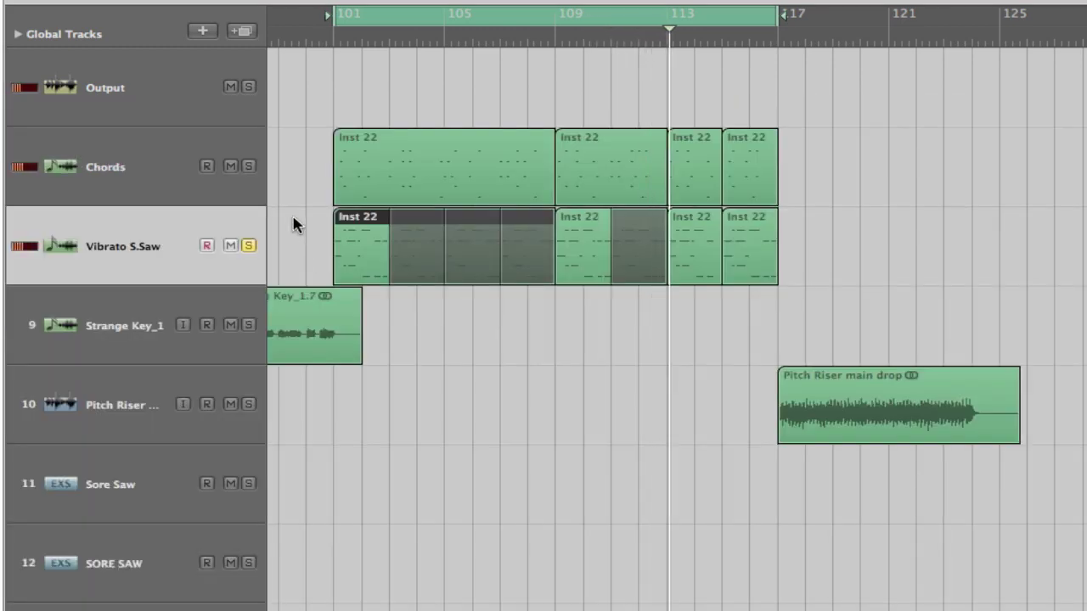
Step: Add the Chords track to the Vibrato S.Saw solo and extend the end of the cycle range to about bar 126
{"action": "left_click", "coordinate": [248, 167]}
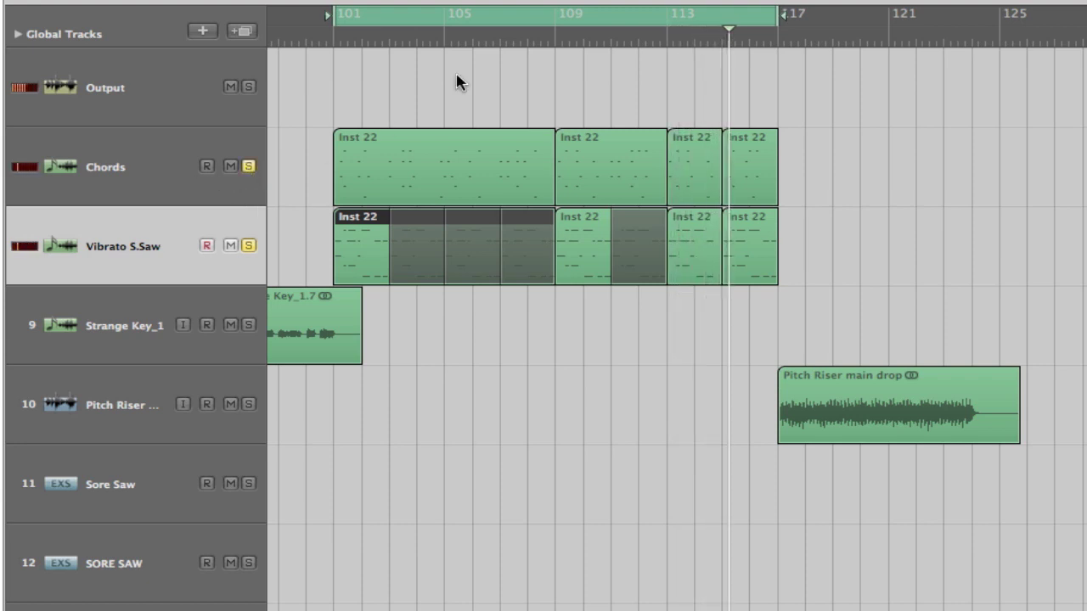
{"action": "left_click", "coordinate": [308, 34]}
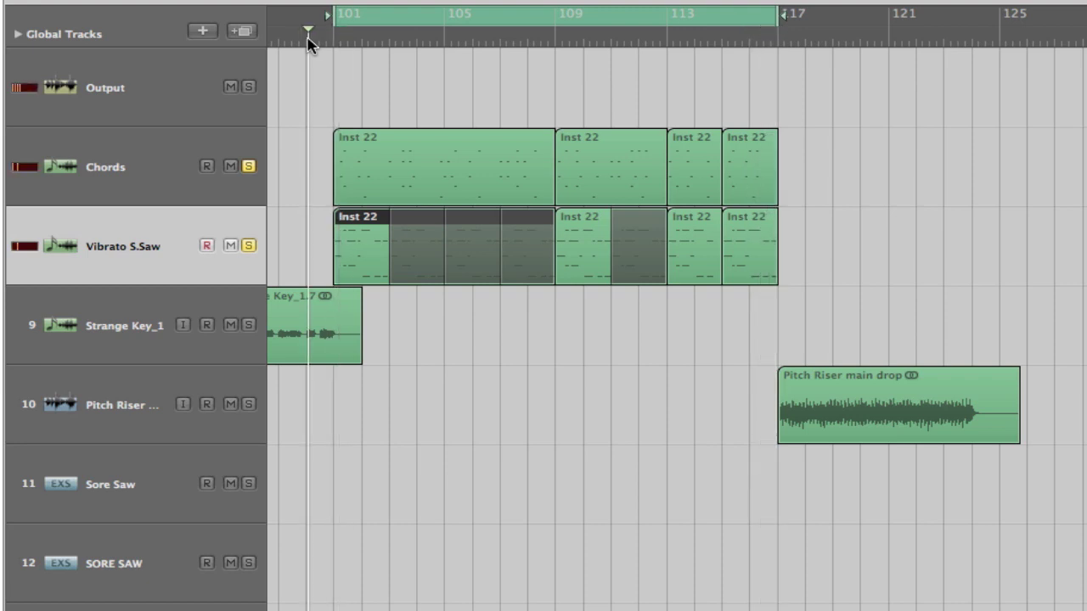
{"action": "left_click_drag", "start_coordinate": [779, 22], "coordinate": [1029, 25]}
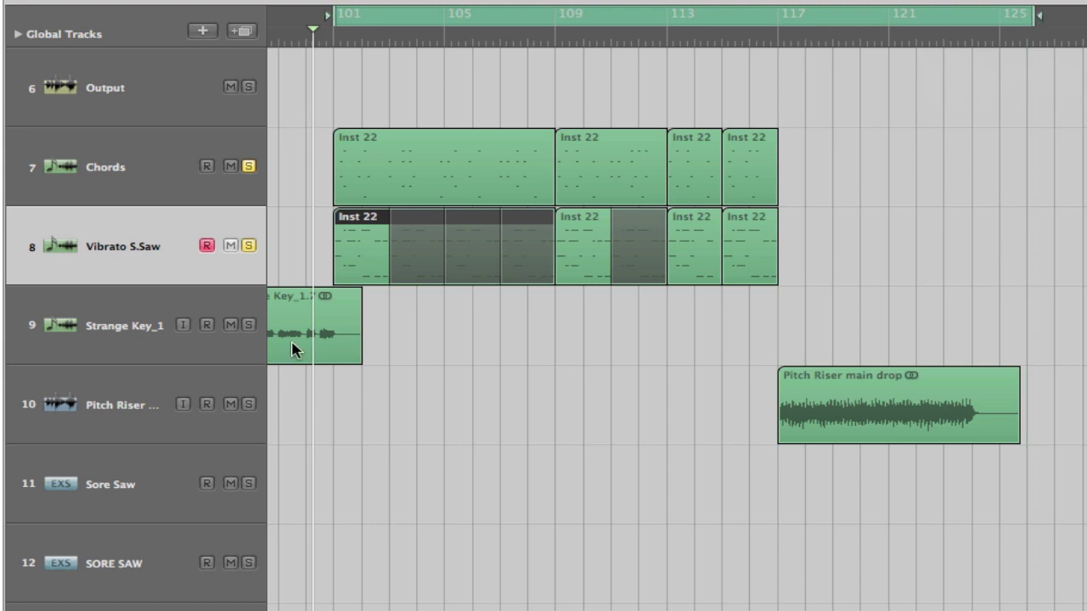
Step: Solo only the Pitch Riser track, select it and play its main drop region from bar 117
{"action": "left_click", "coordinate": [249, 405], "text": "alt"}
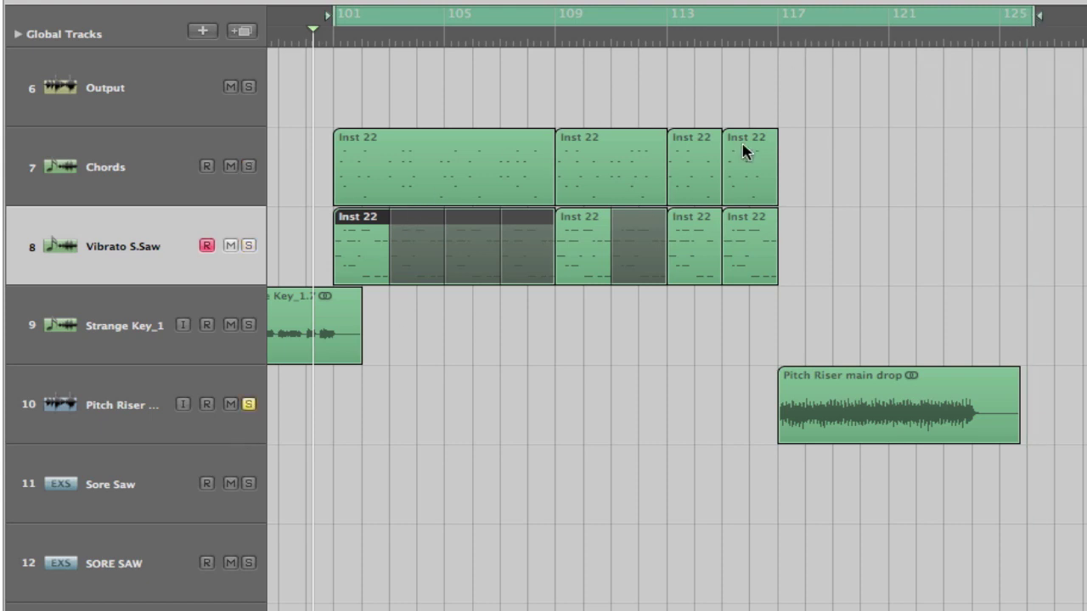
{"action": "left_click", "coordinate": [771, 42]}
{"action": "key", "text": "space"}
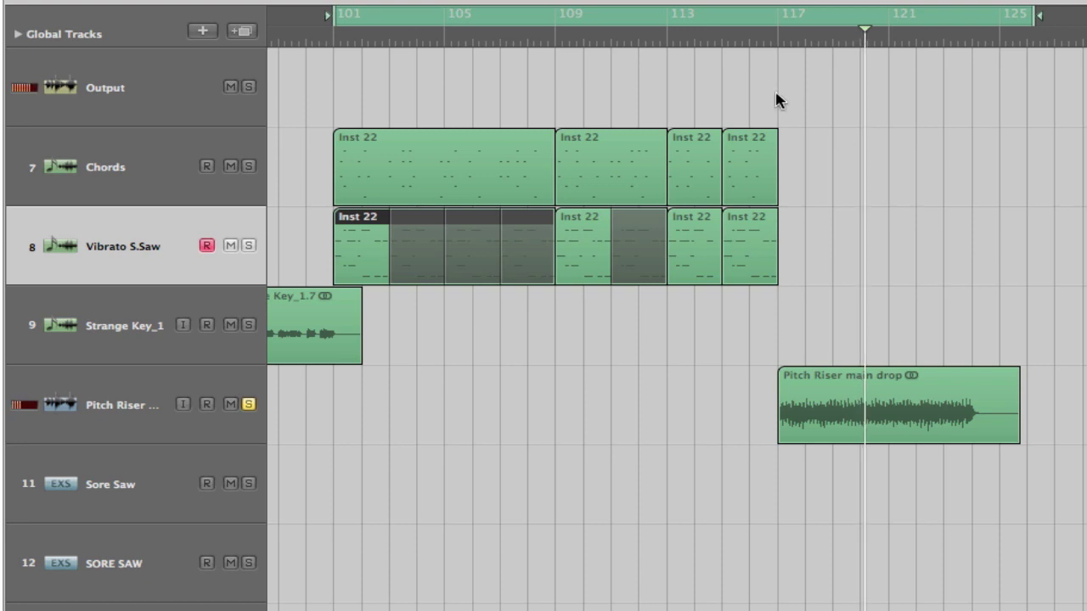
{"action": "left_click", "coordinate": [78, 400]}
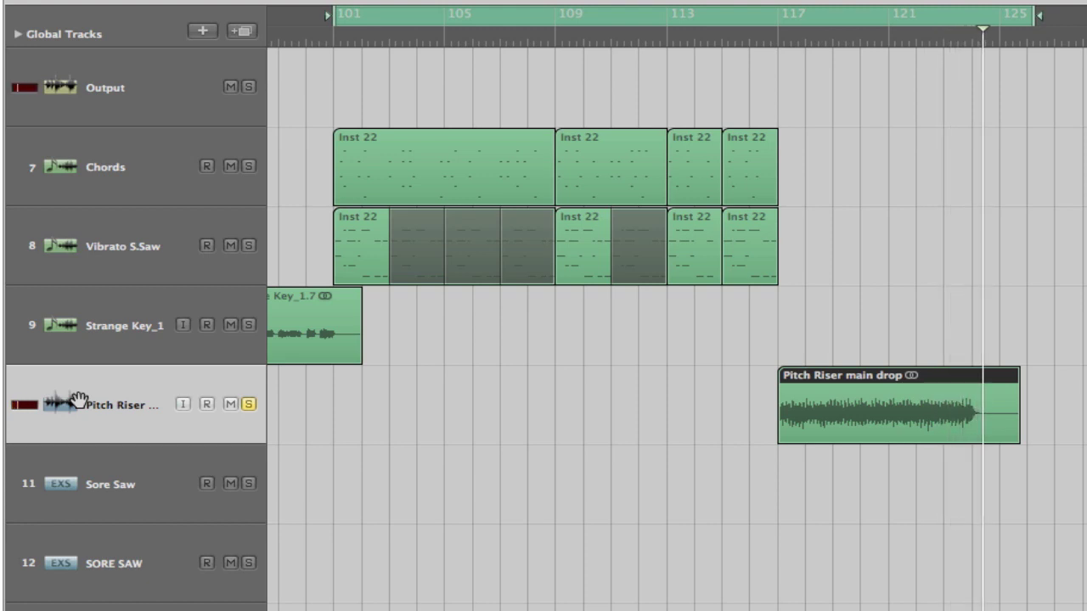
{"action": "key", "text": "space"}
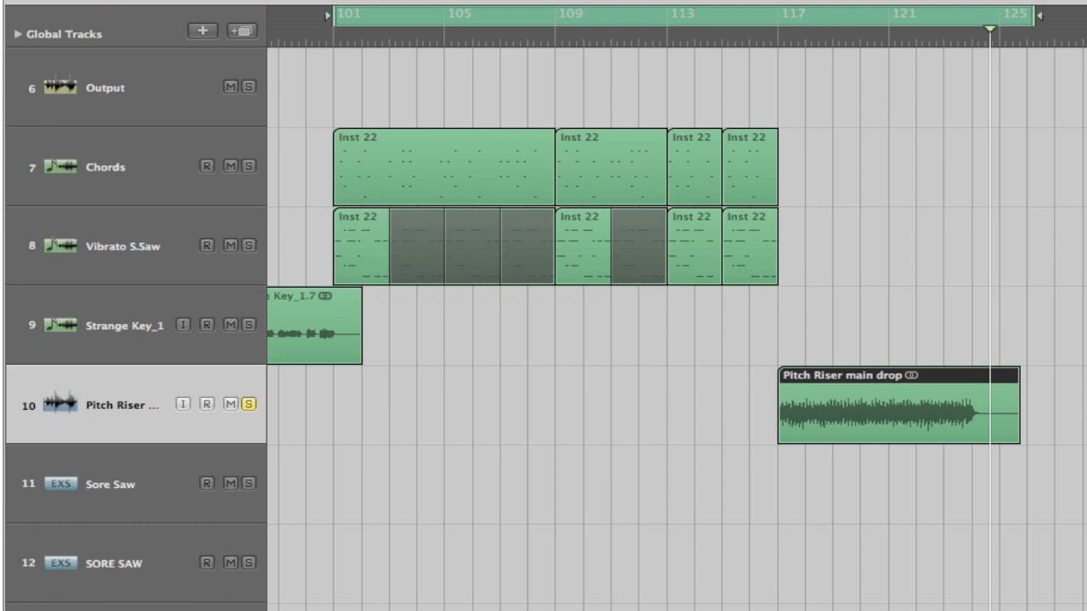
Step: Set the cycle range to bars 81 to 97 in the full song overview
{"action": "left_click", "coordinate": [951, 213], "text": "ctrl+alt"}
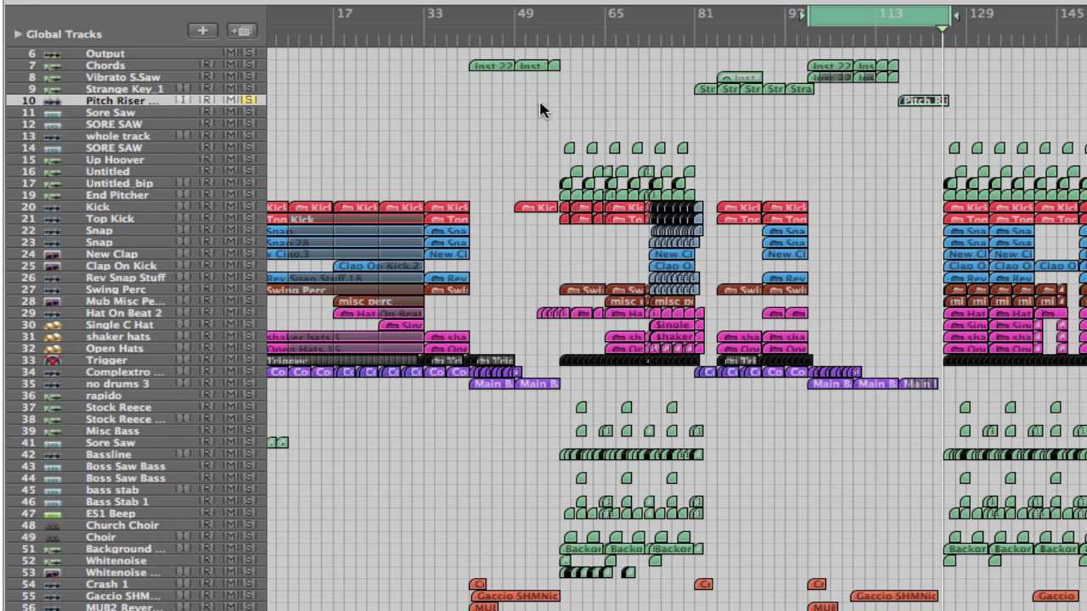
{"action": "scroll", "coordinate": [704, 172], "scroll_direction": "down", "scroll_amount": 1}
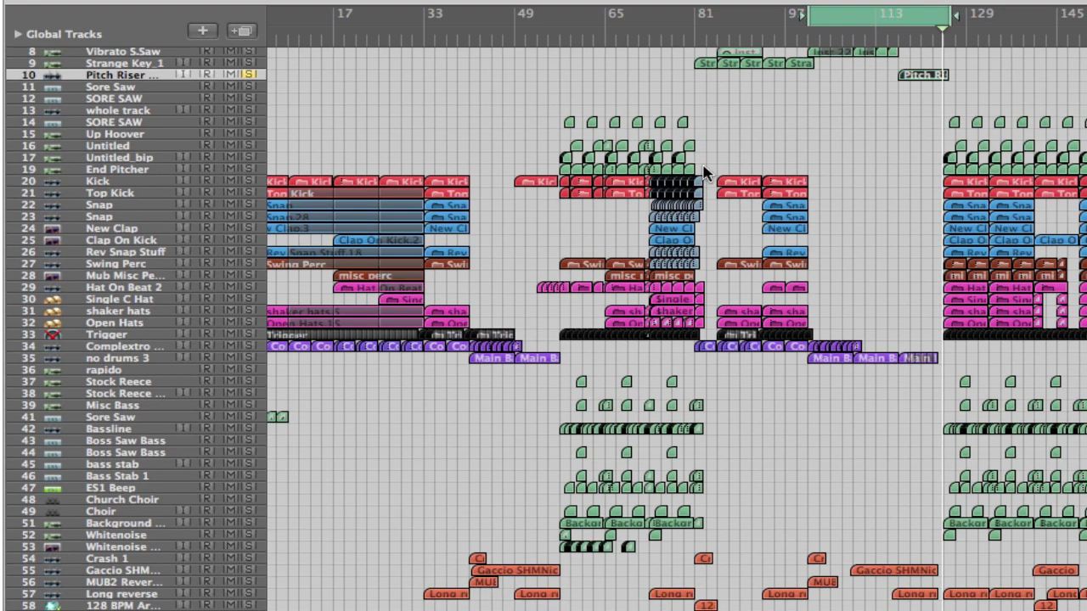
{"action": "scroll", "coordinate": [704, 173], "scroll_direction": "left", "scroll_amount": 2}
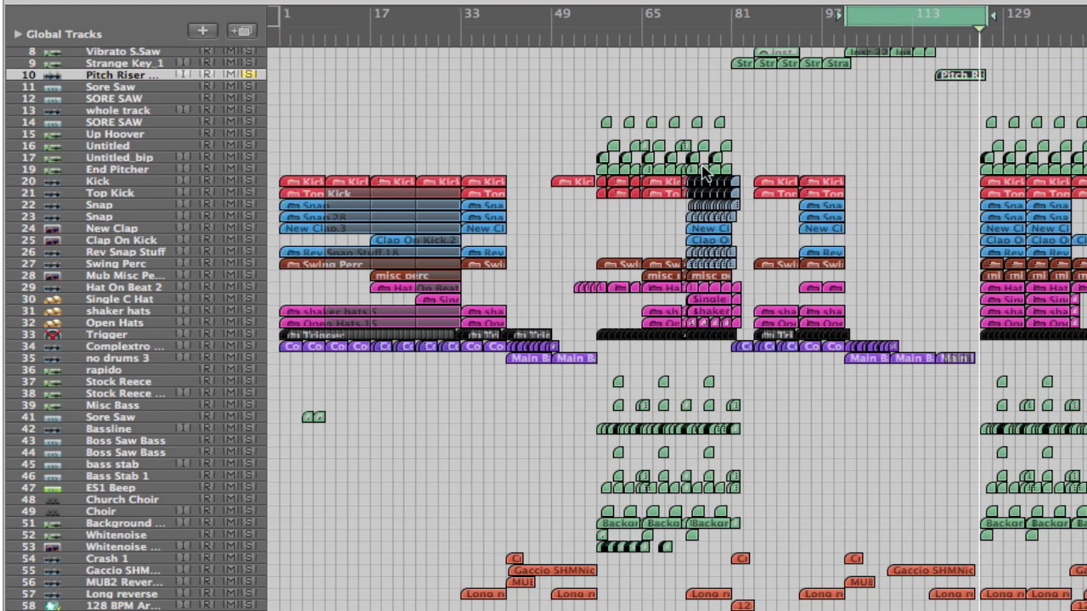
{"action": "scroll", "coordinate": [668, 173], "scroll_direction": "up", "scroll_amount": 1}
{"action": "scroll", "coordinate": [668, 173], "scroll_direction": "down", "scroll_amount": 1}
{"action": "left_click_drag", "start_coordinate": [734, 26], "coordinate": [823, 34]}
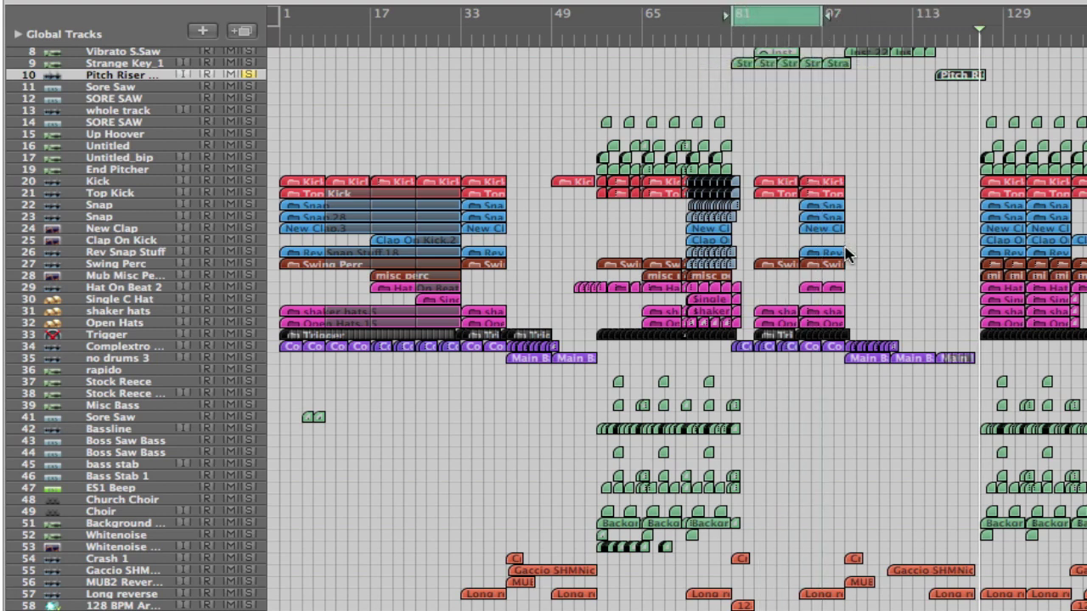
Step: Solo and play the Complextro track from bar 81, and move the cycle start to bar 93
{"action": "left_click_drag", "start_coordinate": [724, 301], "coordinate": [868, 384]}
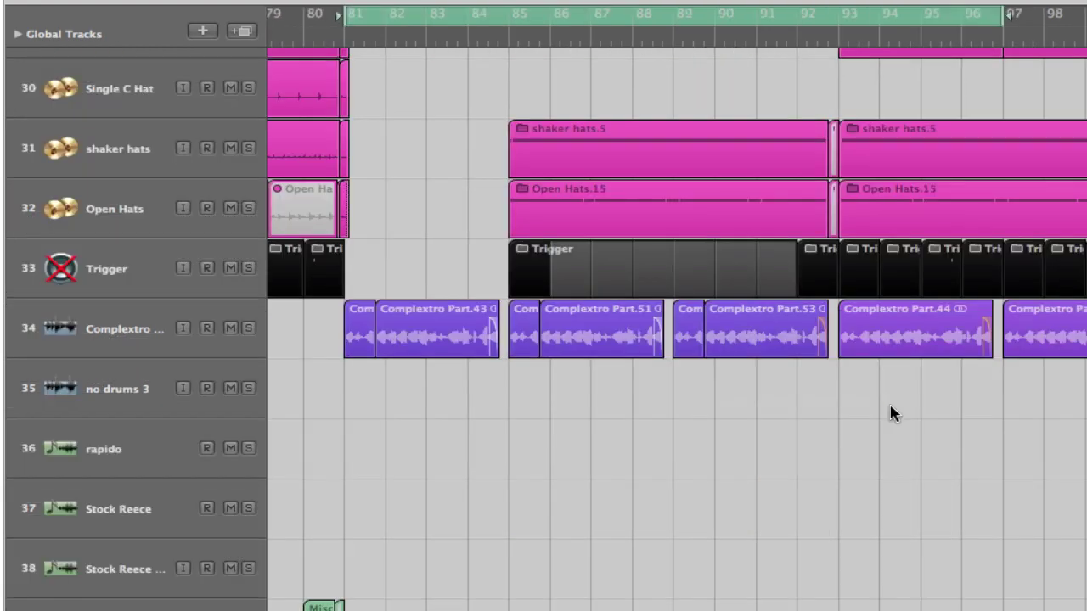
{"action": "left_click", "coordinate": [103, 331]}
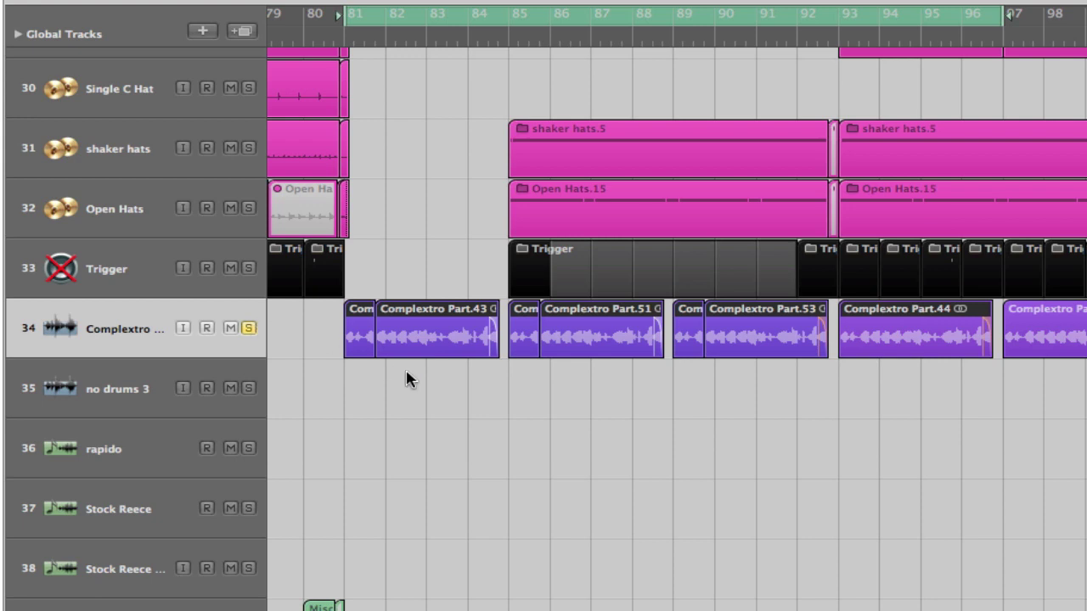
{"action": "key", "text": "space"}
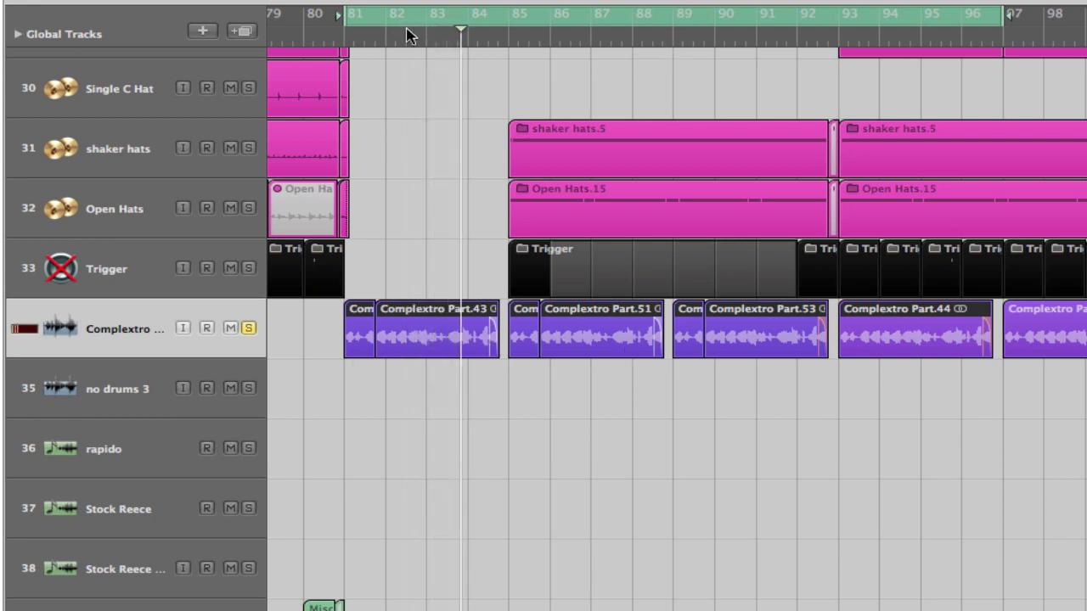
{"action": "left_click_drag", "start_coordinate": [349, 14], "coordinate": [837, 51]}
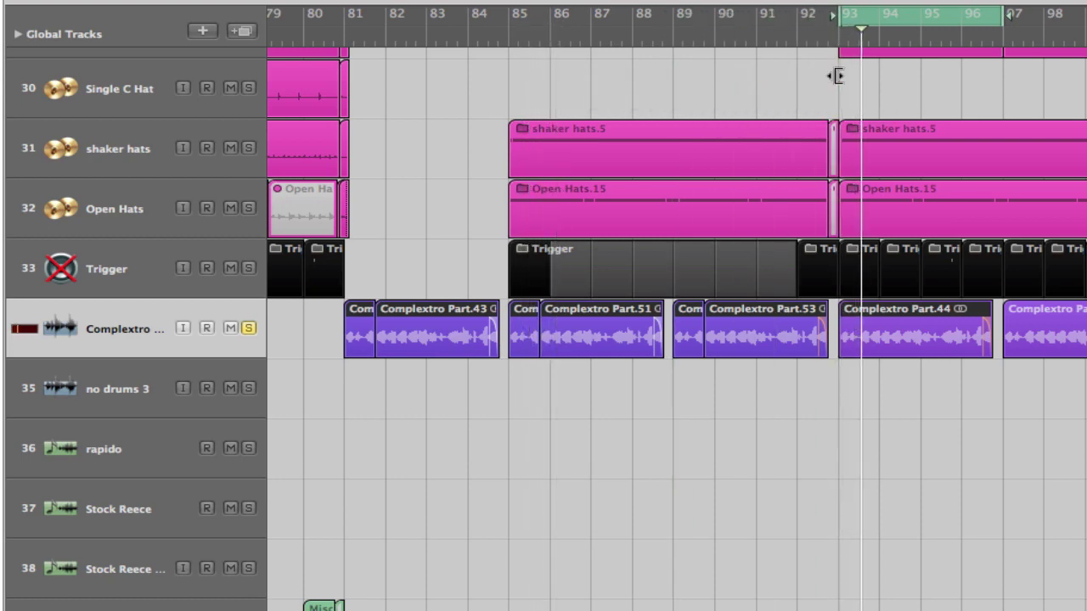
Step: Look through the tracks around bars 81 to 97 and compare the section with the rest of the arrangement
{"action": "scroll", "coordinate": [874, 313], "scroll_direction": "down", "scroll_amount": 2}
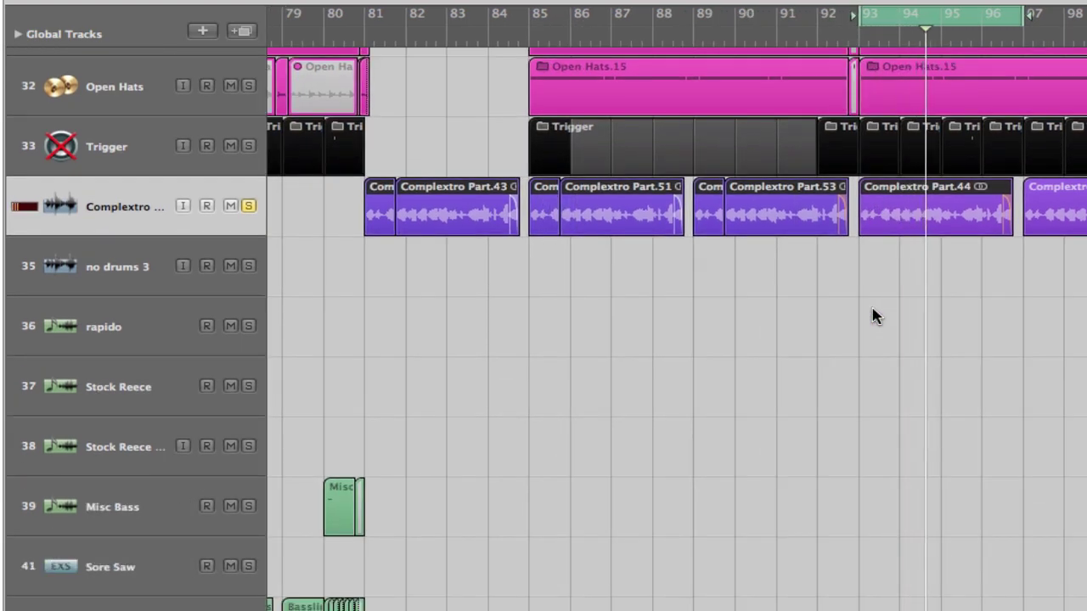
{"action": "scroll", "coordinate": [874, 316], "scroll_direction": "down", "scroll_amount": 12}
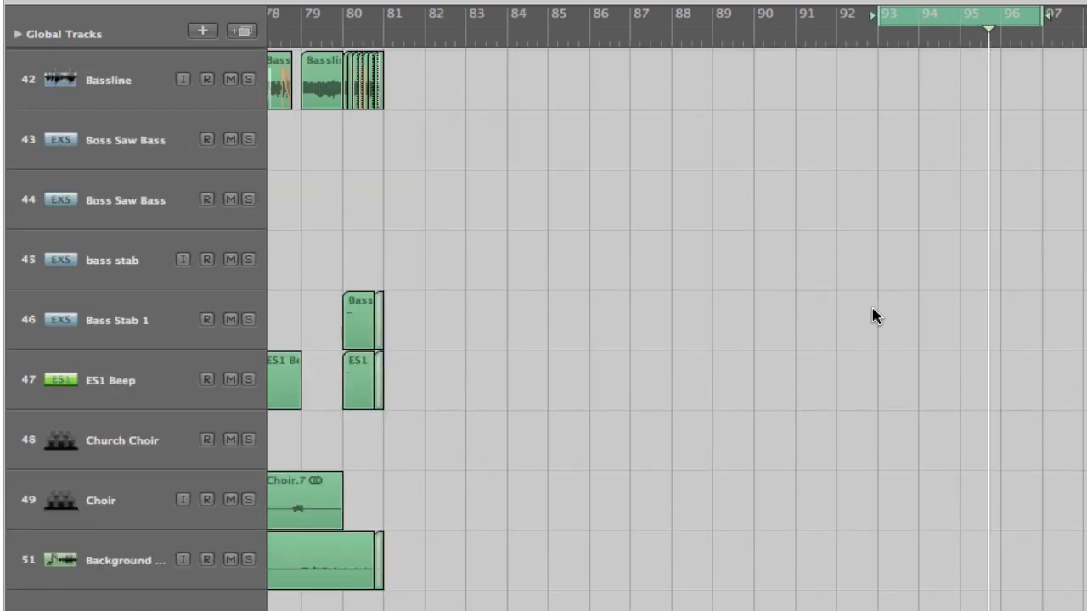
{"action": "scroll", "coordinate": [874, 316], "scroll_direction": "up", "scroll_amount": 20}
{"action": "scroll", "coordinate": [874, 316], "scroll_direction": "down", "scroll_amount": 8}
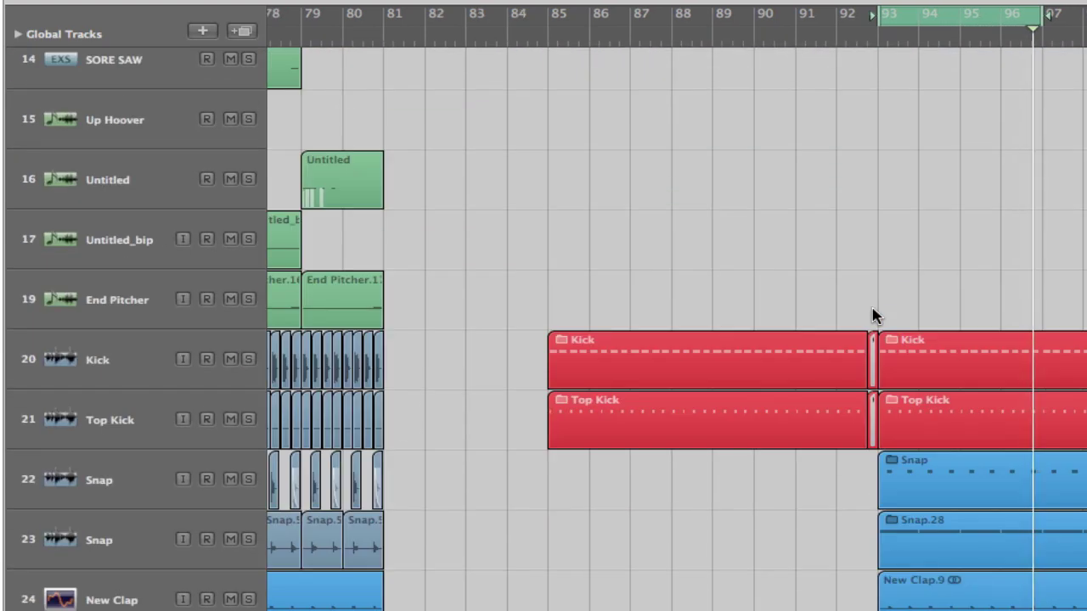
{"action": "scroll", "coordinate": [802, 289], "scroll_direction": "down", "scroll_amount": 9}
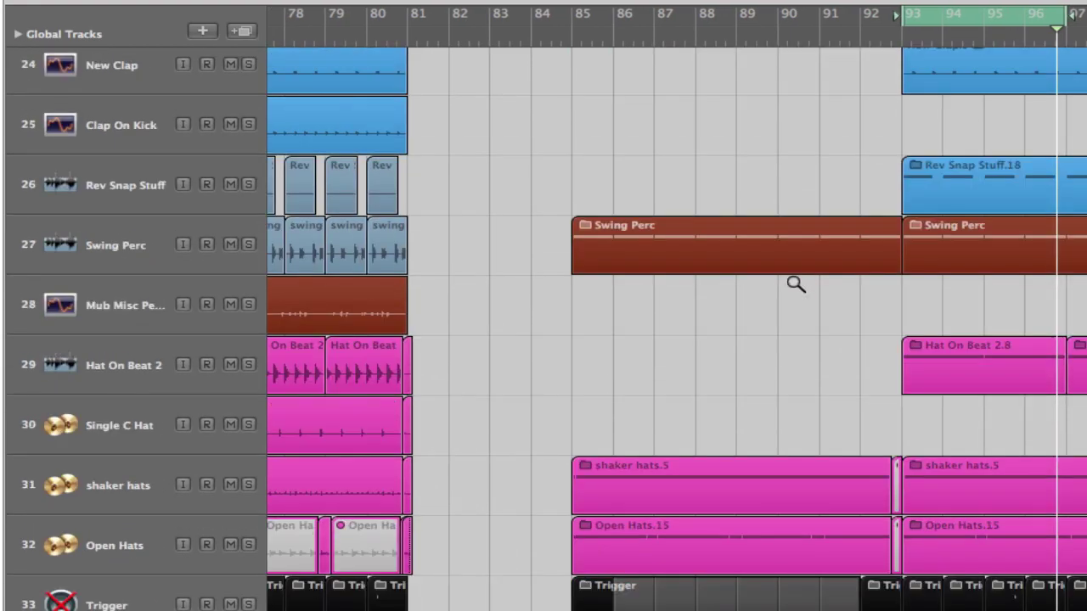
{"action": "left_click", "coordinate": [796, 285], "text": "ctrl+alt"}
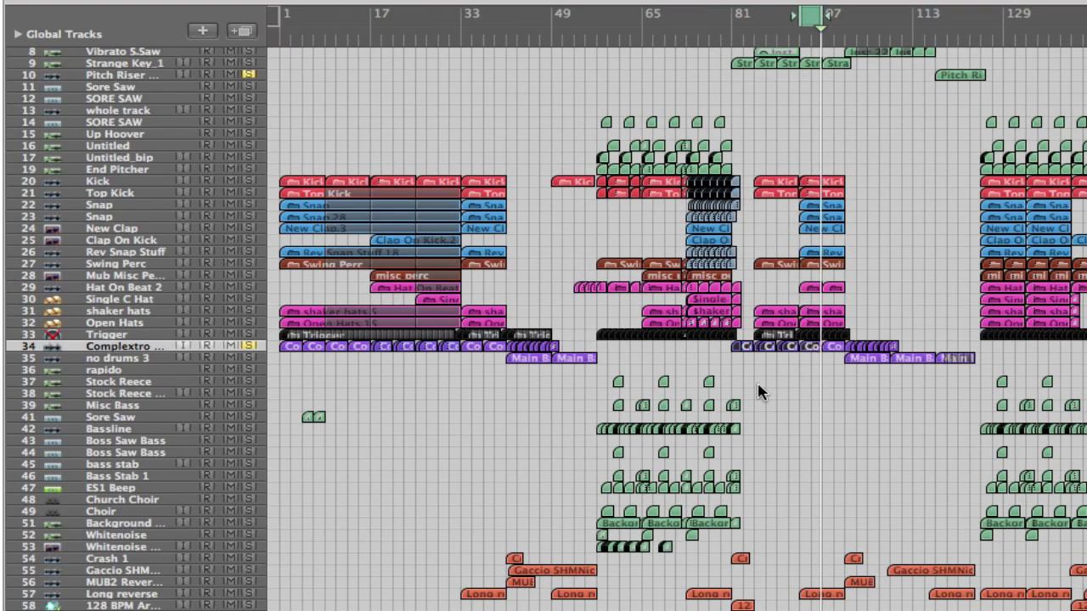
{"action": "scroll", "coordinate": [758, 391], "scroll_direction": "right", "scroll_amount": 5}
{"action": "scroll", "coordinate": [758, 391], "scroll_direction": "up", "scroll_amount": 2}
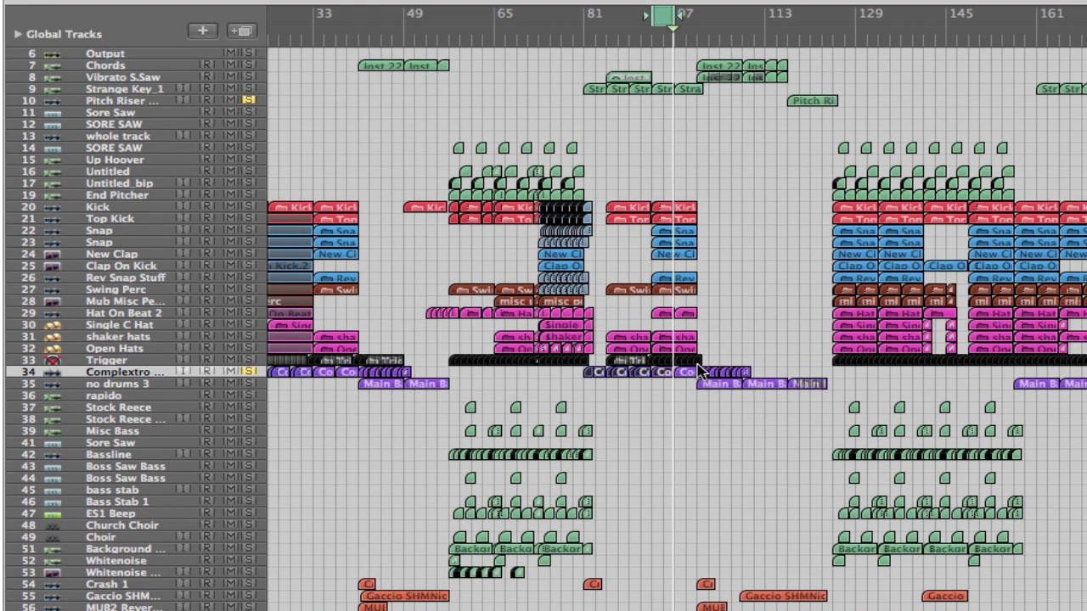
{"action": "scroll", "coordinate": [698, 371], "scroll_direction": "down", "scroll_amount": 2}
{"action": "scroll", "coordinate": [692, 369], "scroll_direction": "left", "scroll_amount": 7}
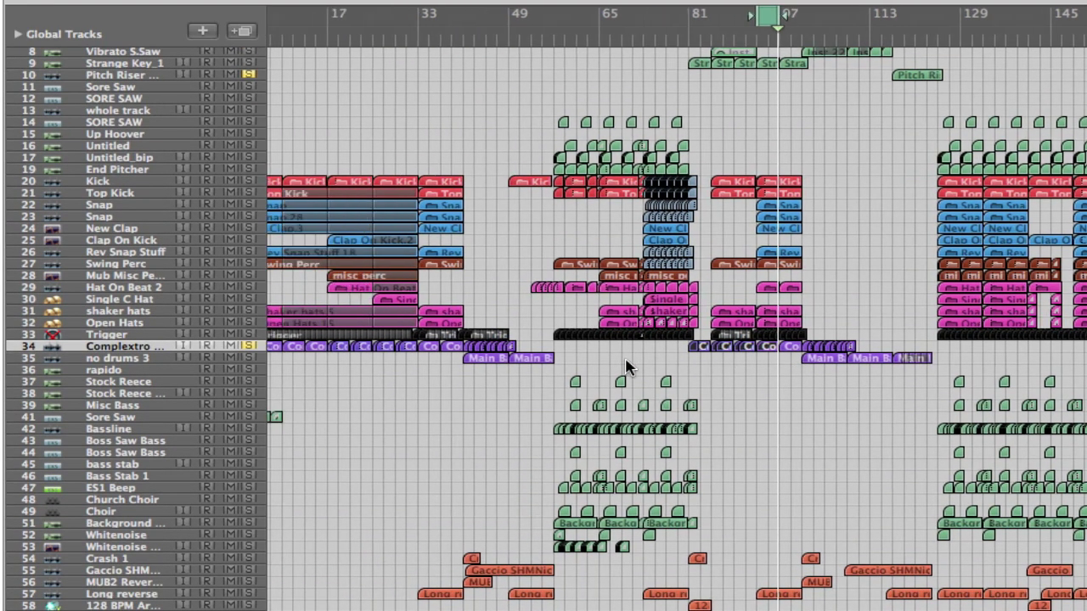
{"action": "scroll", "coordinate": [626, 367], "scroll_direction": "up", "scroll_amount": 2}
{"action": "scroll", "coordinate": [626, 367], "scroll_direction": "down", "scroll_amount": 2}
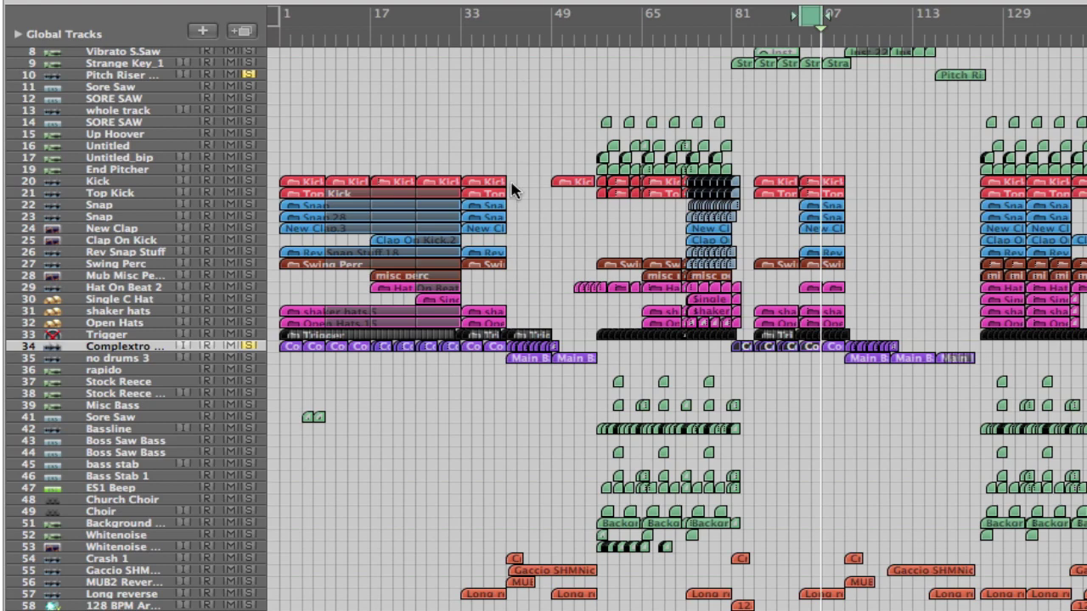
Step: Set the cycle range from bar 1 to beyond bar 41 and show the Complextro regions of the intro
{"action": "scroll", "coordinate": [367, 91], "scroll_direction": "up", "scroll_amount": 2}
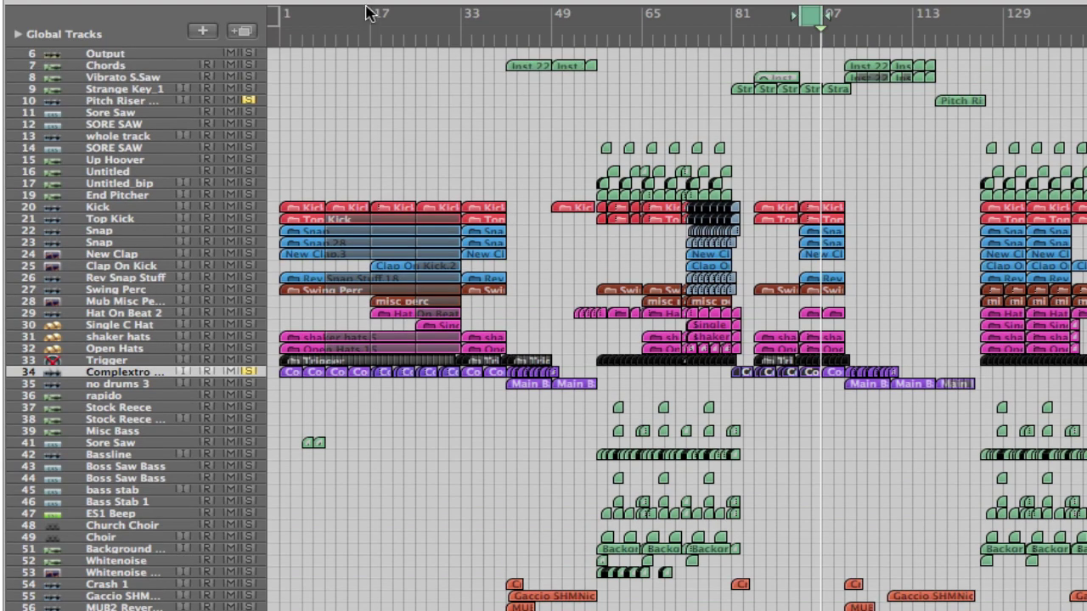
{"action": "left_click_drag", "start_coordinate": [284, 25], "coordinate": [461, 28]}
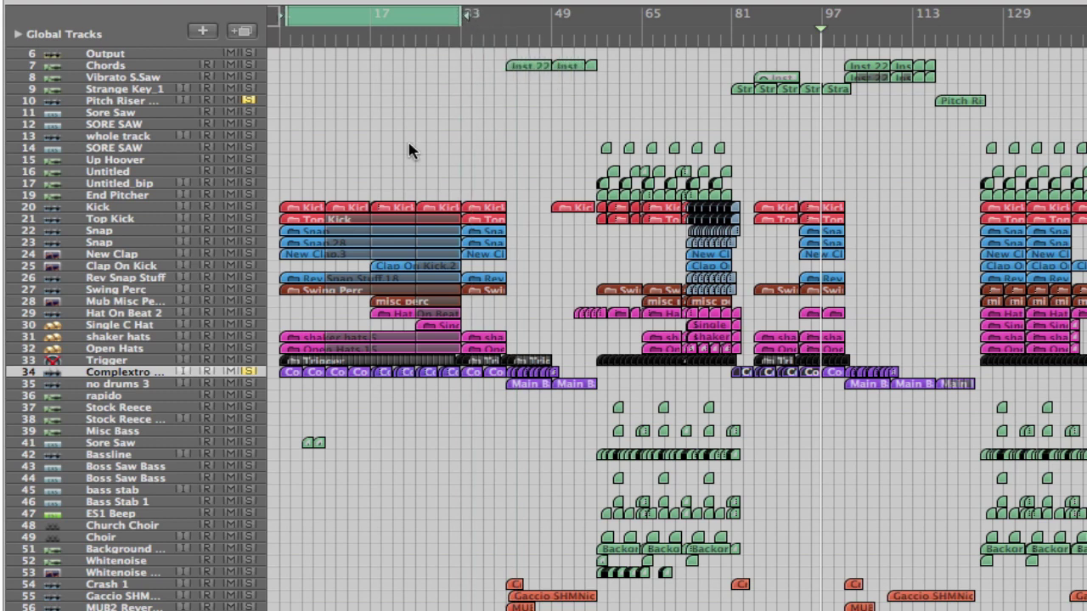
{"action": "left_click_drag", "start_coordinate": [289, 19], "coordinate": [287, 34]}
{"action": "left_click_drag", "start_coordinate": [627, 316], "coordinate": [276, 470]}
{"action": "scroll", "coordinate": [301, 278], "scroll_direction": "up", "scroll_amount": 3}
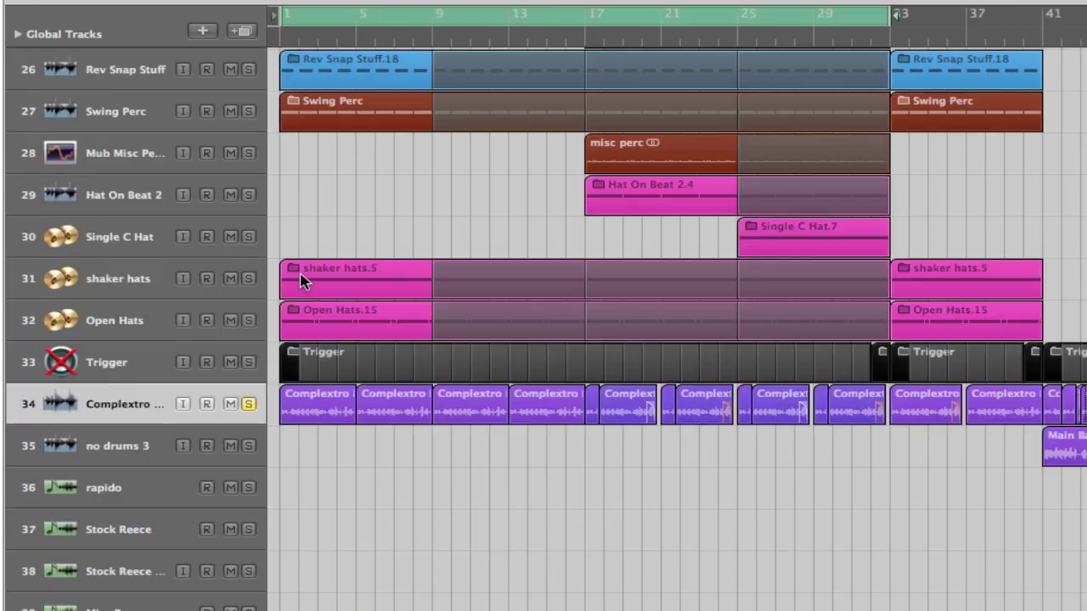
{"action": "scroll", "coordinate": [301, 279], "scroll_direction": "down", "scroll_amount": 2}
{"action": "left_click_drag", "start_coordinate": [884, 18], "coordinate": [1084, 18]}
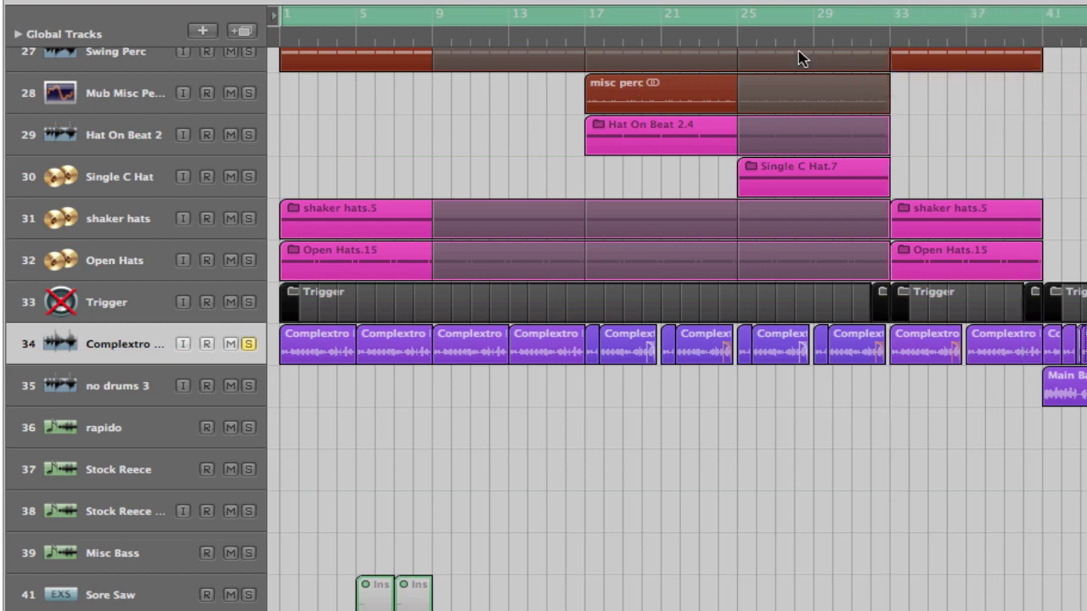
Step: Play the intro from about bar 24 and take the Complextro track out of solo
{"action": "left_click", "coordinate": [723, 45]}
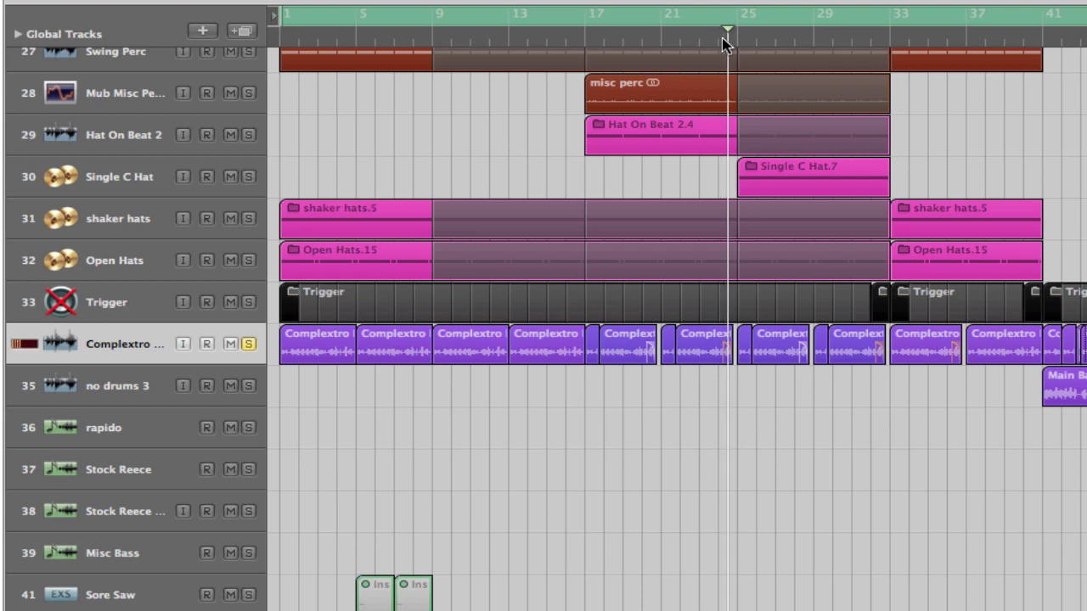
{"action": "left_click", "coordinate": [248, 343]}
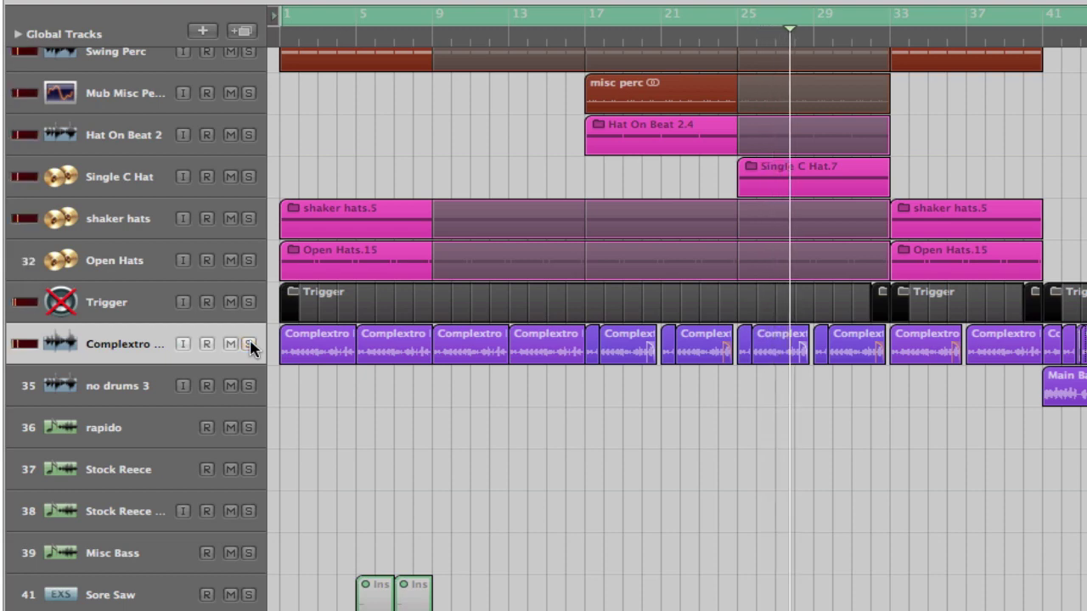
{"action": "scroll", "coordinate": [580, 314], "scroll_direction": "up", "scroll_amount": 2}
{"action": "scroll", "coordinate": [580, 314], "scroll_direction": "up", "scroll_amount": 1}
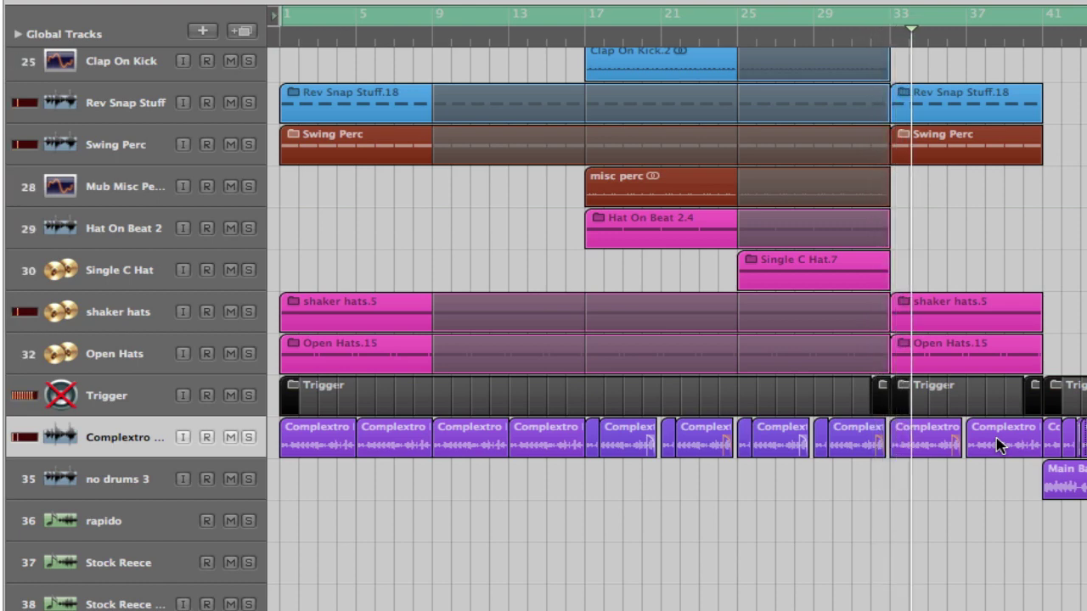
Step: Look through the intro's drum, percussion and bass tracks around bars 33 to 49 during playback
{"action": "scroll", "coordinate": [998, 448], "scroll_direction": "down", "scroll_amount": 10}
{"action": "scroll", "coordinate": [998, 447], "scroll_direction": "up", "scroll_amount": 10}
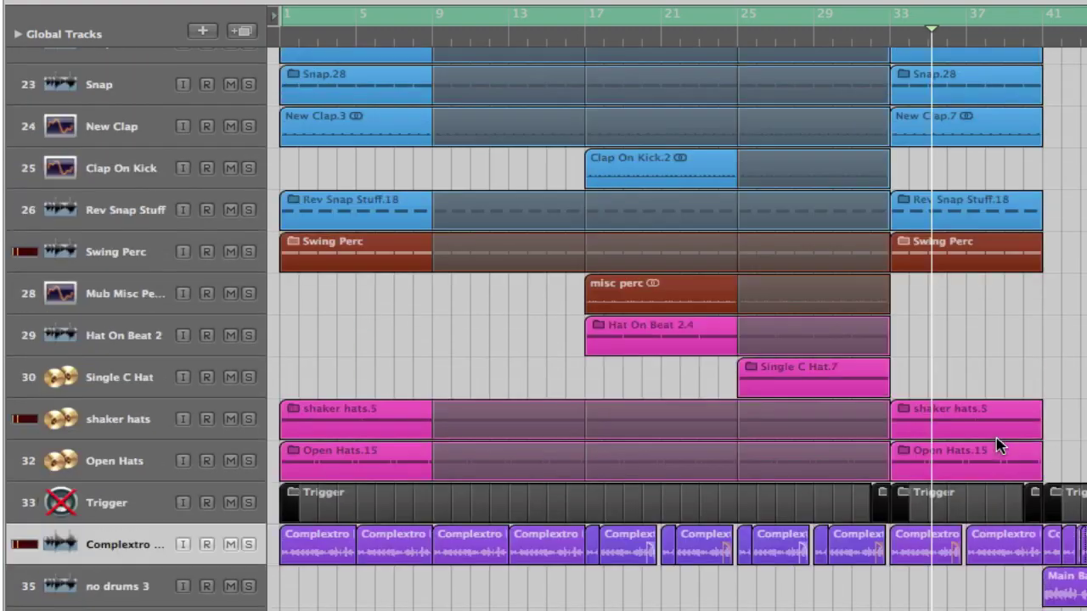
{"action": "scroll", "coordinate": [998, 448], "scroll_direction": "down", "scroll_amount": 1}
{"action": "scroll", "coordinate": [998, 447], "scroll_direction": "up", "scroll_amount": 2}
{"action": "scroll", "coordinate": [998, 447], "scroll_direction": "down", "scroll_amount": 5}
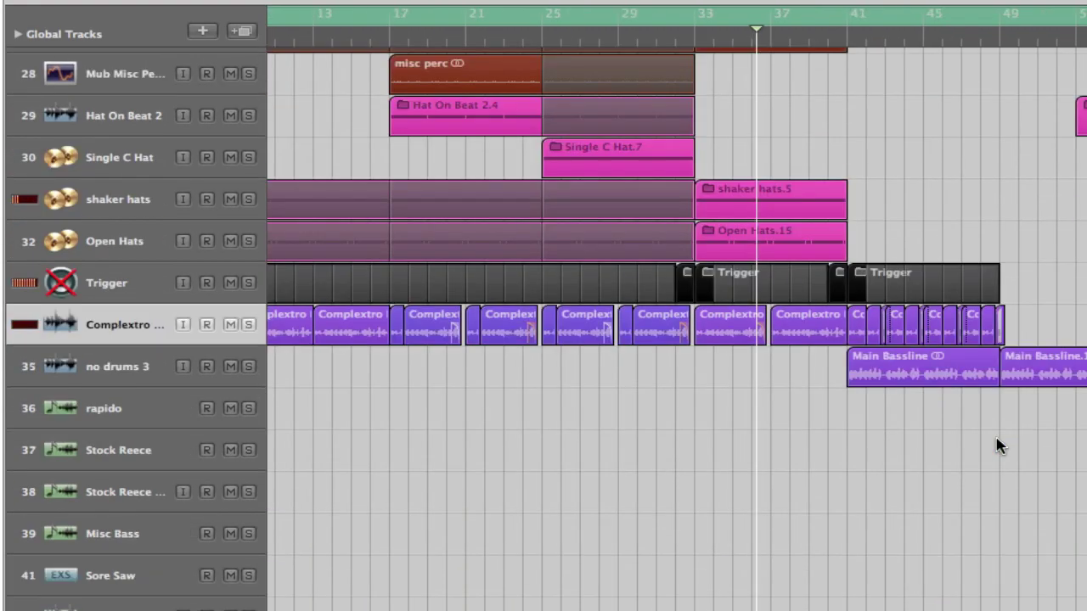
{"action": "scroll", "coordinate": [998, 448], "scroll_direction": "up", "scroll_amount": 6}
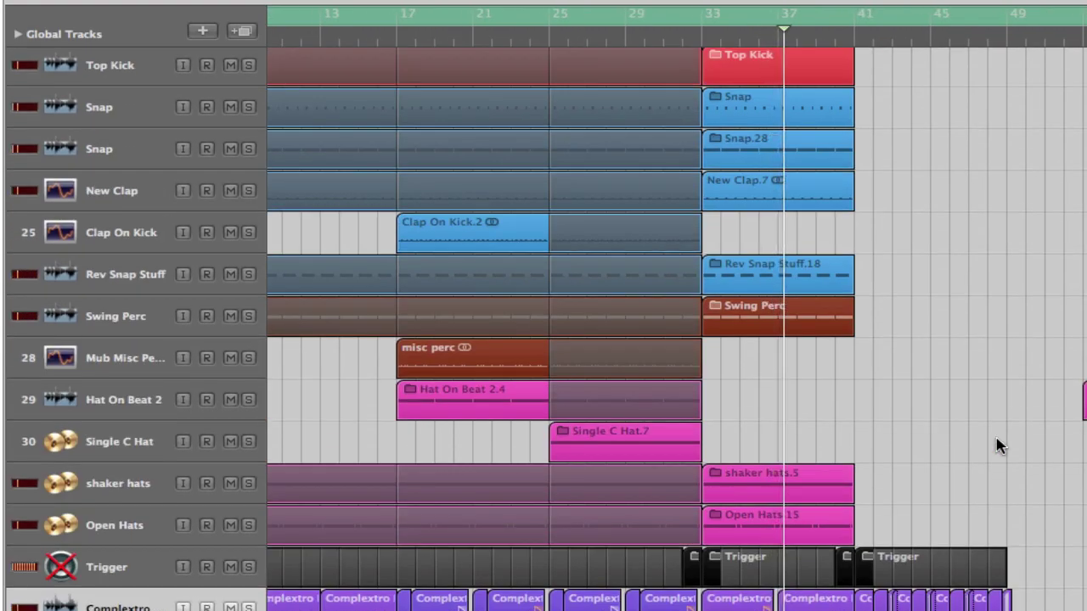
{"action": "scroll", "coordinate": [998, 448], "scroll_direction": "up", "scroll_amount": 5}
{"action": "scroll", "coordinate": [997, 447], "scroll_direction": "down", "scroll_amount": 1}
{"action": "scroll", "coordinate": [998, 448], "scroll_direction": "down", "scroll_amount": 15}
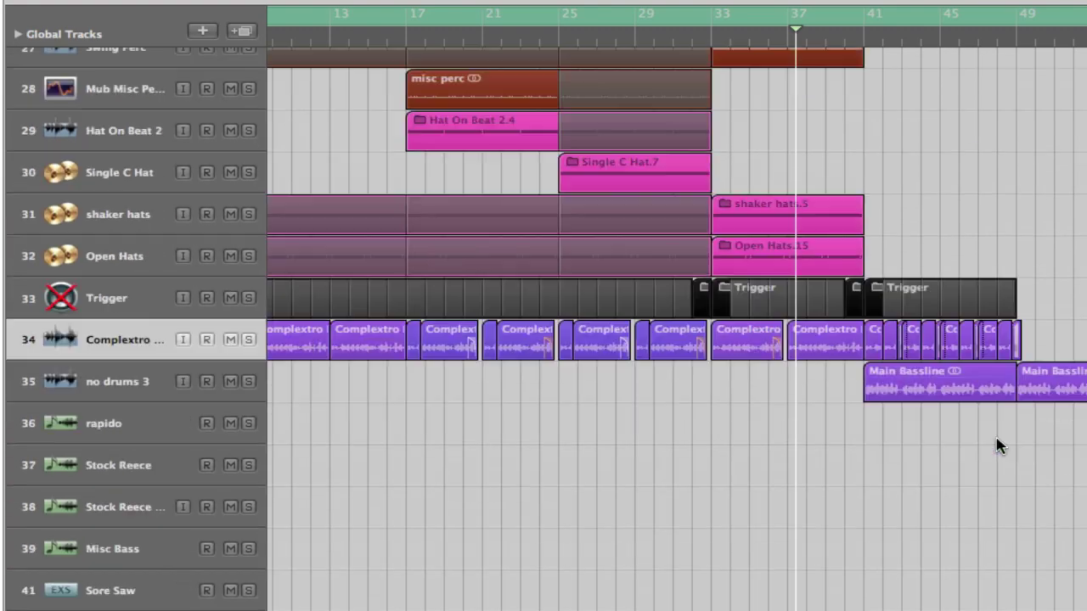
{"action": "scroll", "coordinate": [998, 448], "scroll_direction": "up", "scroll_amount": 20}
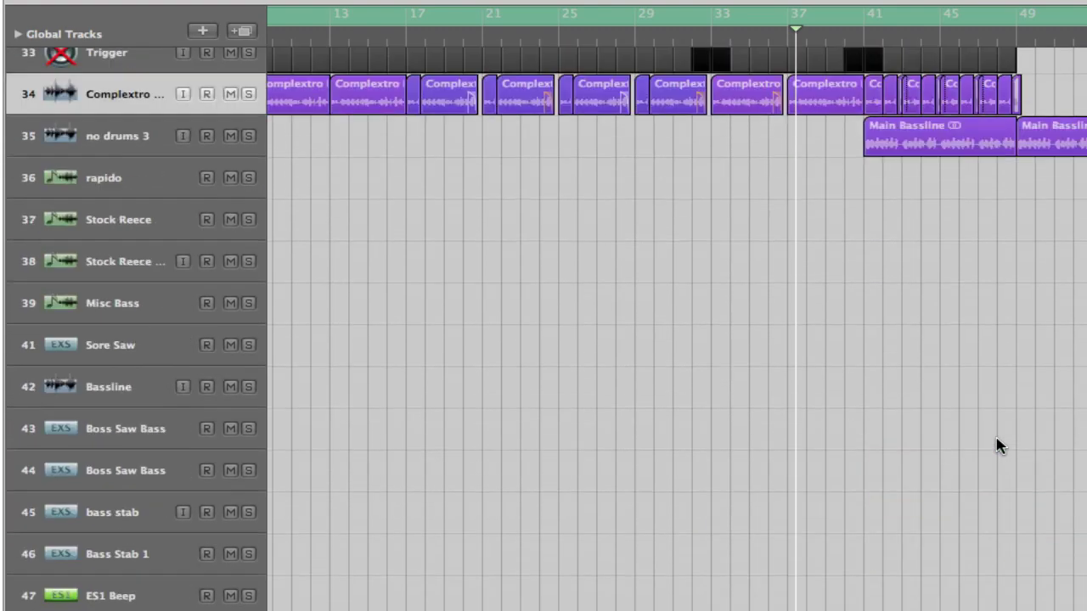
Step: Play the change at the end of the intro from just before bar 41 and replay the part from about bar 25
{"action": "scroll", "coordinate": [998, 448], "scroll_direction": "down", "scroll_amount": 10}
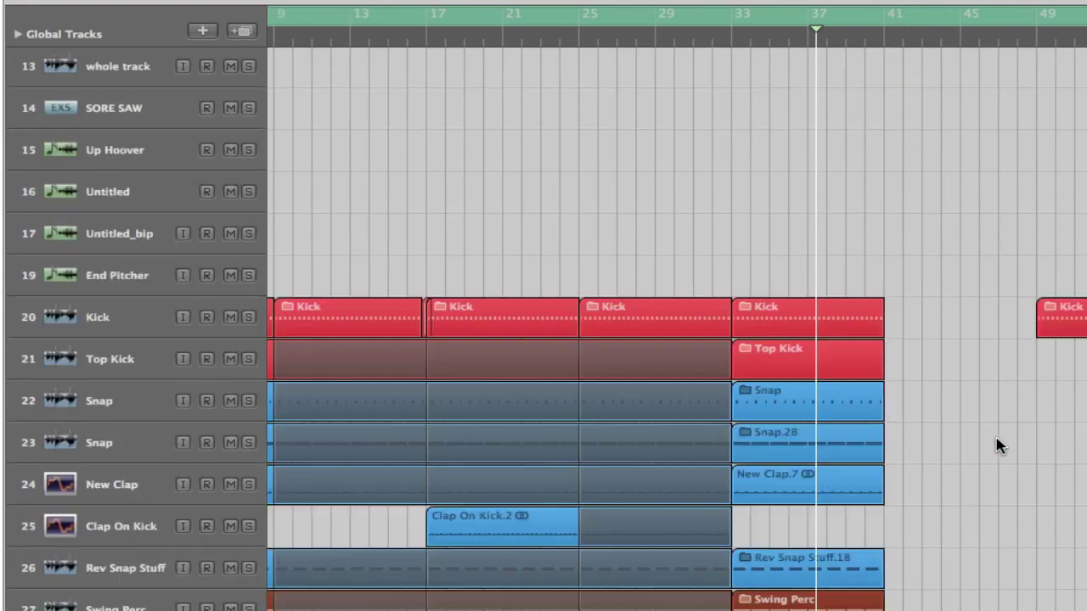
{"action": "scroll", "coordinate": [998, 447], "scroll_direction": "down", "scroll_amount": 2}
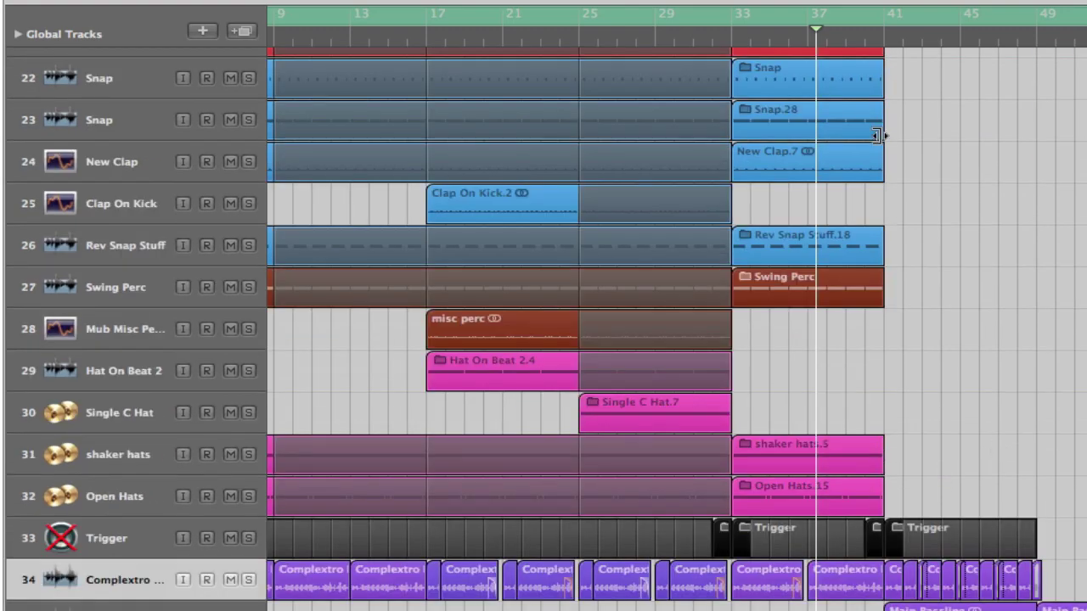
{"action": "scroll", "coordinate": [880, 129], "scroll_direction": "up", "scroll_amount": 10}
{"action": "scroll", "coordinate": [867, 51], "scroll_direction": "down", "scroll_amount": 6}
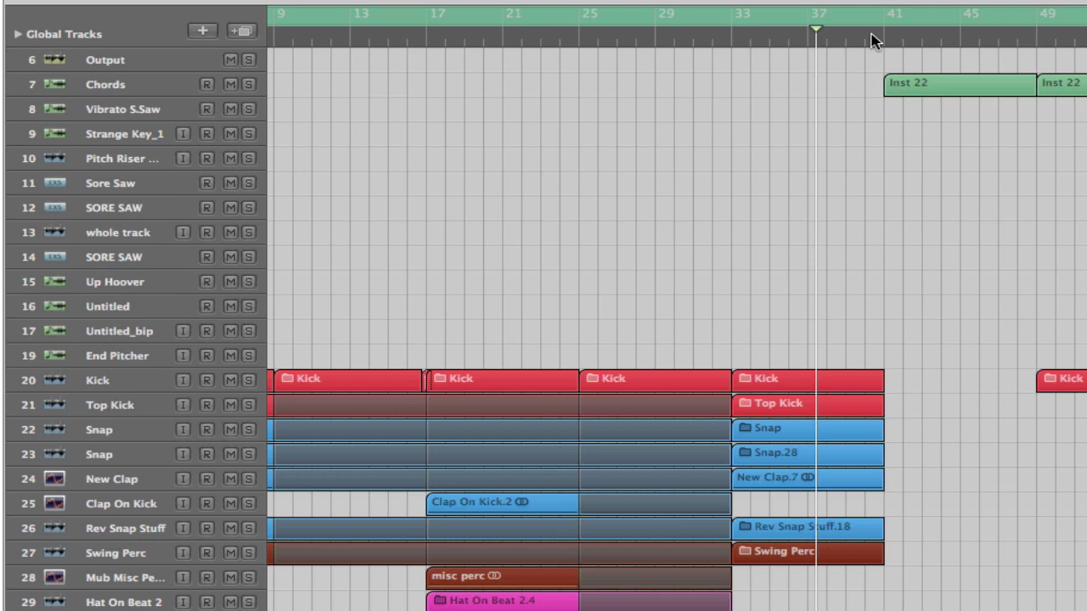
{"action": "left_click", "coordinate": [872, 36]}
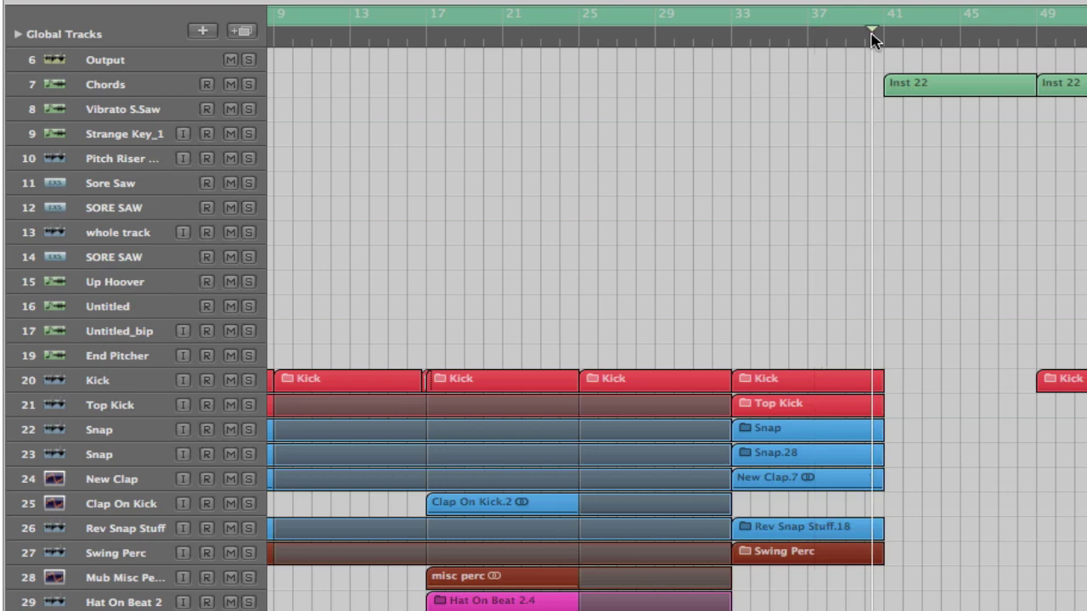
{"action": "key", "text": "space"}
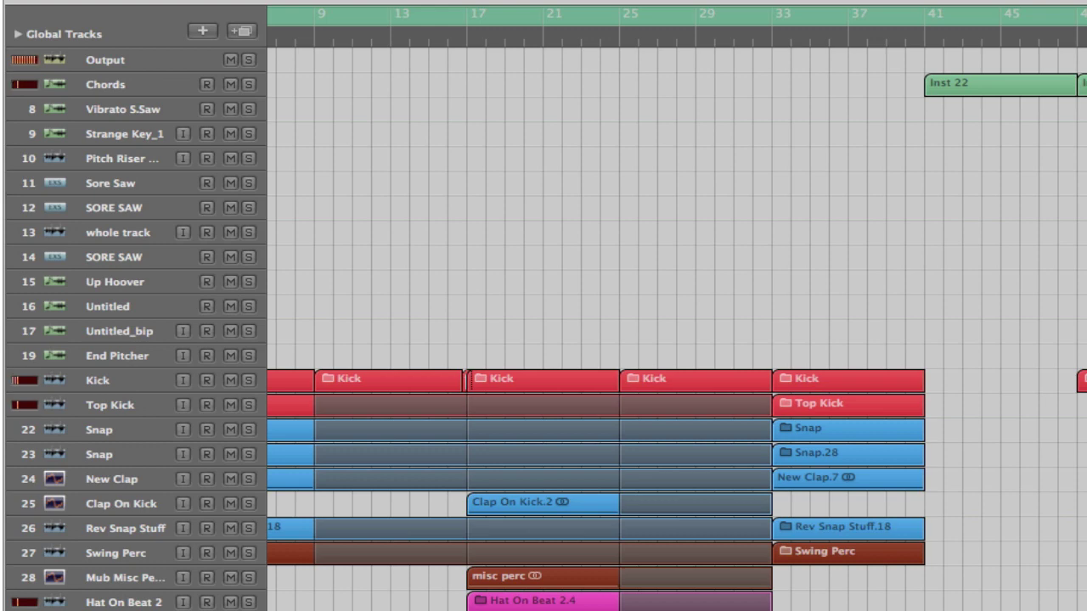
{"action": "left_click", "coordinate": [616, 47]}
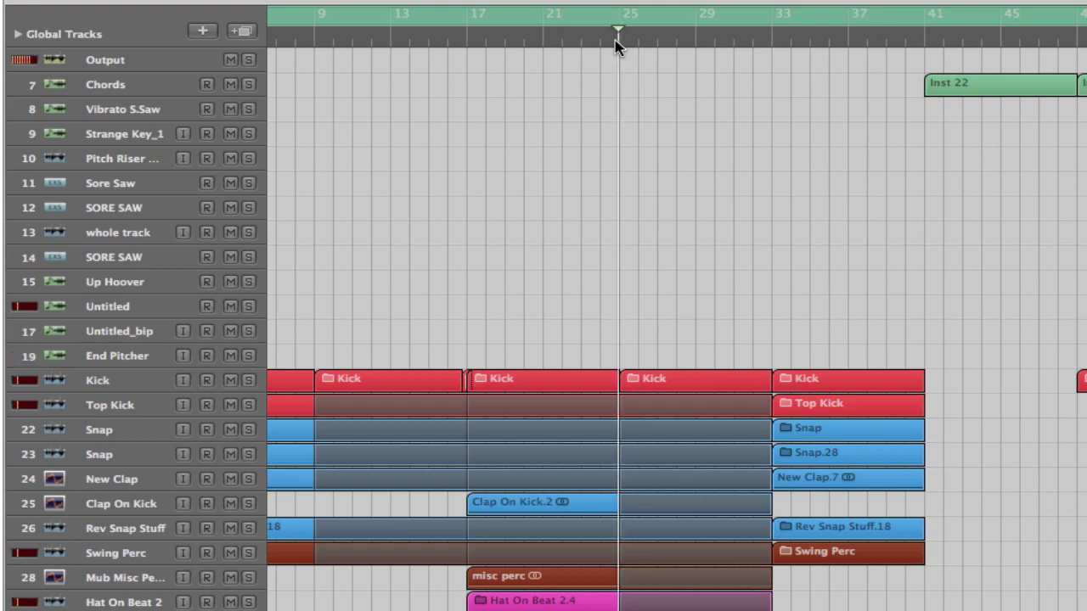
Step: Zoom out the arrangement and select the snap and clap regions between bars 73 and 81
{"action": "scroll", "coordinate": [864, 170], "scroll_direction": "right", "scroll_amount": 5}
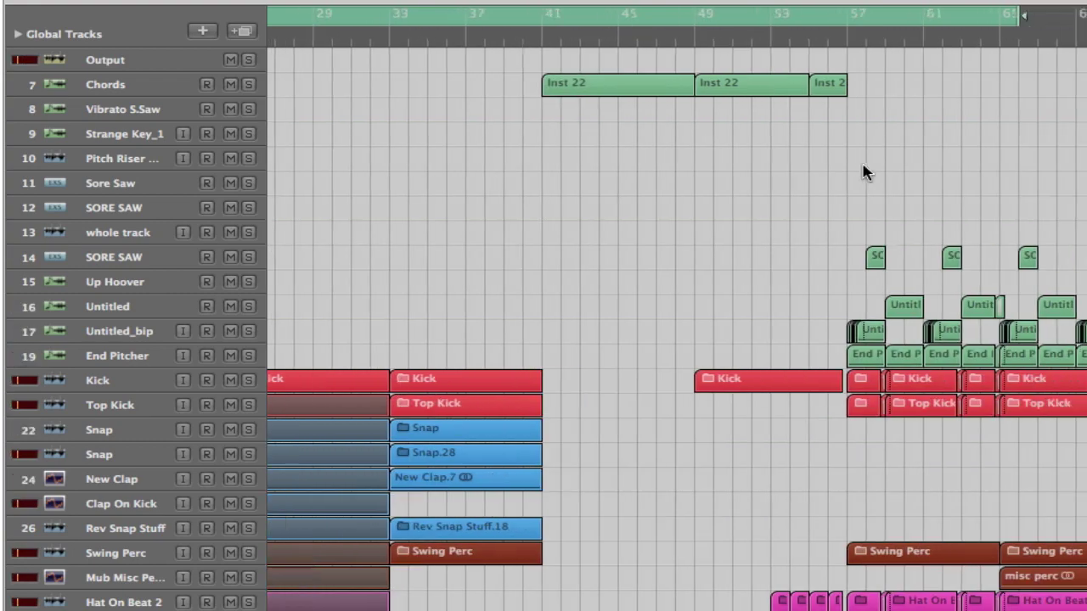
{"action": "scroll", "coordinate": [864, 170], "scroll_direction": "down", "scroll_amount": 5}
{"action": "left_click", "coordinate": [865, 167], "text": "ctrl+alt"}
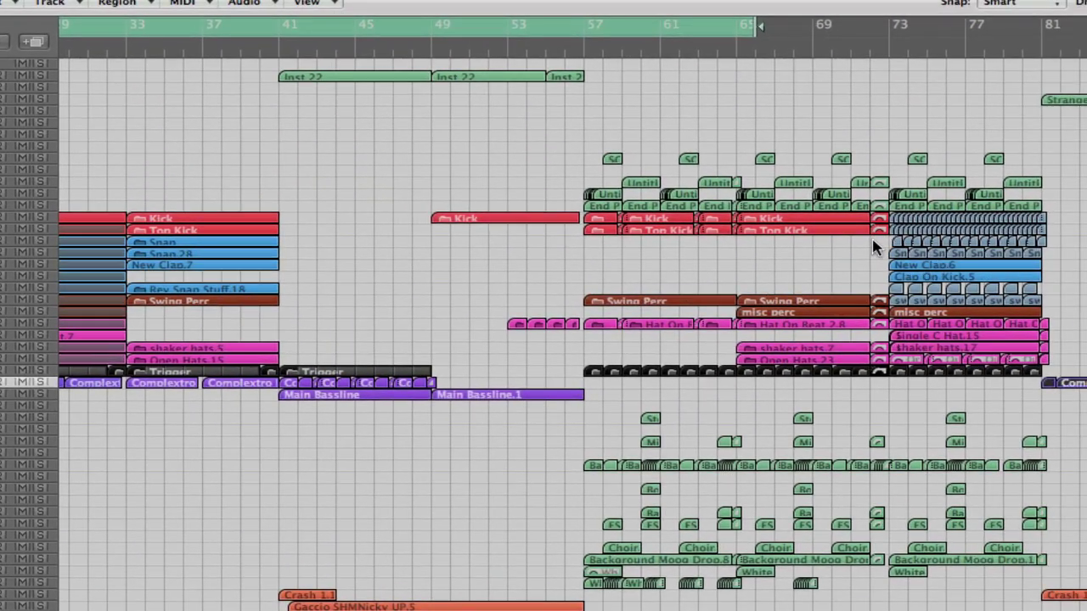
{"action": "left_click_drag", "start_coordinate": [875, 248], "coordinate": [1058, 296]}
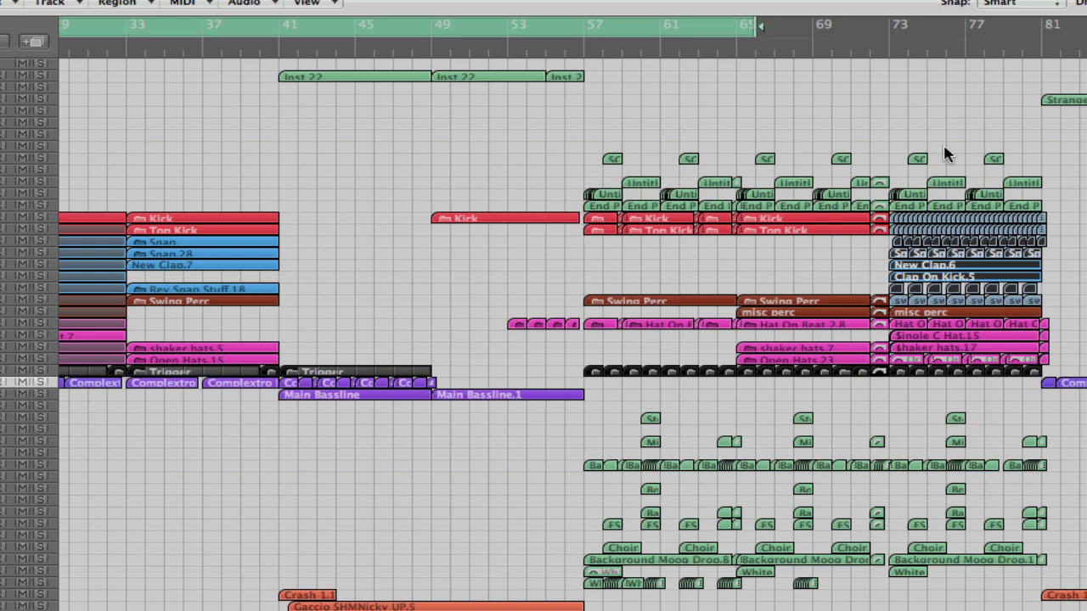
Step: Extend the end of the cycle range to about bar 100
{"action": "scroll", "coordinate": [975, 149], "scroll_direction": "right", "scroll_amount": 5}
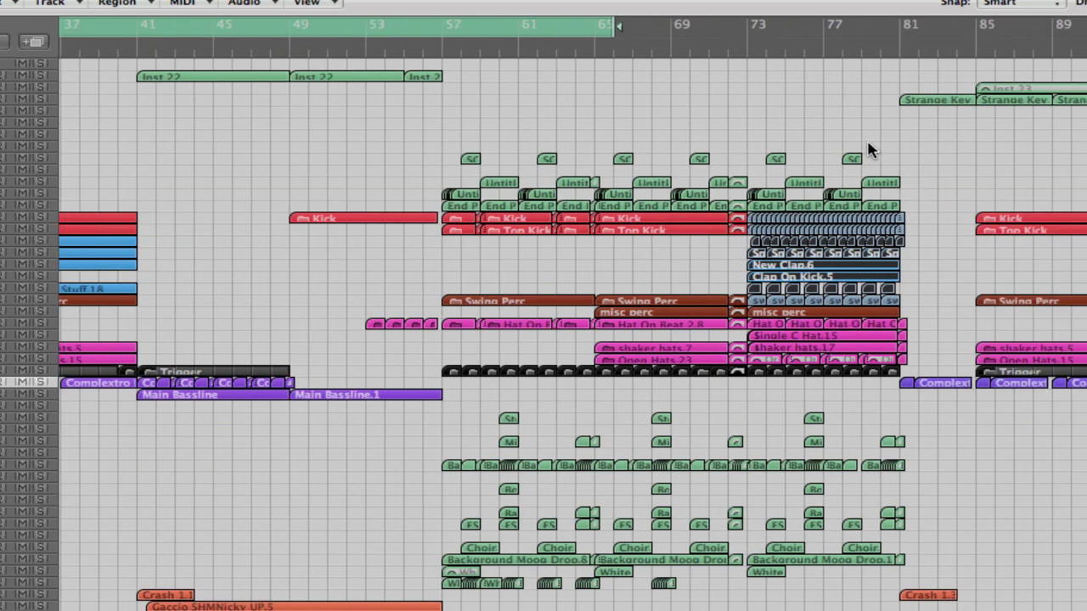
{"action": "scroll", "coordinate": [868, 150], "scroll_direction": "right", "scroll_amount": 13}
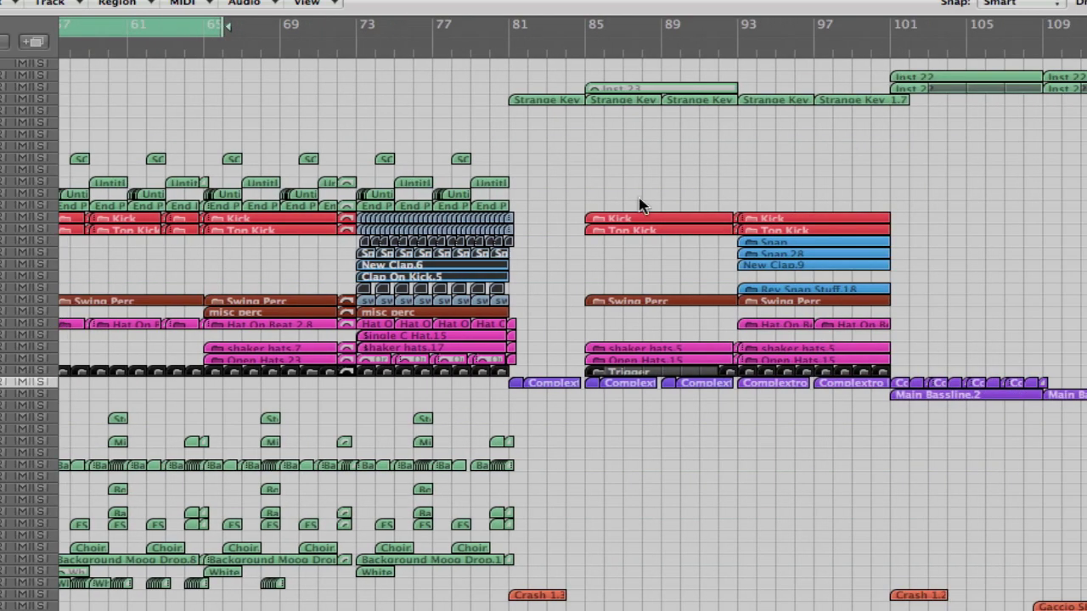
{"action": "scroll", "coordinate": [621, 208], "scroll_direction": "left", "scroll_amount": 3}
{"action": "scroll", "coordinate": [621, 209], "scroll_direction": "down", "scroll_amount": 2}
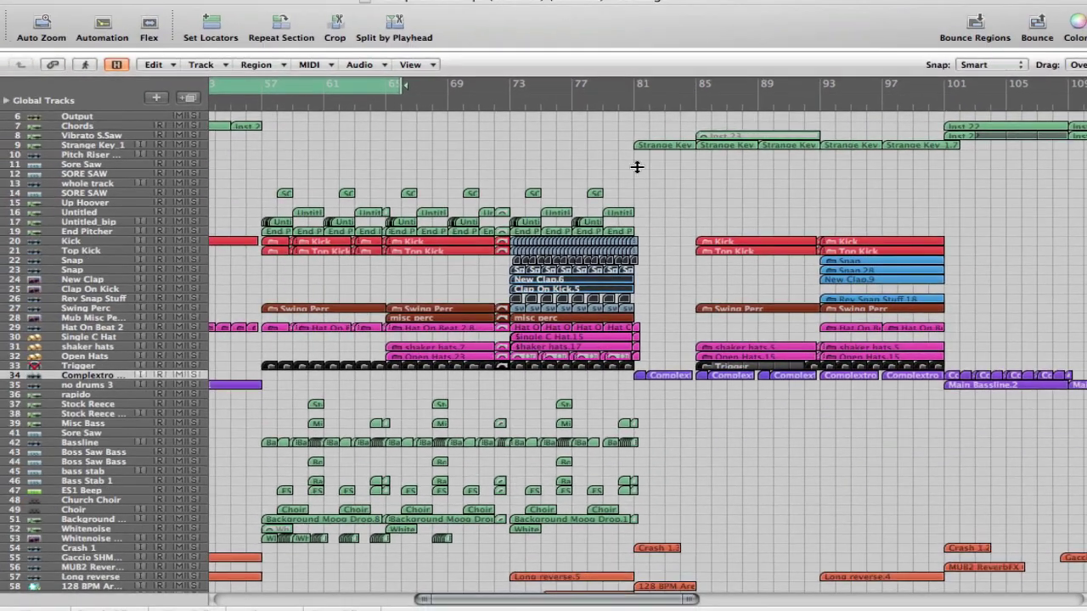
{"action": "left_click_drag", "start_coordinate": [403, 85], "coordinate": [650, 85]}
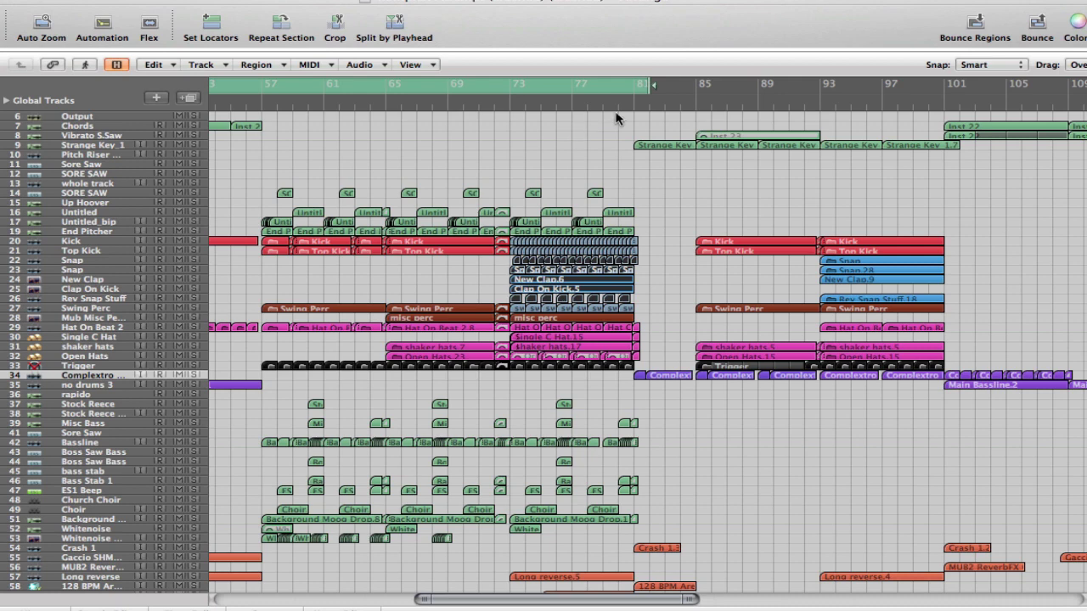
{"action": "left_click_drag", "start_coordinate": [650, 85], "coordinate": [932, 92]}
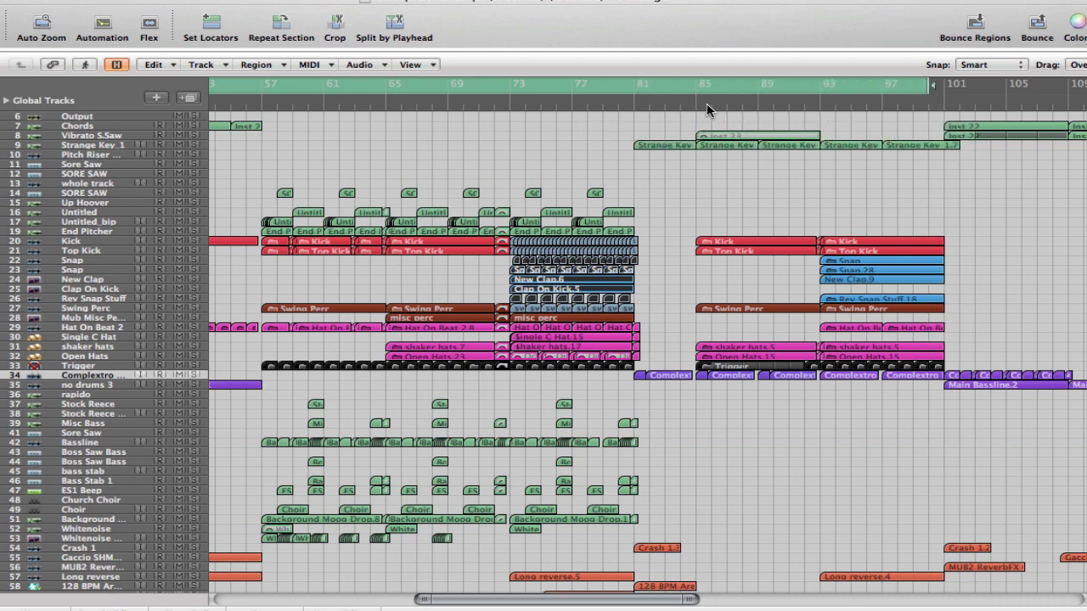
Step: Play from about bar 80 and look through the Complextro, drum and effects tracks in bars 81 to 101
{"action": "double_click", "coordinate": [619, 106]}
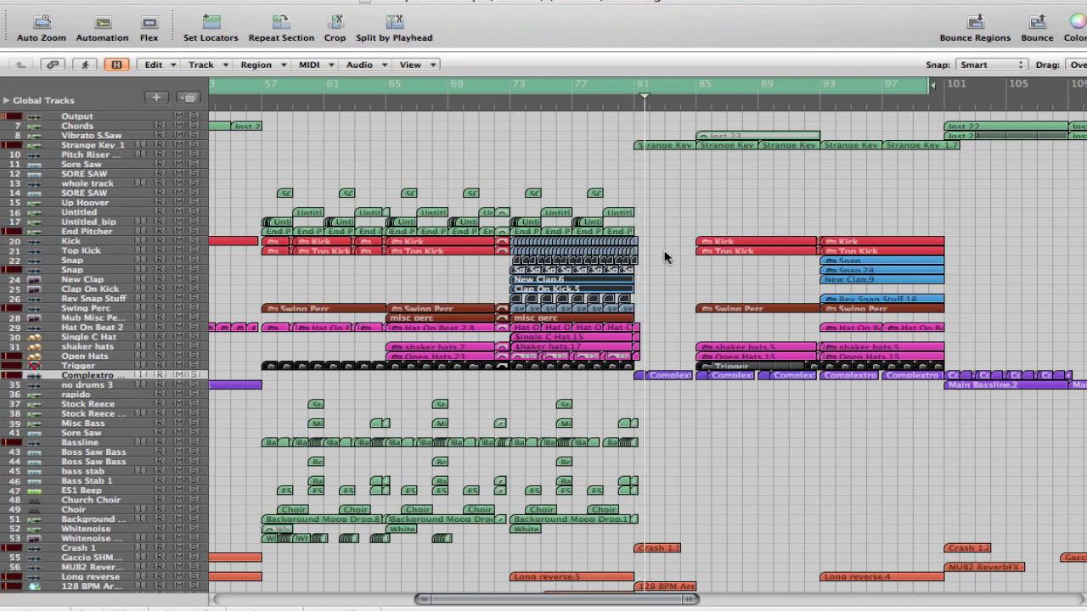
{"action": "scroll", "coordinate": [665, 257], "scroll_direction": "left", "scroll_amount": 1}
{"action": "scroll", "coordinate": [478, 187], "scroll_direction": "right", "scroll_amount": 4}
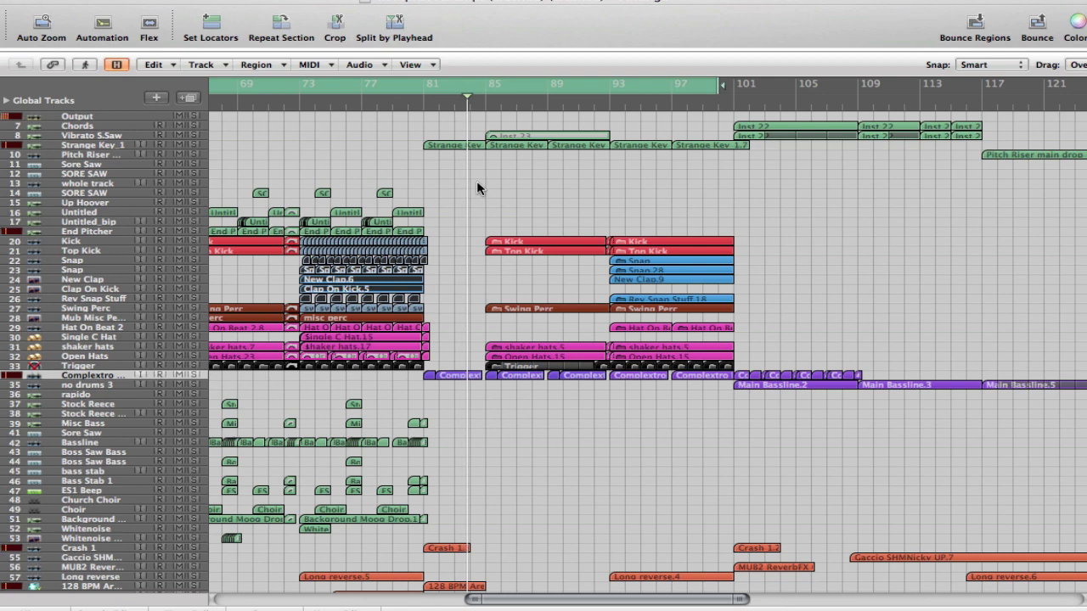
{"action": "scroll", "coordinate": [478, 188], "scroll_direction": "down", "scroll_amount": 1}
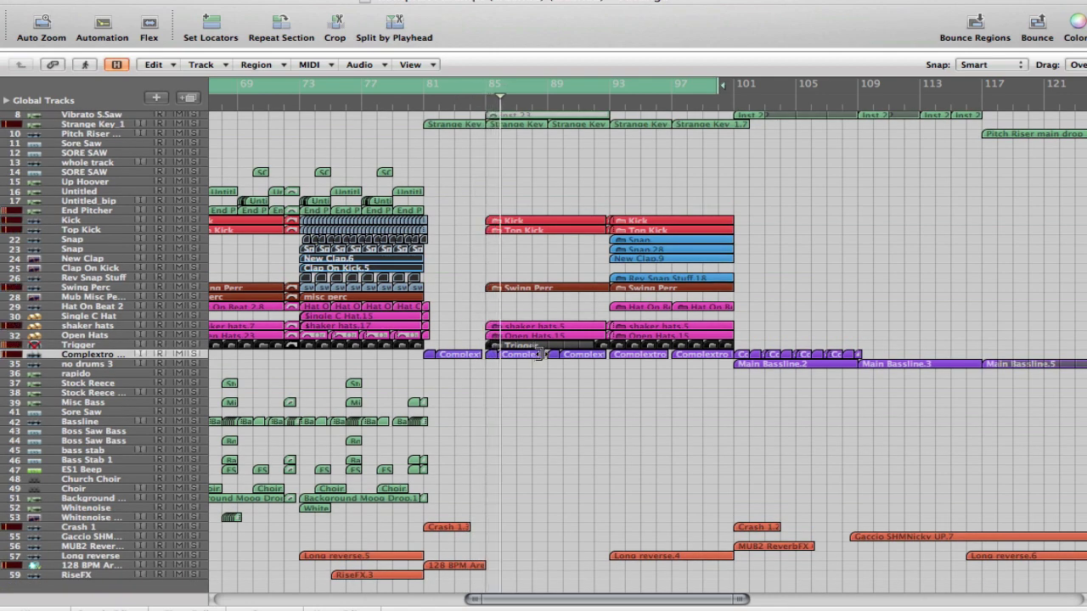
{"action": "scroll", "coordinate": [586, 357], "scroll_direction": "up", "scroll_amount": 1}
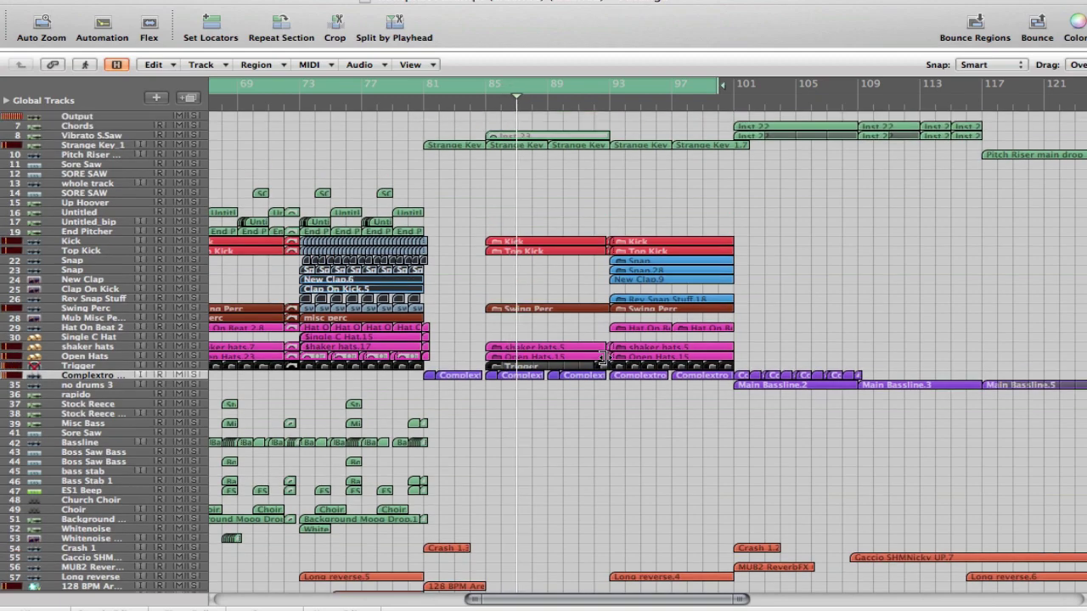
{"action": "scroll", "coordinate": [602, 358], "scroll_direction": "right", "scroll_amount": 5}
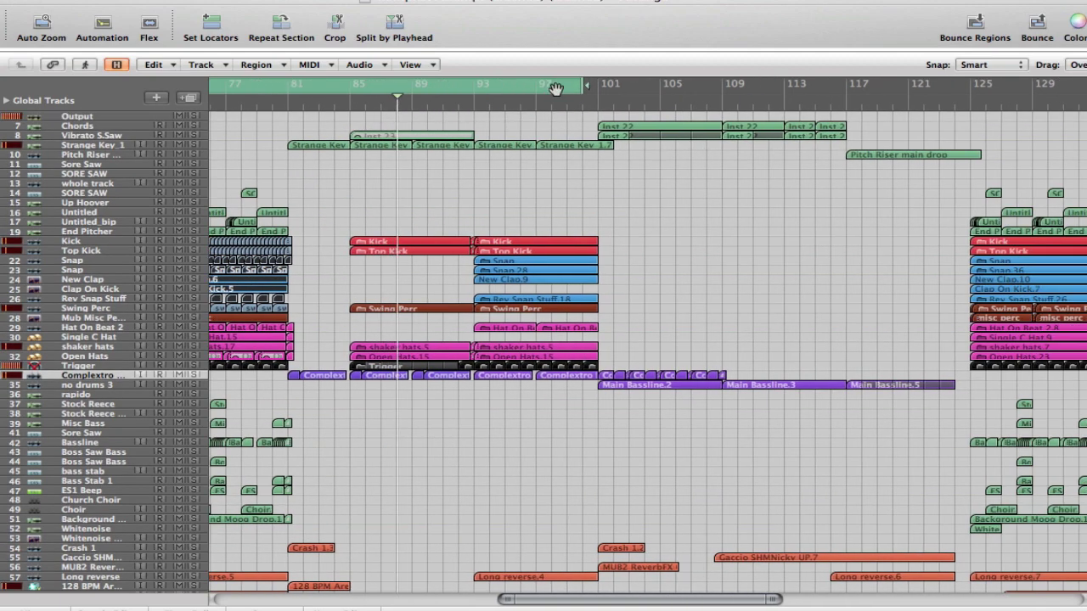
Step: Extend the cycle range to about bar 129 and play the section from about bars 92 and 100
{"action": "left_click", "coordinate": [467, 104]}
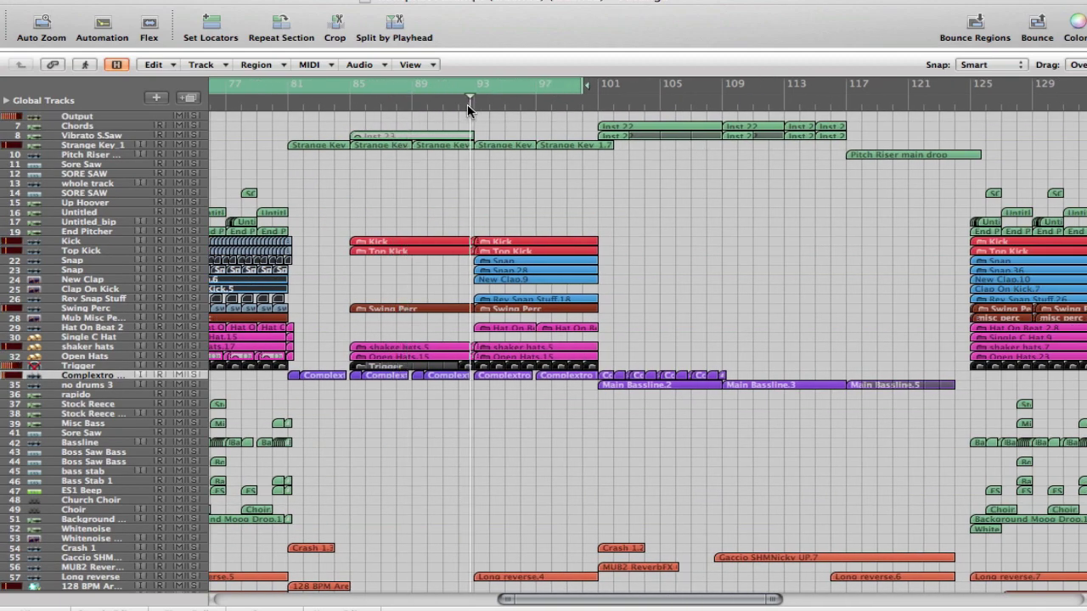
{"action": "left_click_drag", "start_coordinate": [586, 85], "coordinate": [1042, 87]}
{"action": "left_click", "coordinate": [577, 104]}
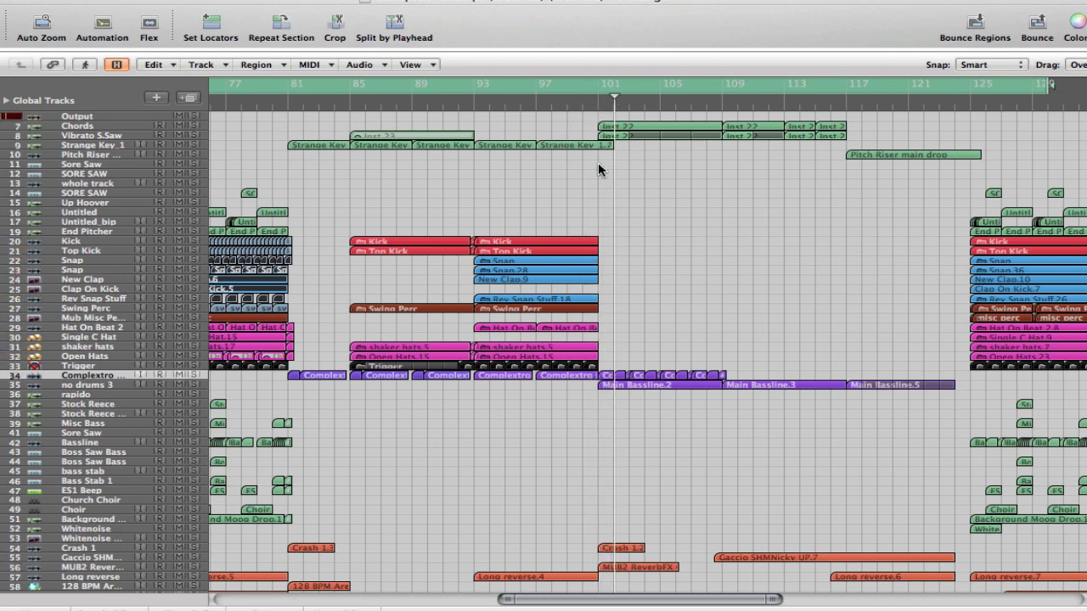
Step: Compare the second breakdown with bars 41 to 57 and play its build-up from about bars 116 and 113
{"action": "scroll", "coordinate": [598, 162], "scroll_direction": "left", "scroll_amount": 10}
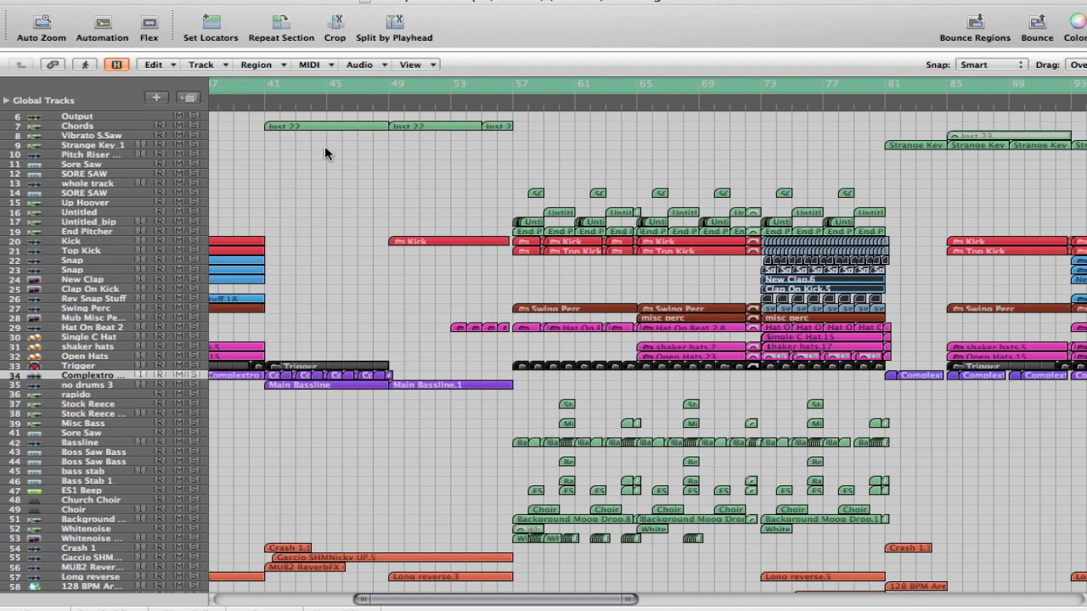
{"action": "scroll", "coordinate": [316, 162], "scroll_direction": "right", "scroll_amount": 14}
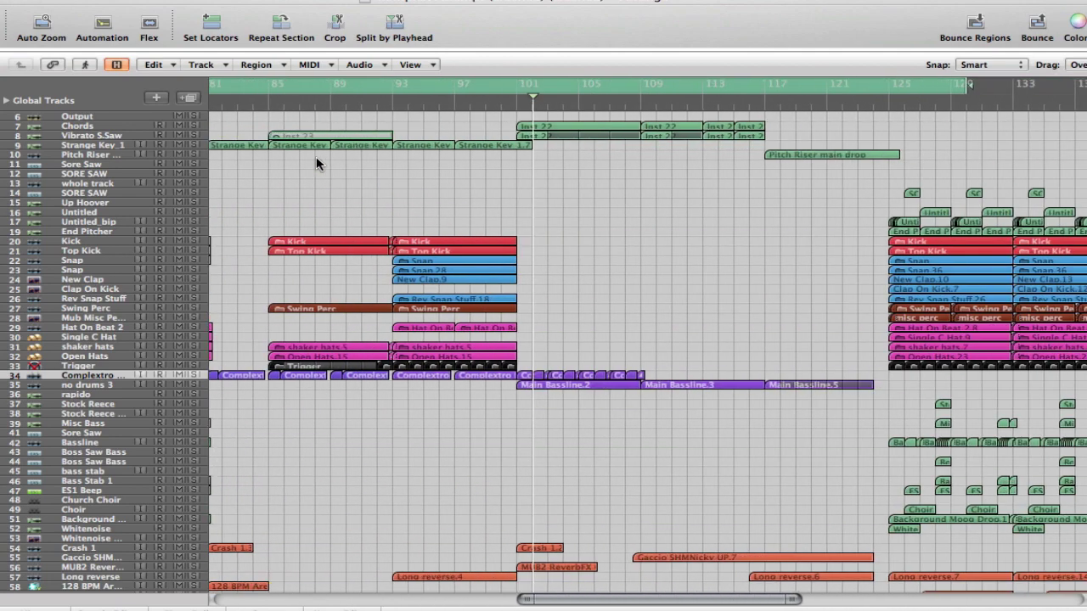
{"action": "scroll", "coordinate": [316, 156], "scroll_direction": "right", "scroll_amount": 2}
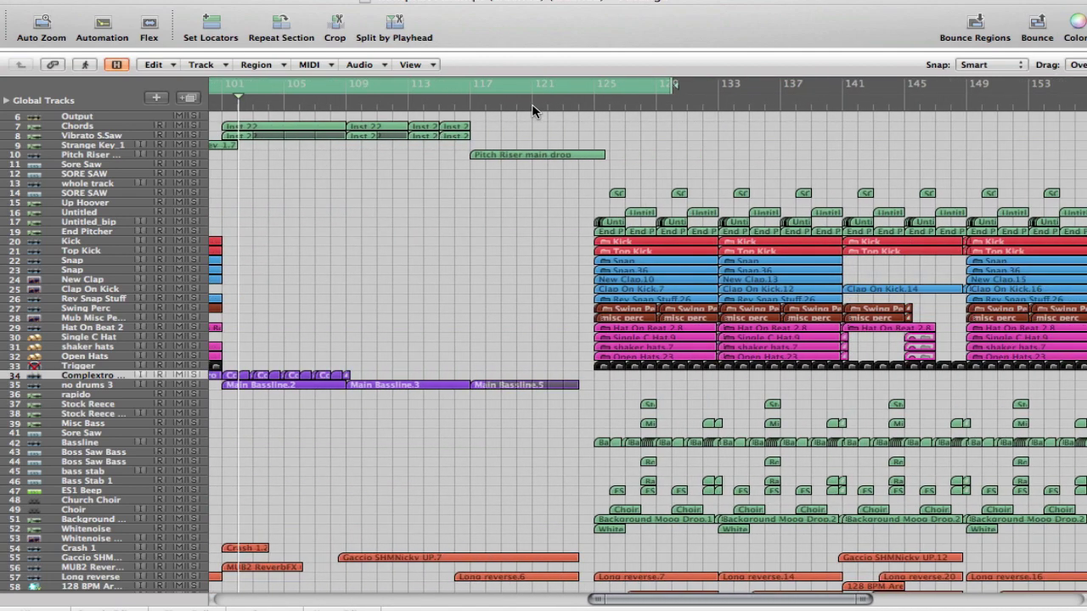
{"action": "left_click", "coordinate": [456, 108]}
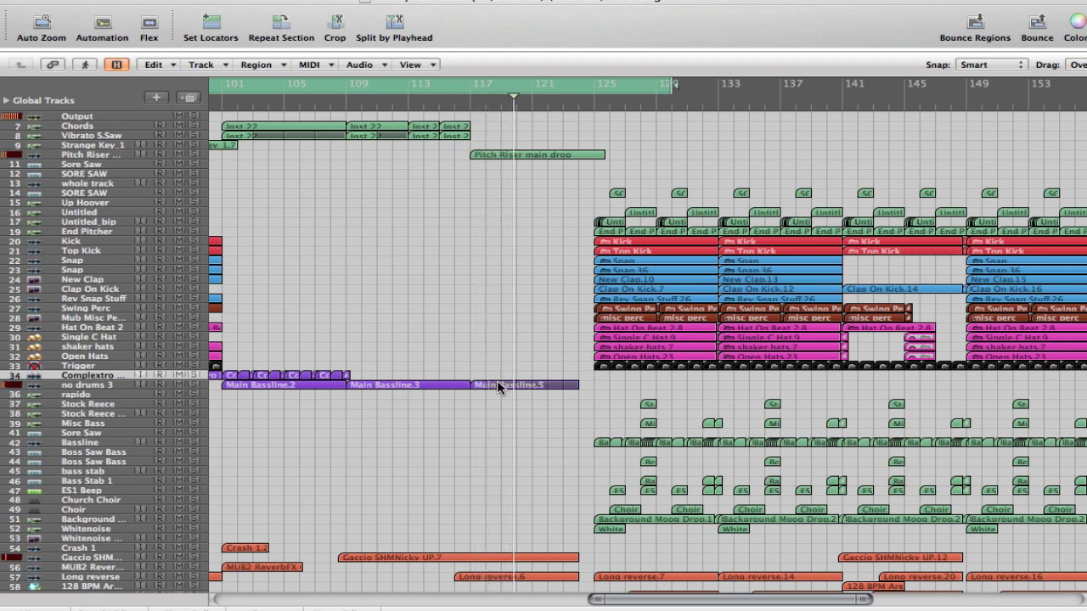
{"action": "scroll", "coordinate": [498, 382], "scroll_direction": "down", "scroll_amount": 1}
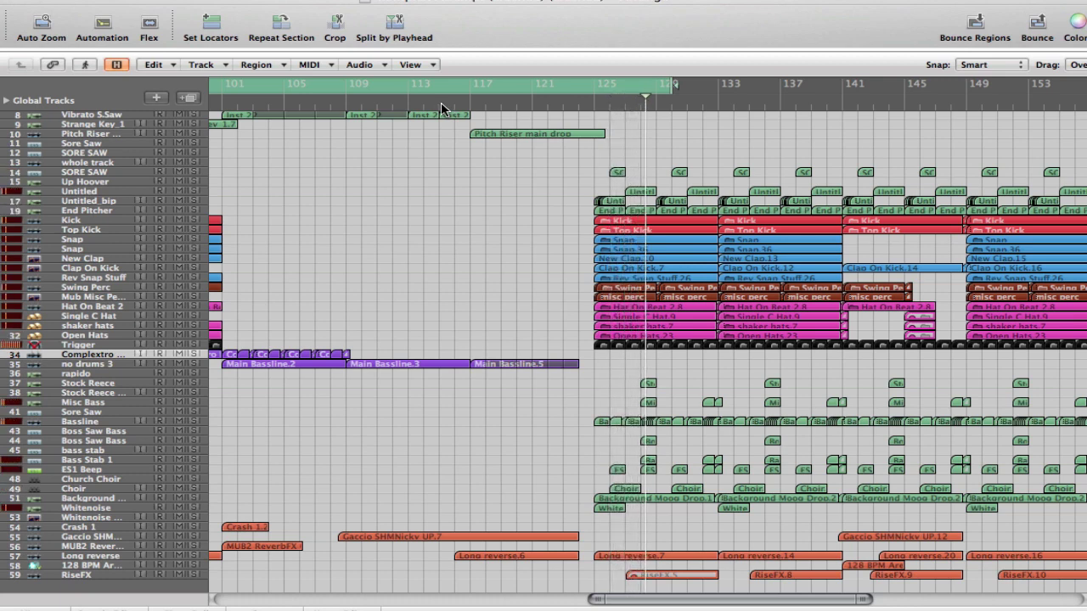
{"action": "left_click", "coordinate": [417, 107]}
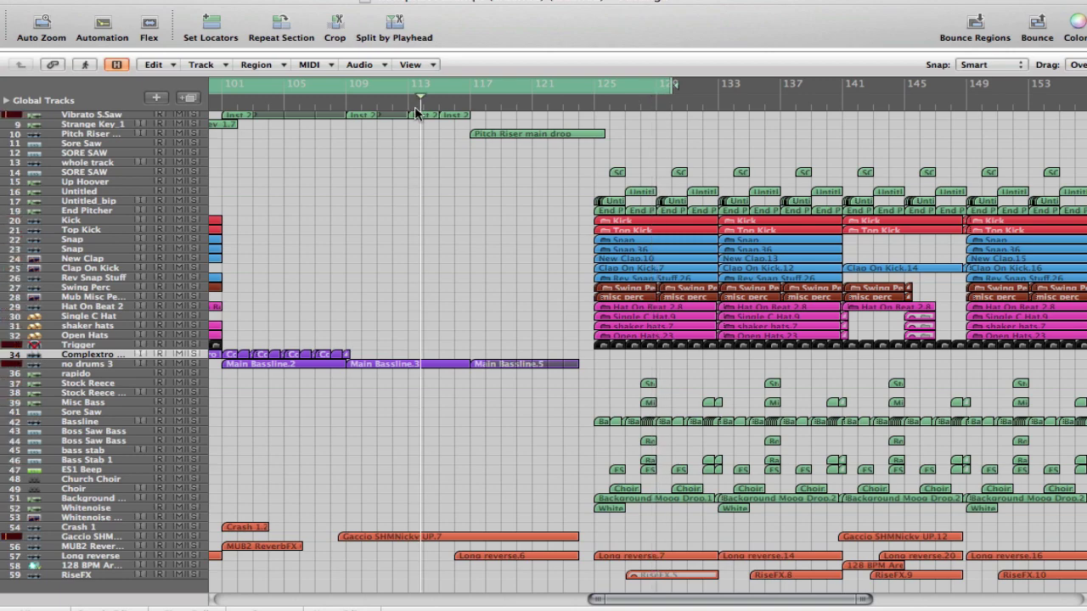
Step: Look through the drum, bass and effects layers of the second drop and the following section up to about bar 193
{"action": "scroll", "coordinate": [519, 121], "scroll_direction": "right", "scroll_amount": 2}
{"action": "scroll", "coordinate": [520, 121], "scroll_direction": "right", "scroll_amount": 10}
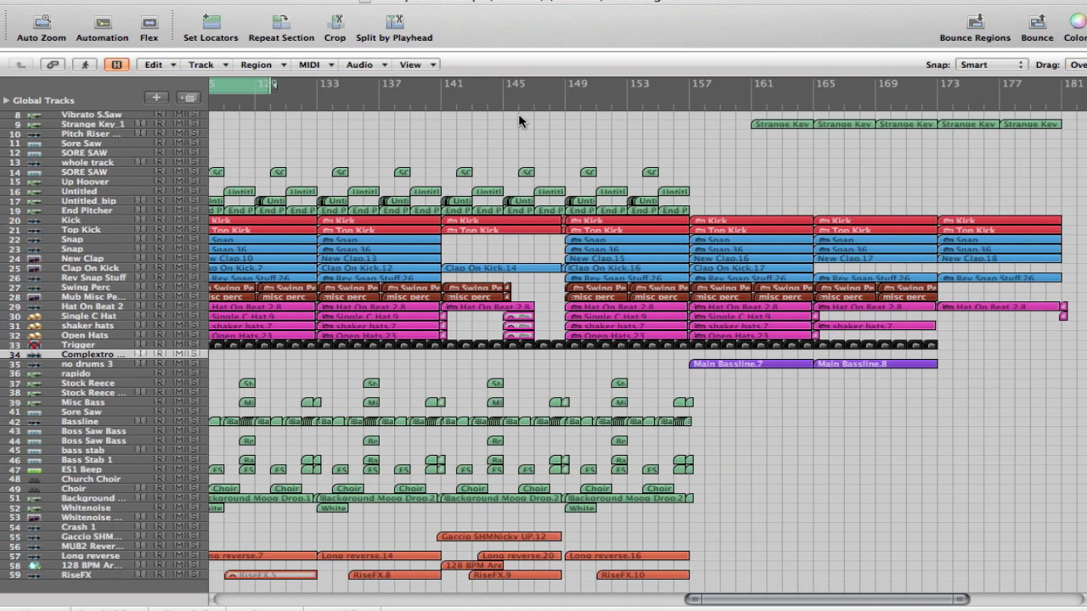
{"action": "scroll", "coordinate": [435, 125], "scroll_direction": "right", "scroll_amount": 5}
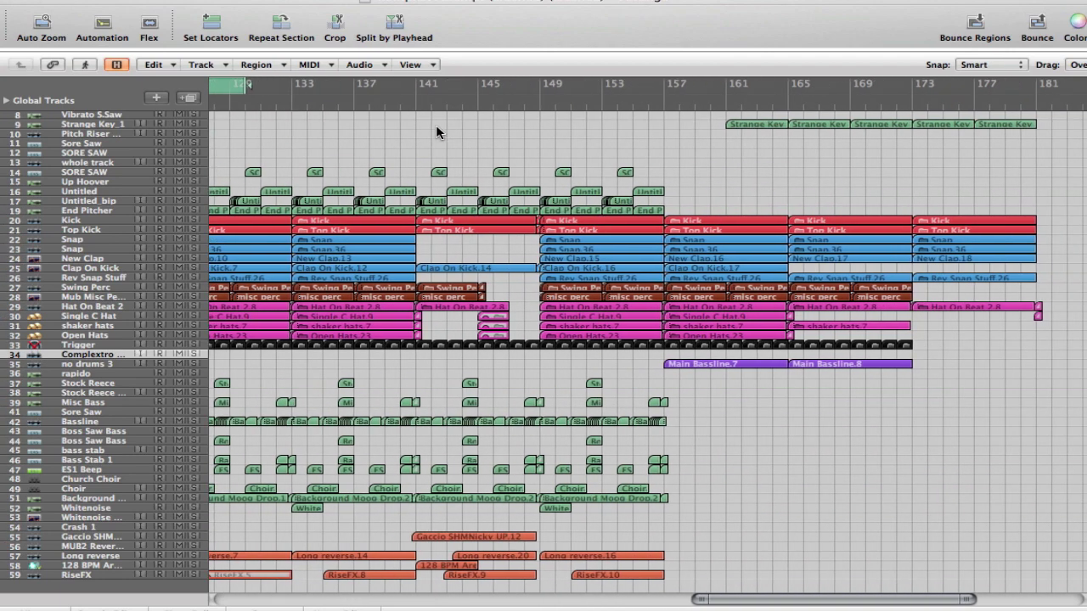
{"action": "scroll", "coordinate": [436, 128], "scroll_direction": "up", "scroll_amount": 2}
{"action": "scroll", "coordinate": [436, 125], "scroll_direction": "right", "scroll_amount": 1}
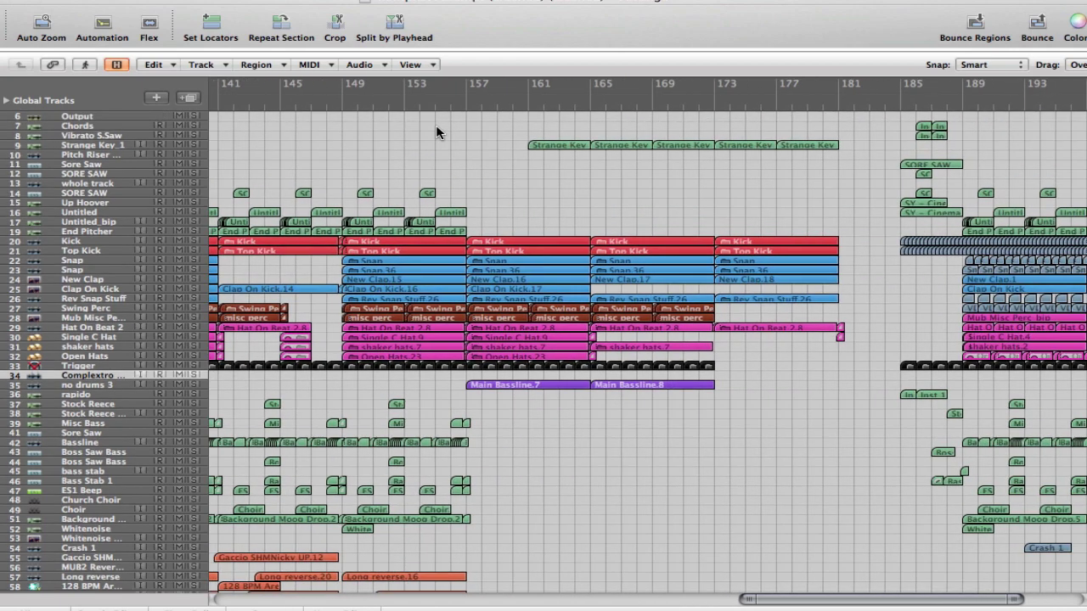
Step: Compare the track layers of the two breakdowns and drops by examining the arrangement between about bars 29 and 157
{"action": "scroll", "coordinate": [436, 125], "scroll_direction": "left", "scroll_amount": 17}
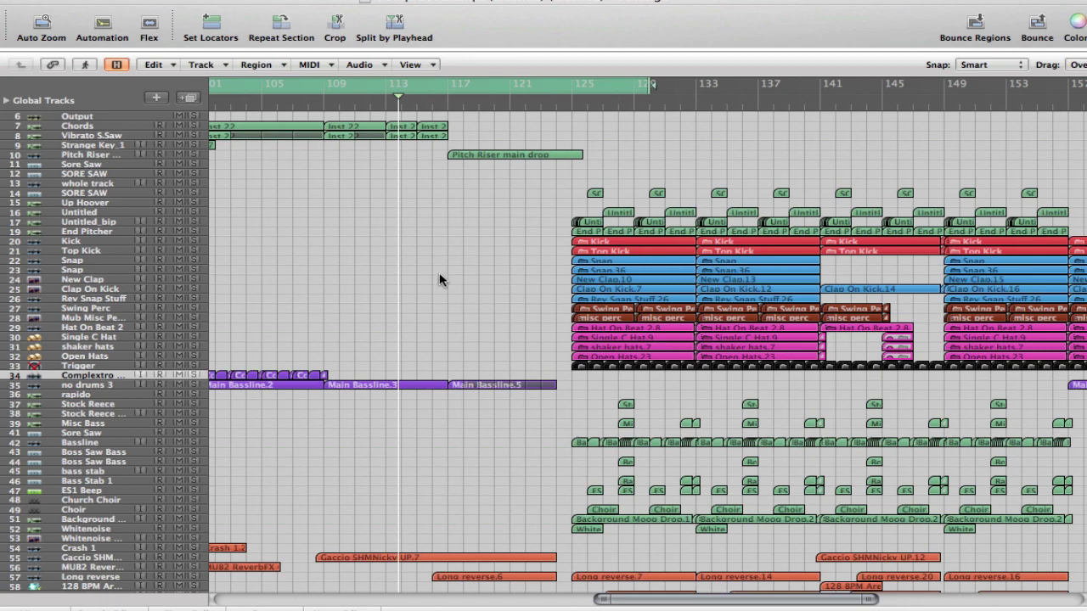
{"action": "scroll", "coordinate": [440, 280], "scroll_direction": "down", "scroll_amount": 1}
{"action": "scroll", "coordinate": [439, 273], "scroll_direction": "up", "scroll_amount": 1}
{"action": "scroll", "coordinate": [439, 274], "scroll_direction": "left", "scroll_amount": 5}
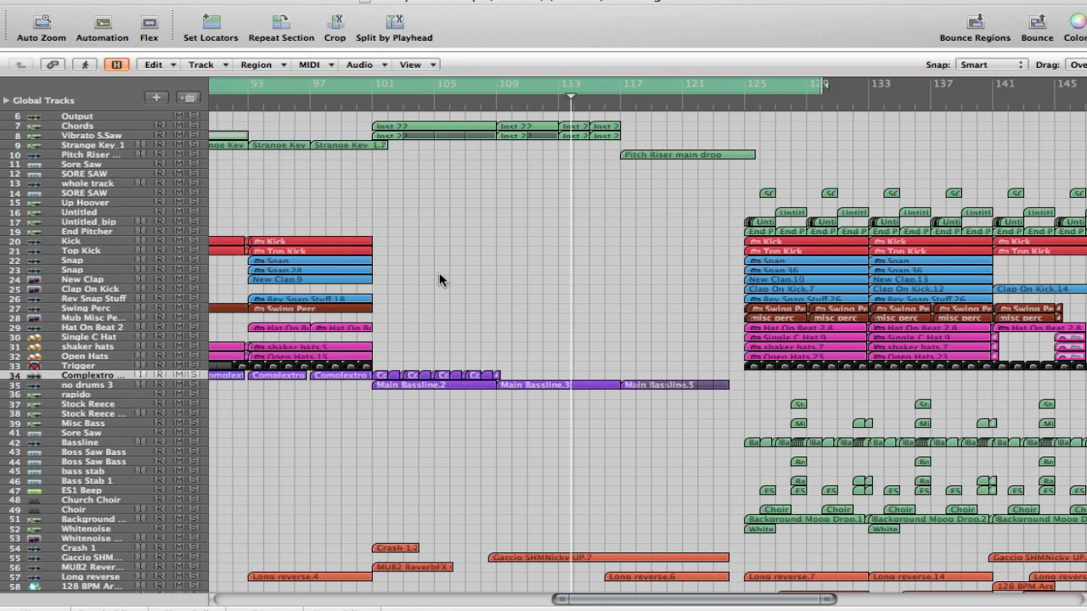
{"action": "scroll", "coordinate": [439, 281], "scroll_direction": "left", "scroll_amount": 6}
{"action": "scroll", "coordinate": [439, 281], "scroll_direction": "down", "scroll_amount": 1}
{"action": "scroll", "coordinate": [439, 280], "scroll_direction": "up", "scroll_amount": 1}
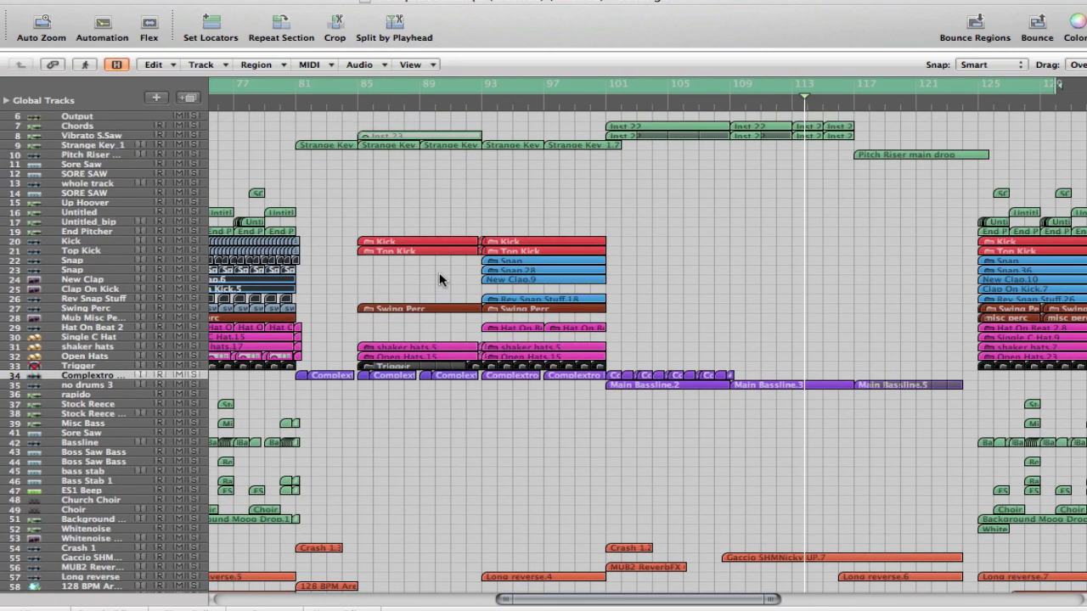
{"action": "scroll", "coordinate": [439, 276], "scroll_direction": "left", "scroll_amount": 15}
{"action": "scroll", "coordinate": [439, 277], "scroll_direction": "down", "scroll_amount": 1}
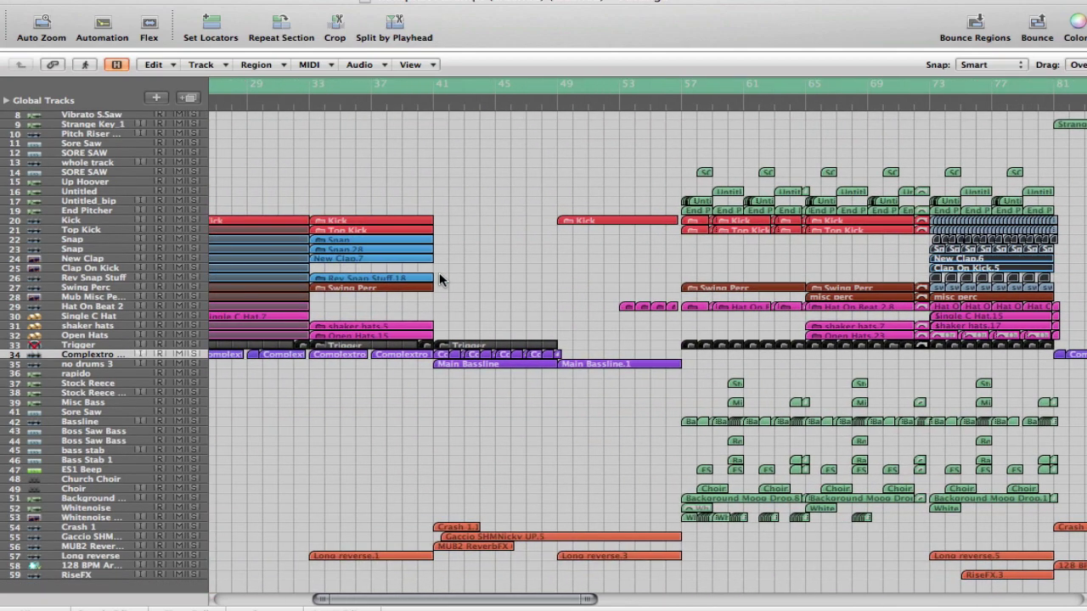
{"action": "scroll", "coordinate": [439, 273], "scroll_direction": "right", "scroll_amount": 19}
{"action": "scroll", "coordinate": [439, 273], "scroll_direction": "up", "scroll_amount": 1}
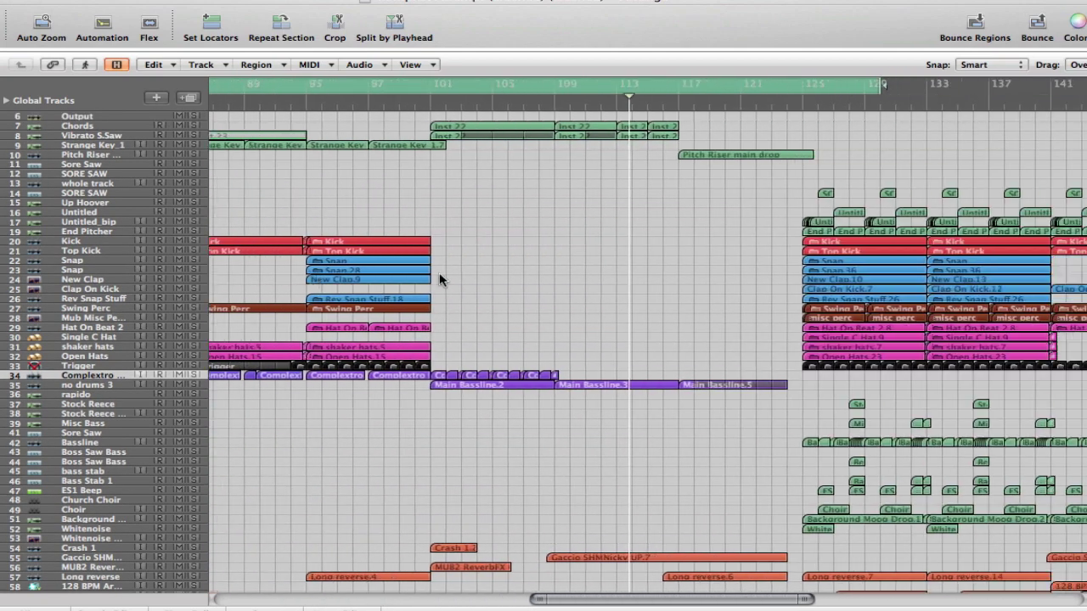
Step: Set the cycle range to bars 73 to 81, solo the Bassline track and play it
{"action": "scroll", "coordinate": [439, 281], "scroll_direction": "right", "scroll_amount": 6}
{"action": "scroll", "coordinate": [439, 280], "scroll_direction": "left", "scroll_amount": 20}
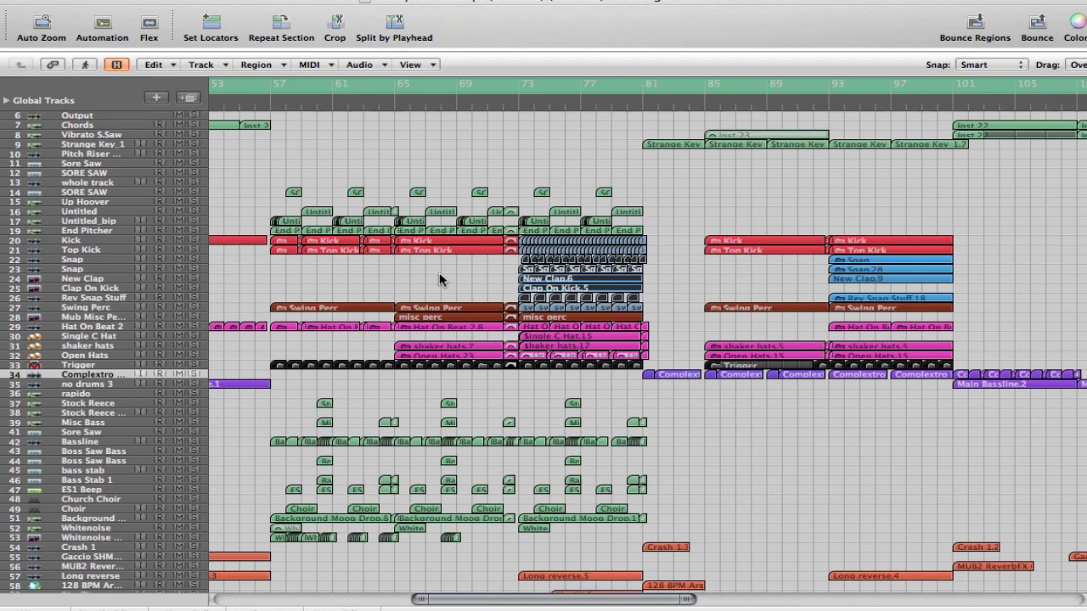
{"action": "scroll", "coordinate": [439, 281], "scroll_direction": "left", "scroll_amount": 3}
{"action": "scroll", "coordinate": [439, 280], "scroll_direction": "down", "scroll_amount": 1}
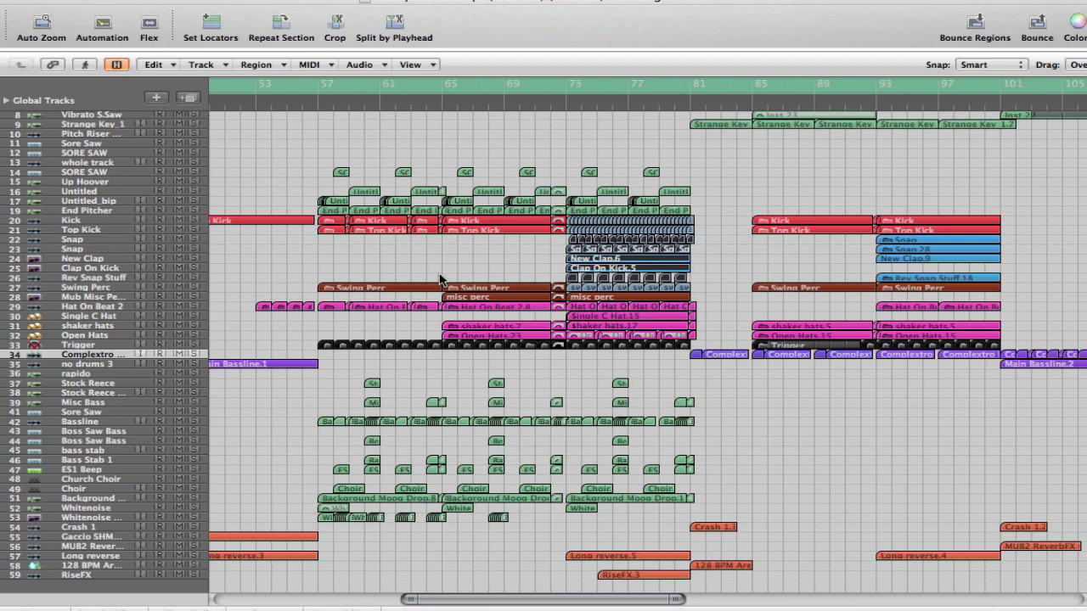
{"action": "left_click", "coordinate": [568, 90]}
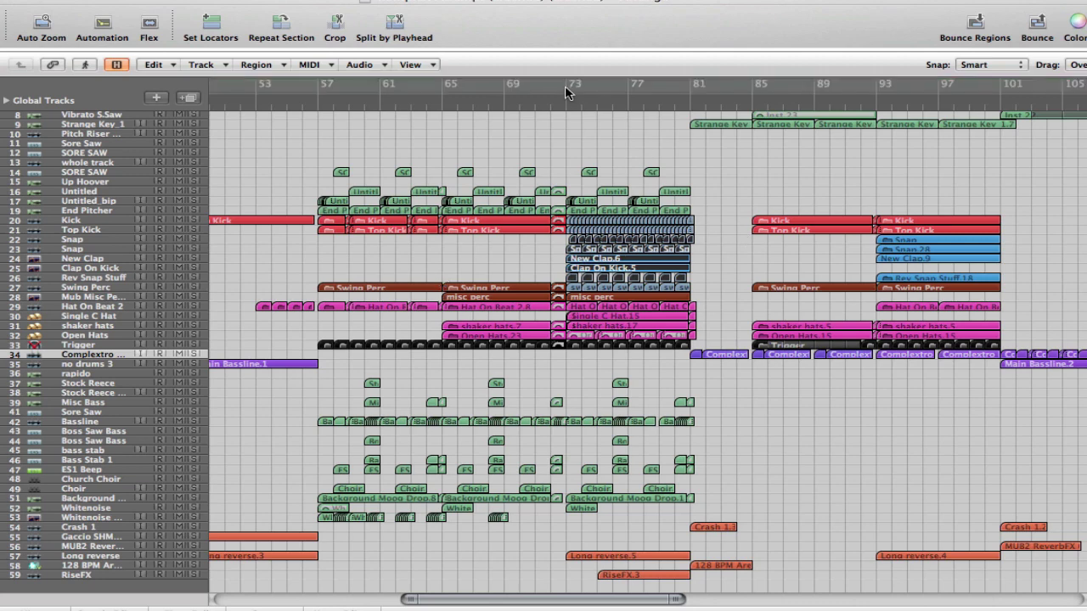
{"action": "left_click_drag", "start_coordinate": [568, 90], "coordinate": [690, 90]}
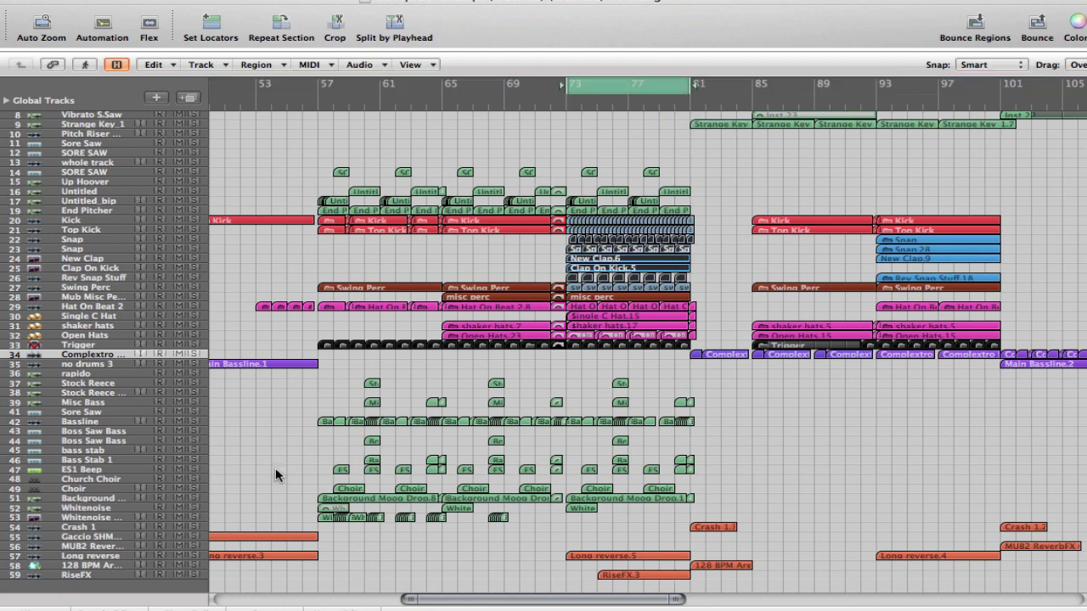
{"action": "left_click", "coordinate": [195, 423]}
{"action": "key", "text": "space"}
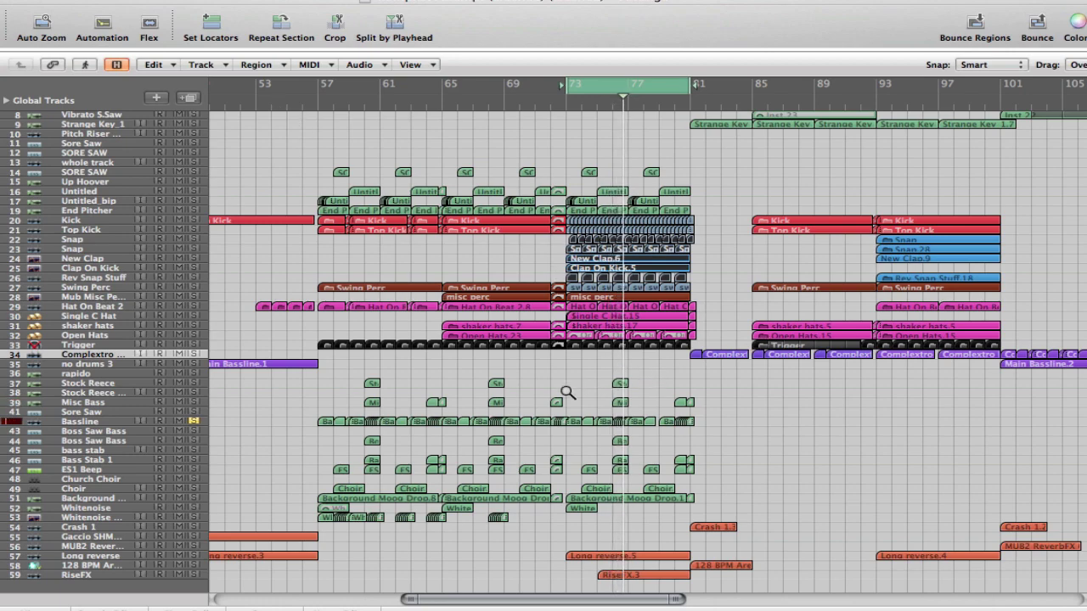
Step: Examine the Bassline audio slices between bars 73 and 81 up close and select the bass, choir and noise regions in that section
{"action": "left_click_drag", "start_coordinate": [554, 394], "coordinate": [747, 456]}
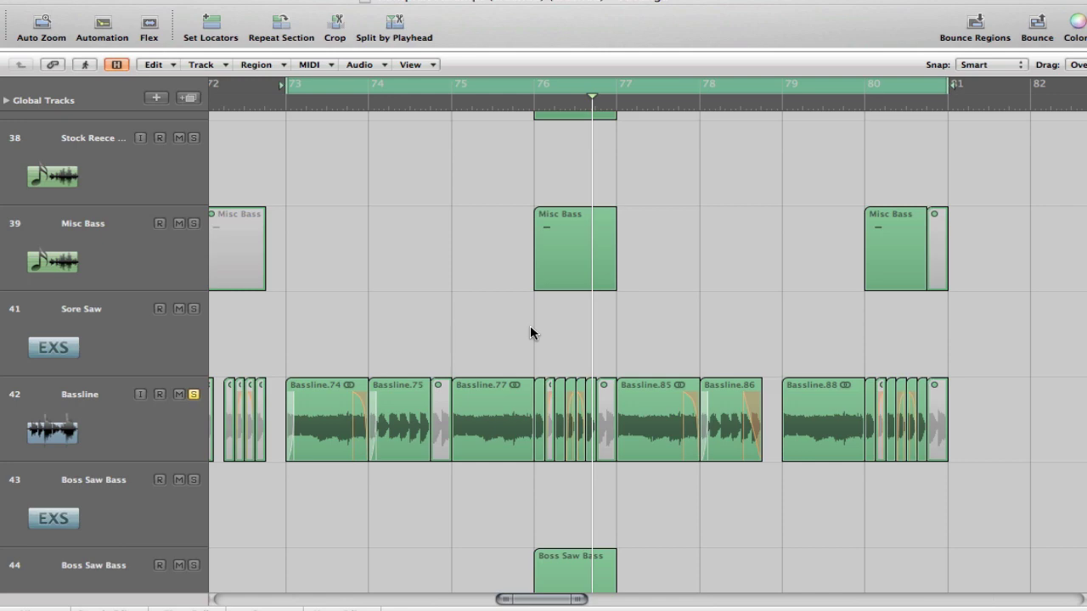
{"action": "scroll", "coordinate": [515, 323], "scroll_direction": "down", "scroll_amount": 1}
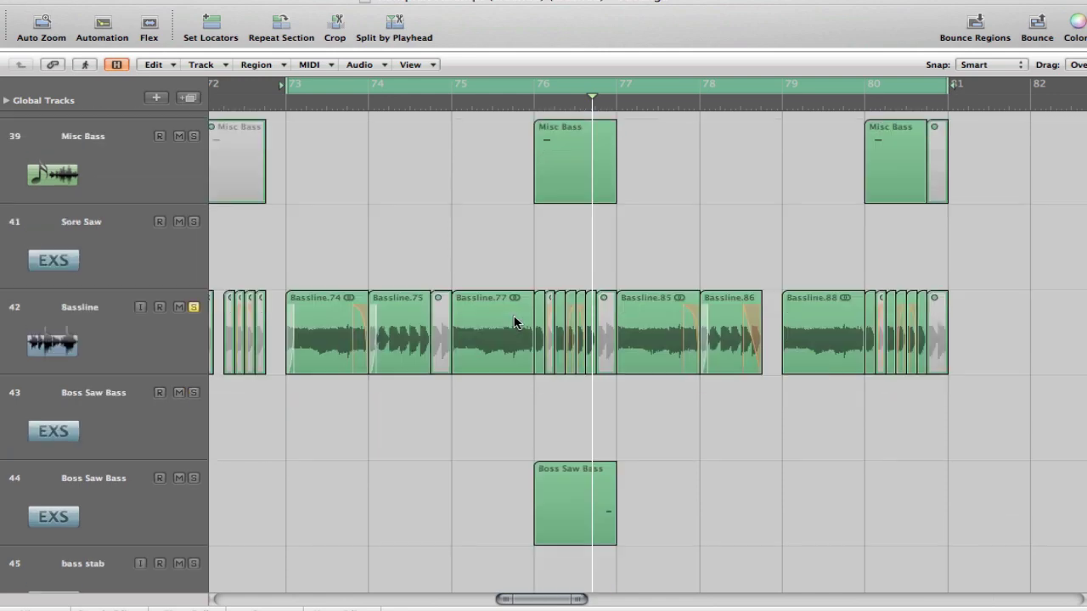
{"action": "left_click", "coordinate": [488, 264], "text": "ctrl+alt"}
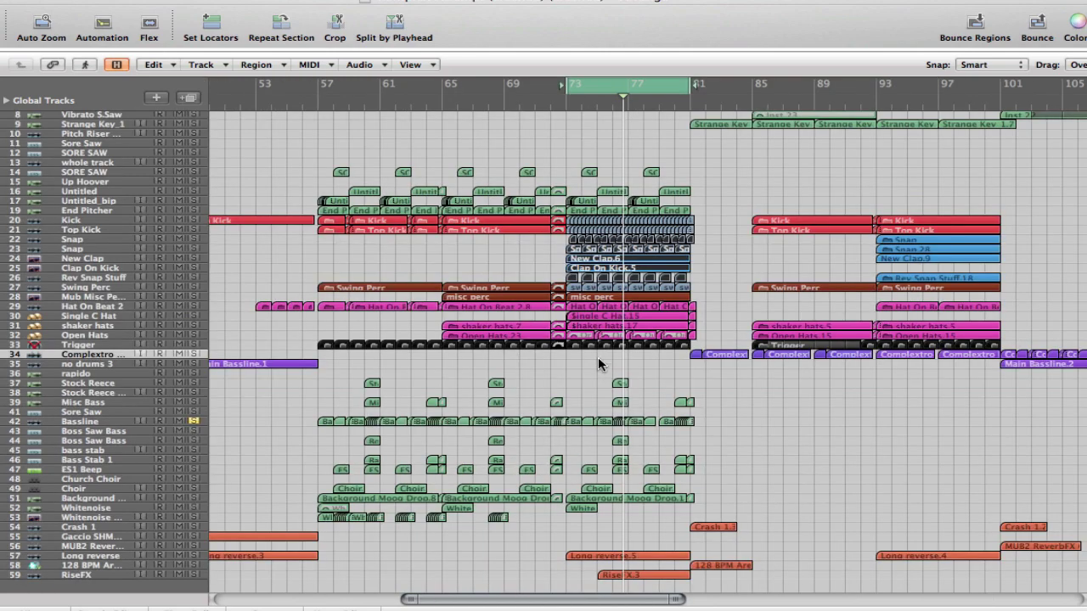
{"action": "left_click_drag", "start_coordinate": [562, 364], "coordinate": [747, 518]}
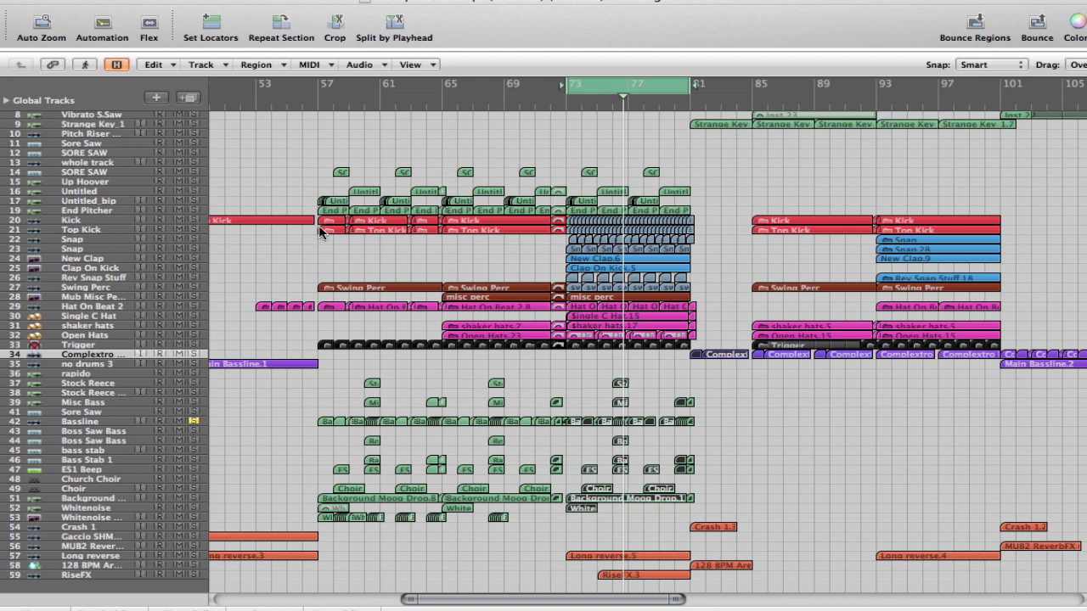
Step: Set the cycle range to bars 41 to 49 and play only the no drums 3 and Complextro tracks, with the Bassline unsoloed
{"action": "scroll", "coordinate": [289, 212], "scroll_direction": "up", "scroll_amount": 1}
{"action": "scroll", "coordinate": [283, 207], "scroll_direction": "up", "scroll_amount": 1}
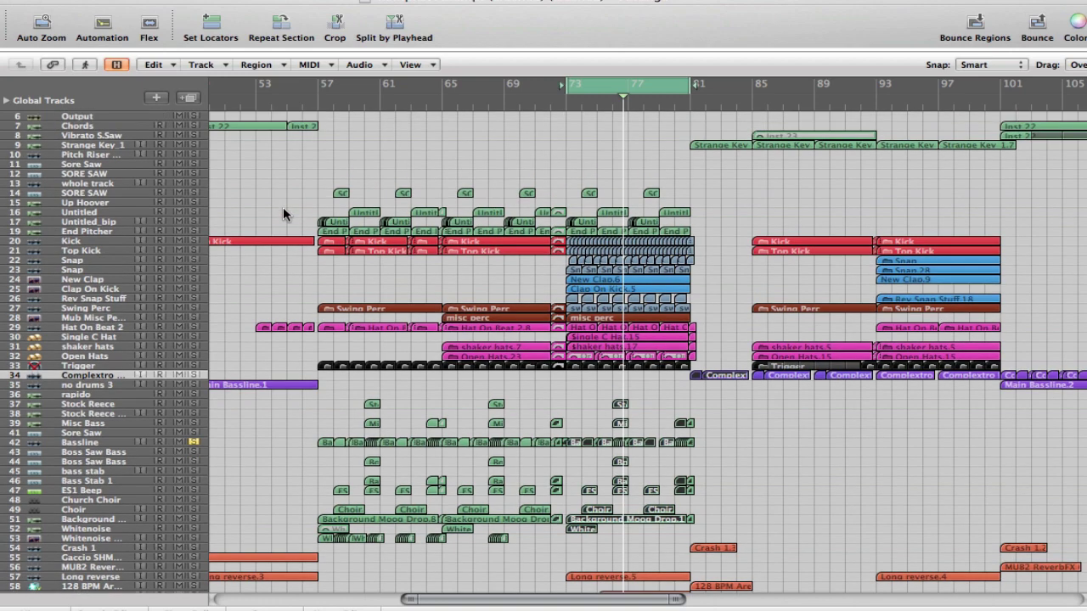
{"action": "scroll", "coordinate": [284, 212], "scroll_direction": "down", "scroll_amount": 2}
{"action": "scroll", "coordinate": [284, 215], "scroll_direction": "left", "scroll_amount": 5}
{"action": "scroll", "coordinate": [285, 215], "scroll_direction": "up", "scroll_amount": 1}
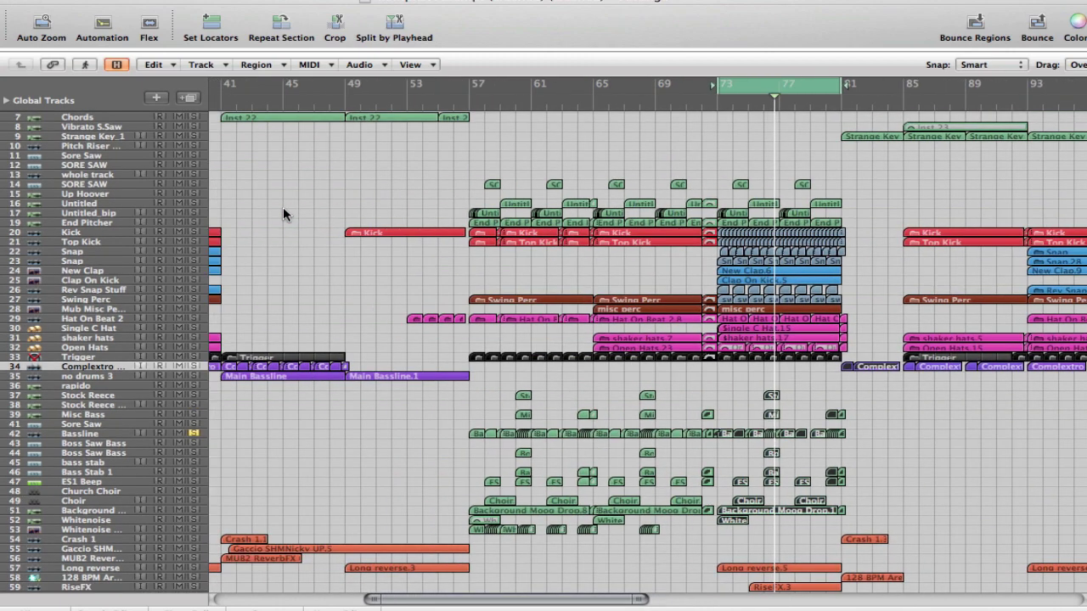
{"action": "left_click_drag", "start_coordinate": [222, 94], "coordinate": [341, 96]}
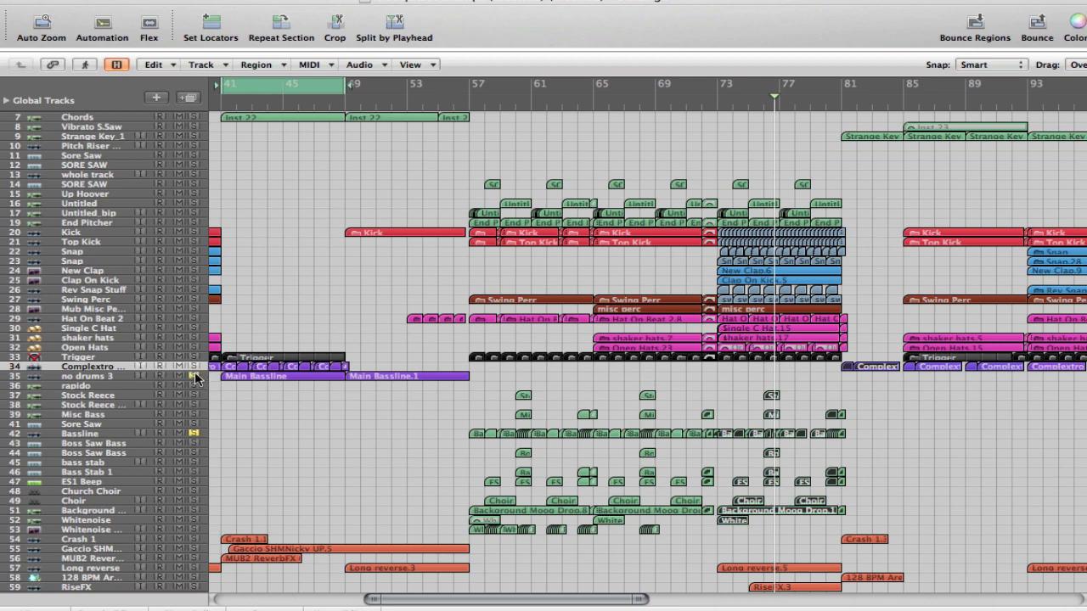
{"action": "key", "text": "space"}
{"action": "left_click", "coordinate": [195, 375]}
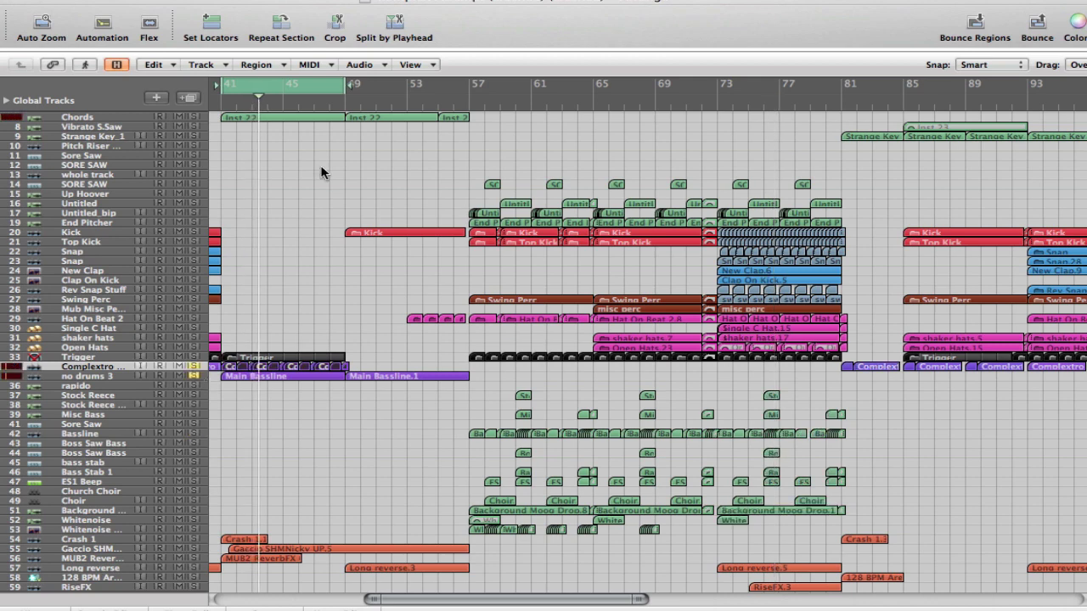
Step: Play the soloed Complextro track from about bar 33 towards the first breakdown
{"action": "scroll", "coordinate": [349, 99], "scroll_direction": "left", "scroll_amount": 5}
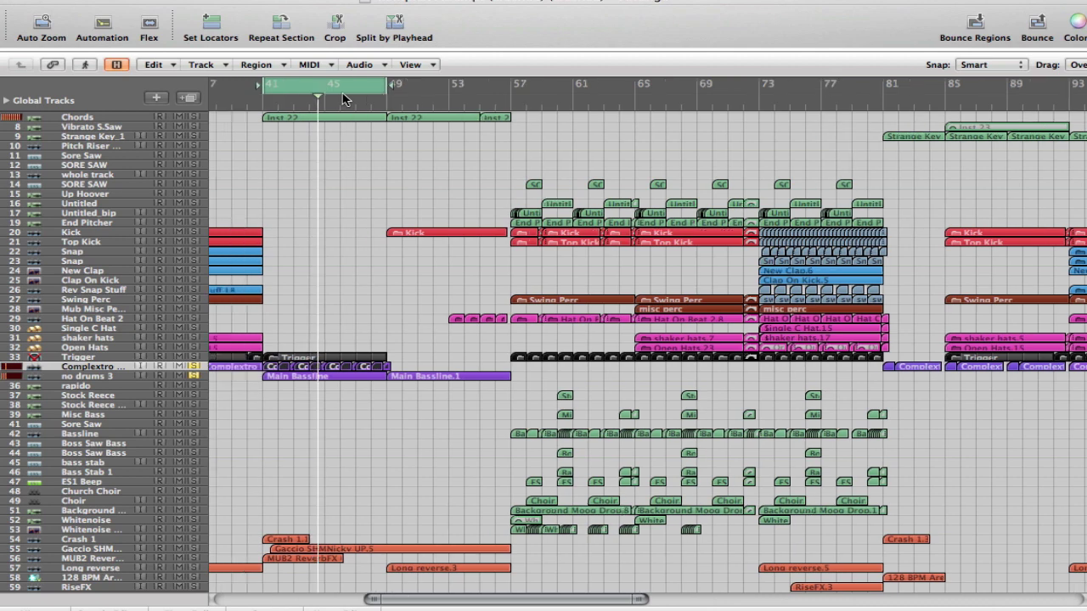
{"action": "left_click", "coordinate": [323, 107]}
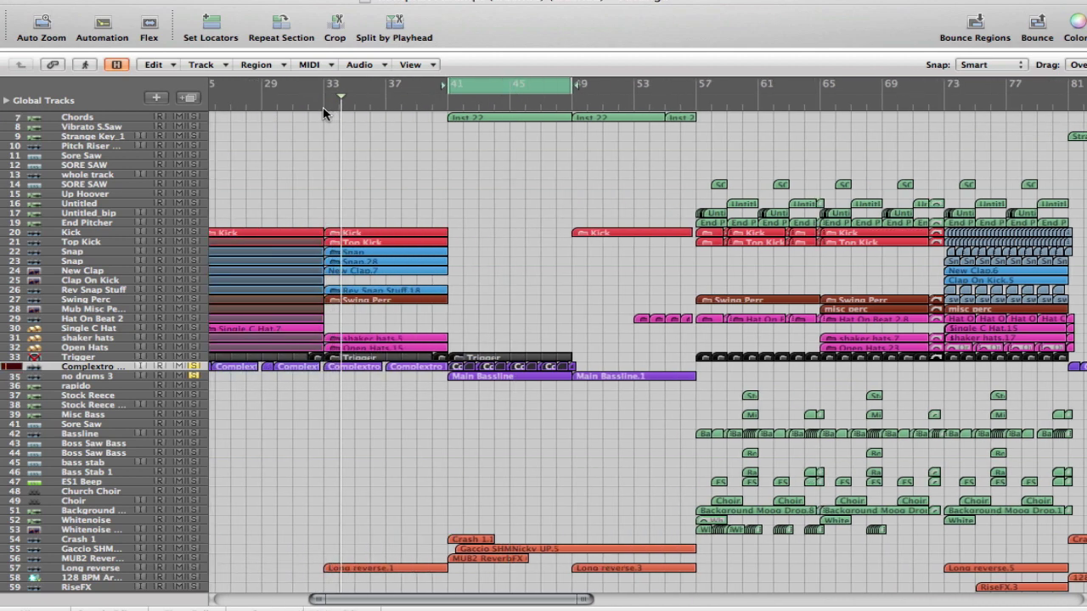
{"action": "left_click", "coordinate": [194, 367]}
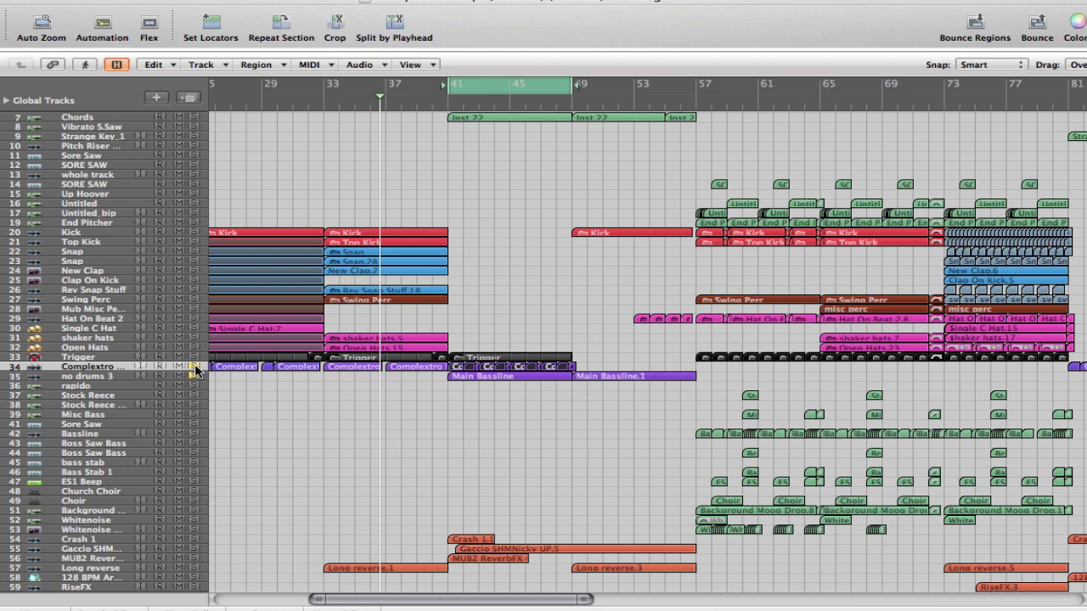
Step: Set the cycle range to bars 101 to 117, solo only the Chords track and play it from bars 101 and 109
{"action": "scroll", "coordinate": [364, 303], "scroll_direction": "right", "scroll_amount": 5}
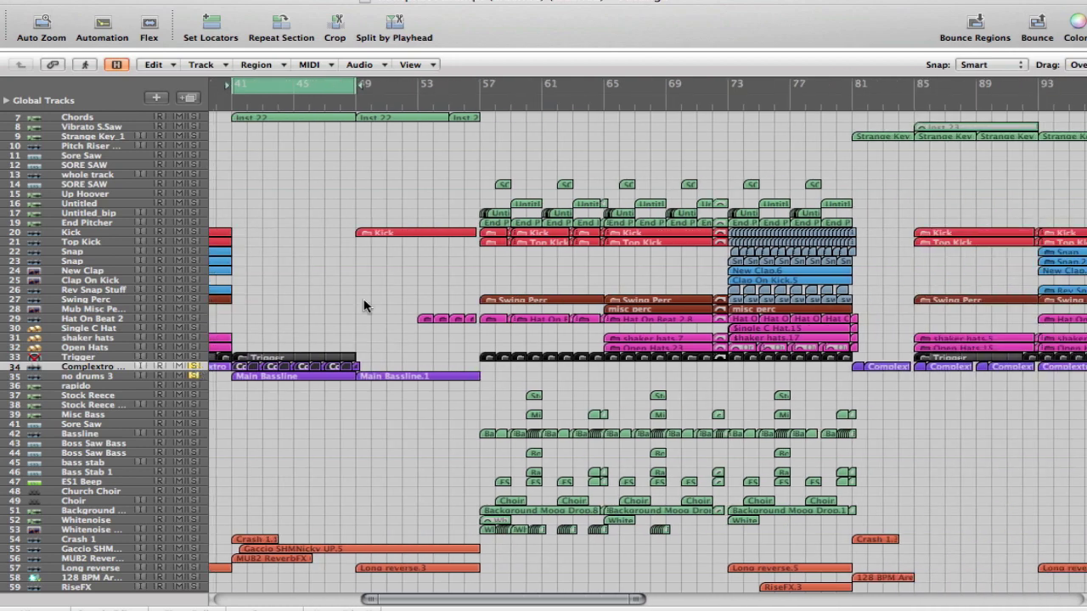
{"action": "scroll", "coordinate": [701, 193], "scroll_direction": "up", "scroll_amount": 1}
{"action": "scroll", "coordinate": [701, 192], "scroll_direction": "right", "scroll_amount": 10}
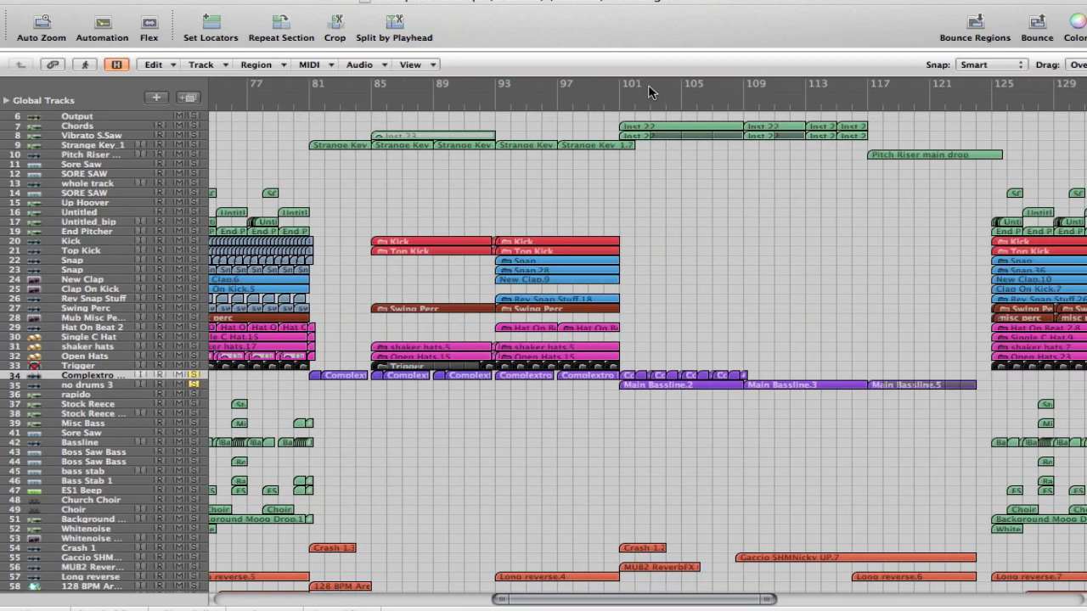
{"action": "left_click_drag", "start_coordinate": [619, 83], "coordinate": [867, 105]}
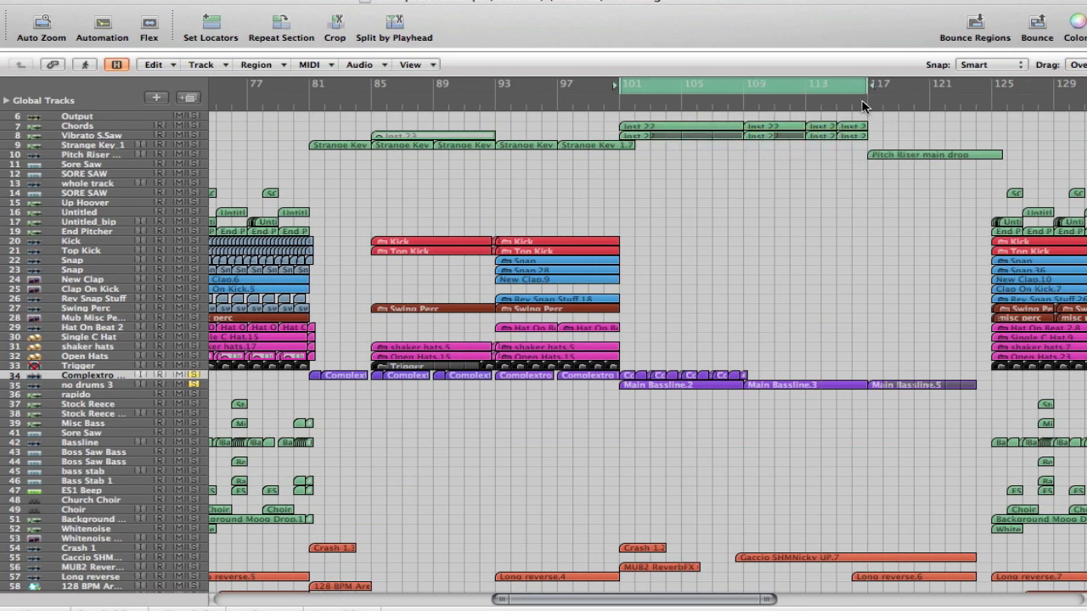
{"action": "left_click", "coordinate": [195, 126]}
{"action": "key", "text": "space"}
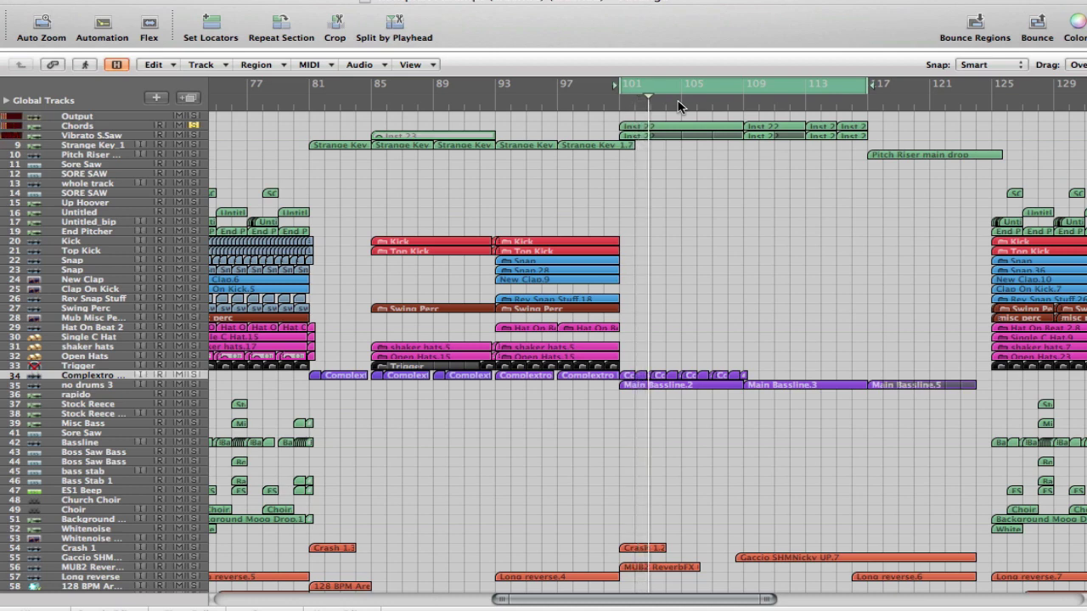
{"action": "left_click", "coordinate": [744, 103]}
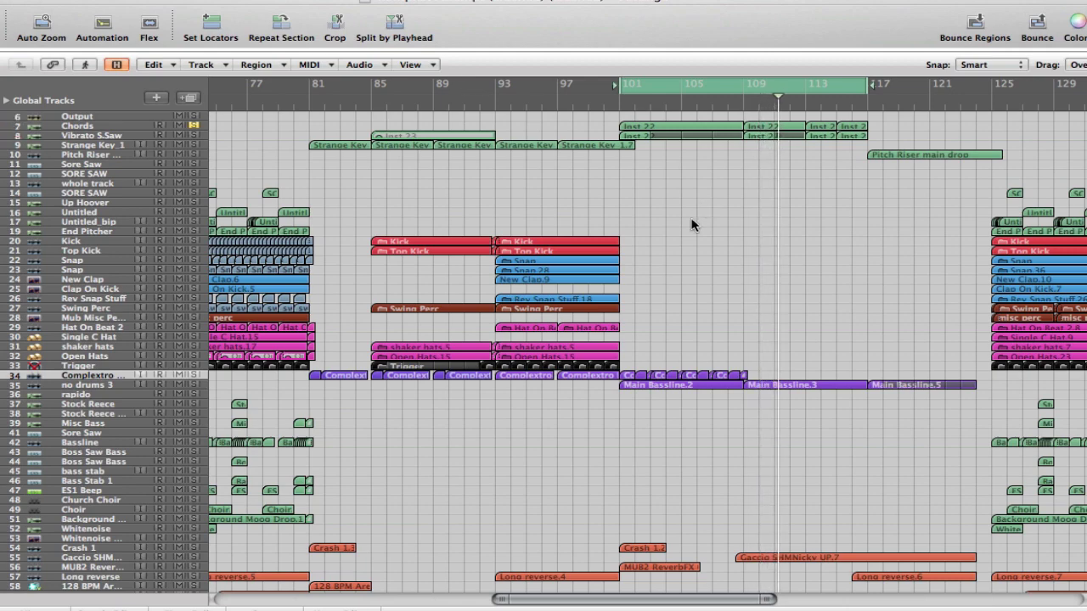
Step: Compare the track layers of the intro, first breakdown and first drop between bar 1 and about bar 97
{"action": "scroll", "coordinate": [588, 222], "scroll_direction": "left", "scroll_amount": 10}
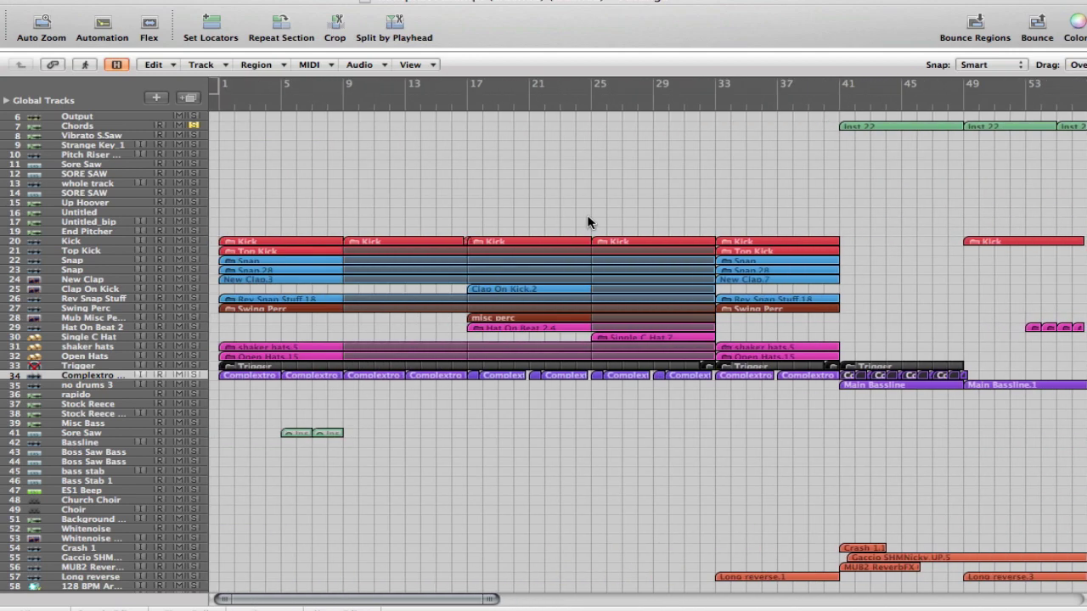
{"action": "scroll", "coordinate": [589, 222], "scroll_direction": "right", "scroll_amount": 15}
{"action": "scroll", "coordinate": [588, 223], "scroll_direction": "down", "scroll_amount": 2}
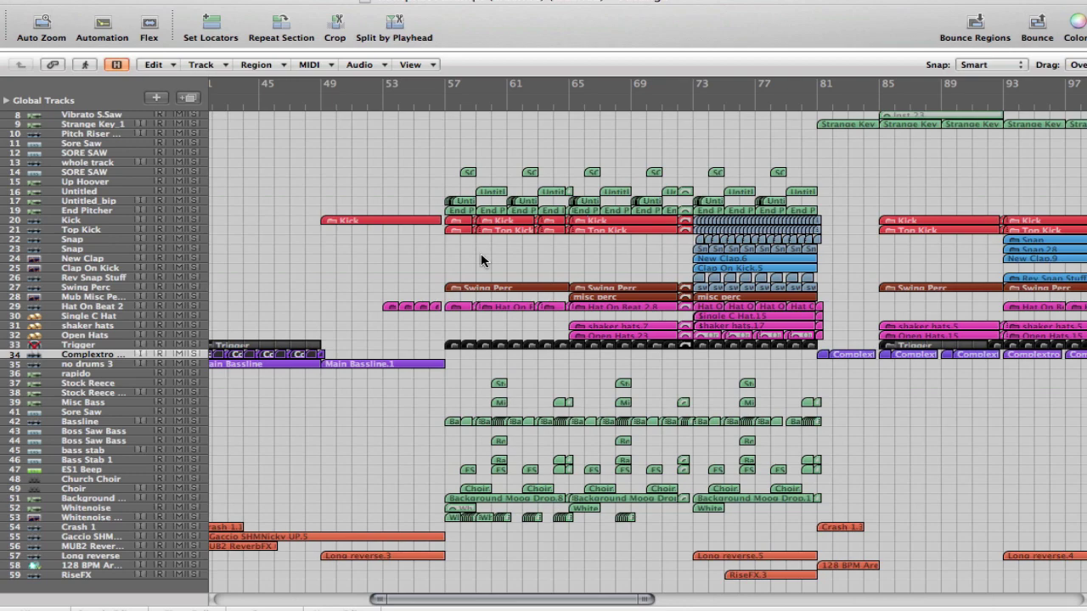
{"action": "scroll", "coordinate": [480, 260], "scroll_direction": "up", "scroll_amount": 2}
{"action": "scroll", "coordinate": [480, 260], "scroll_direction": "left", "scroll_amount": 15}
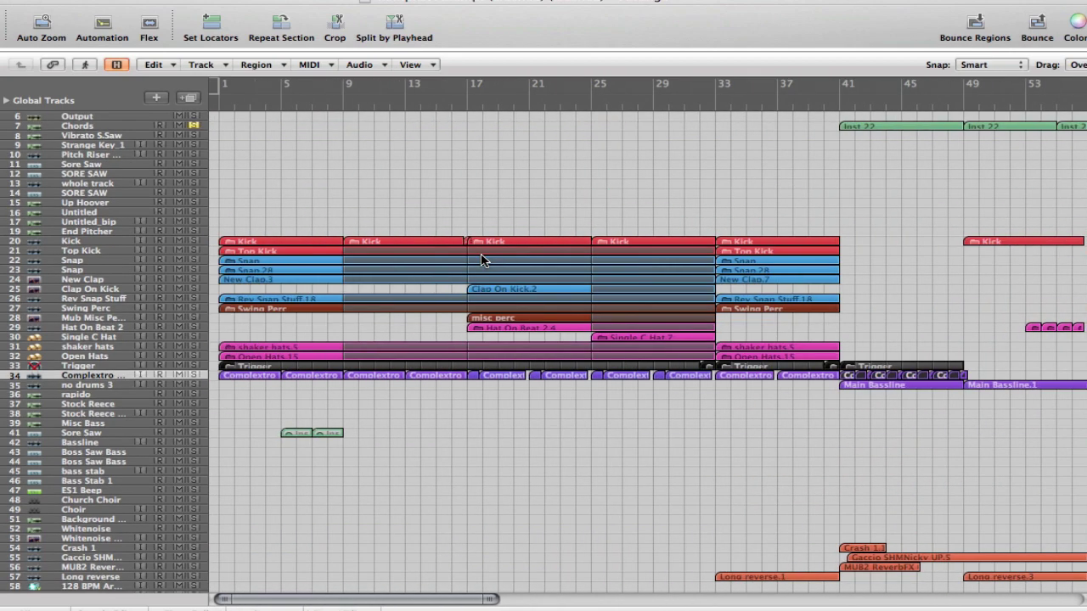